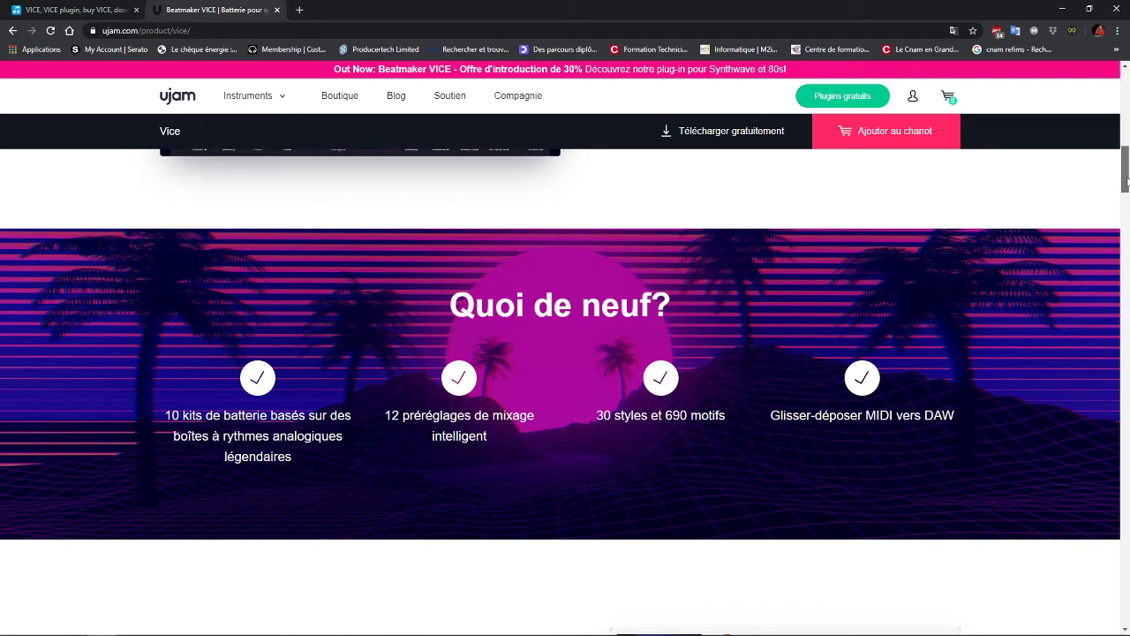
Review the VICE plugin's description, features and pricing on its ujam product page and its Plugin Boutique page.
scroll(574, 265, up, 3)
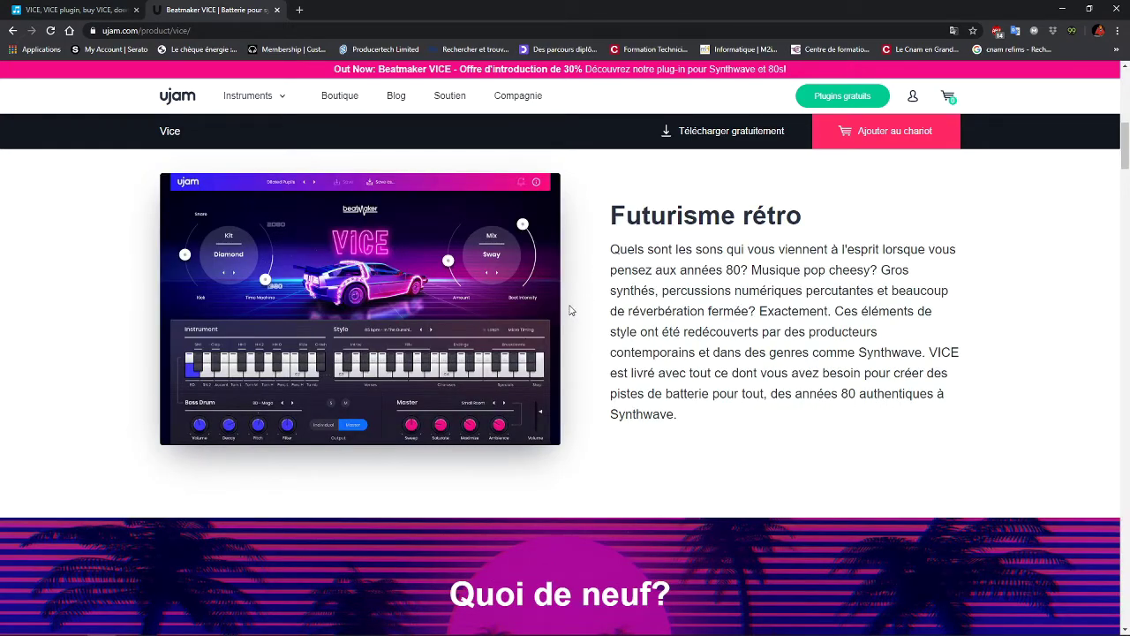
drag(1125, 143, 1127, 470)
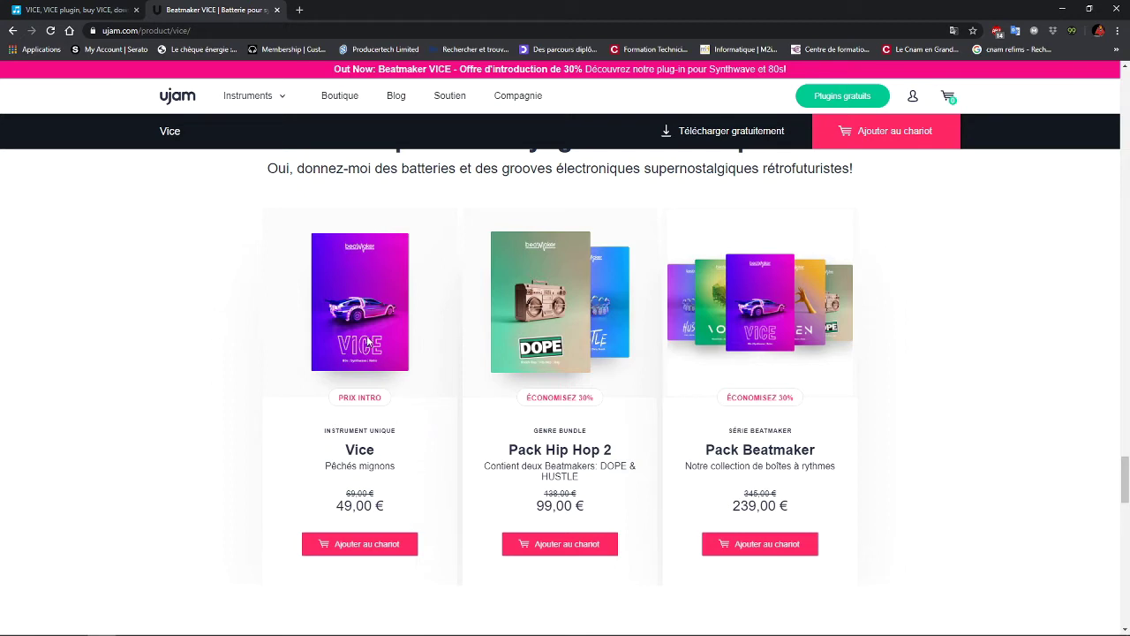
click(104, 15)
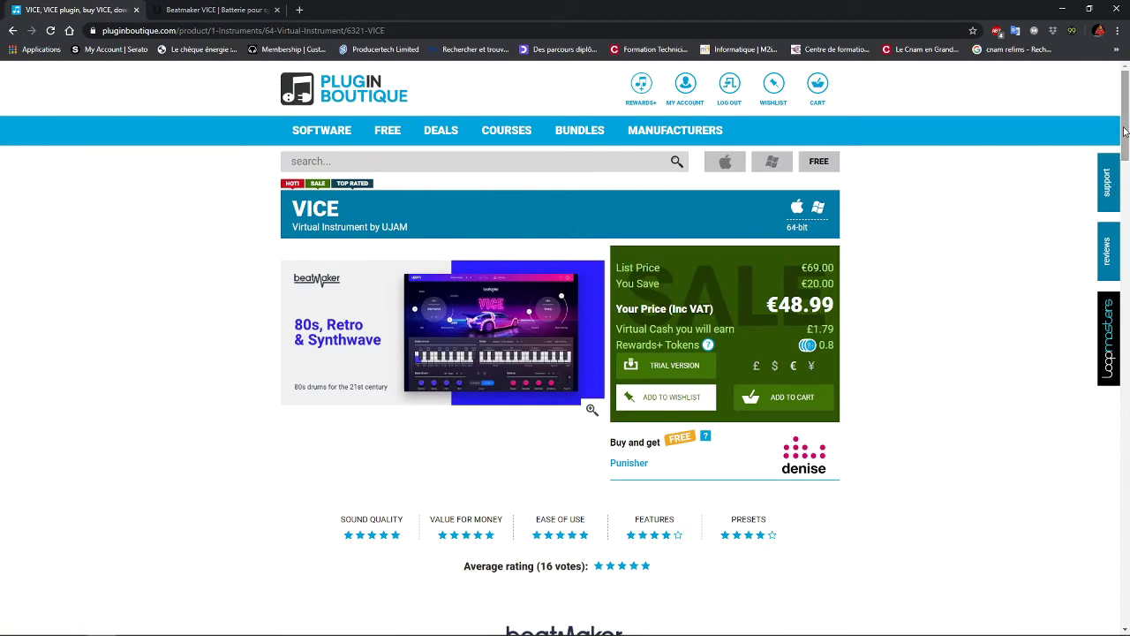
drag(1126, 128, 1127, 347)
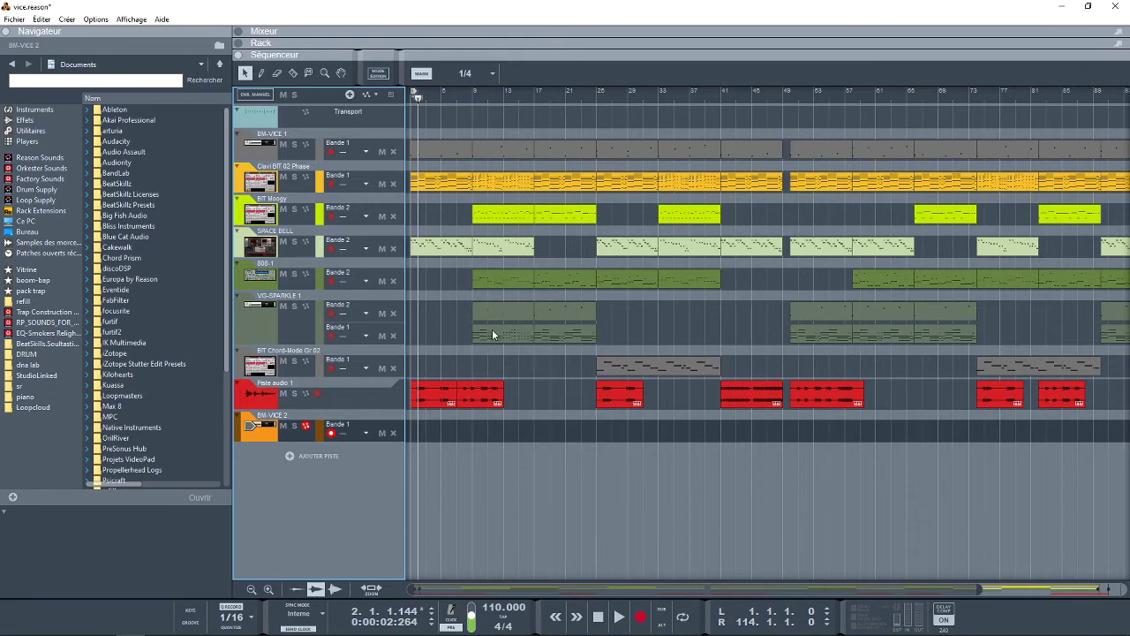
Show the rack at full height without the sequencer and look through its devices from the master section to the red mix channel.
click(258, 42)
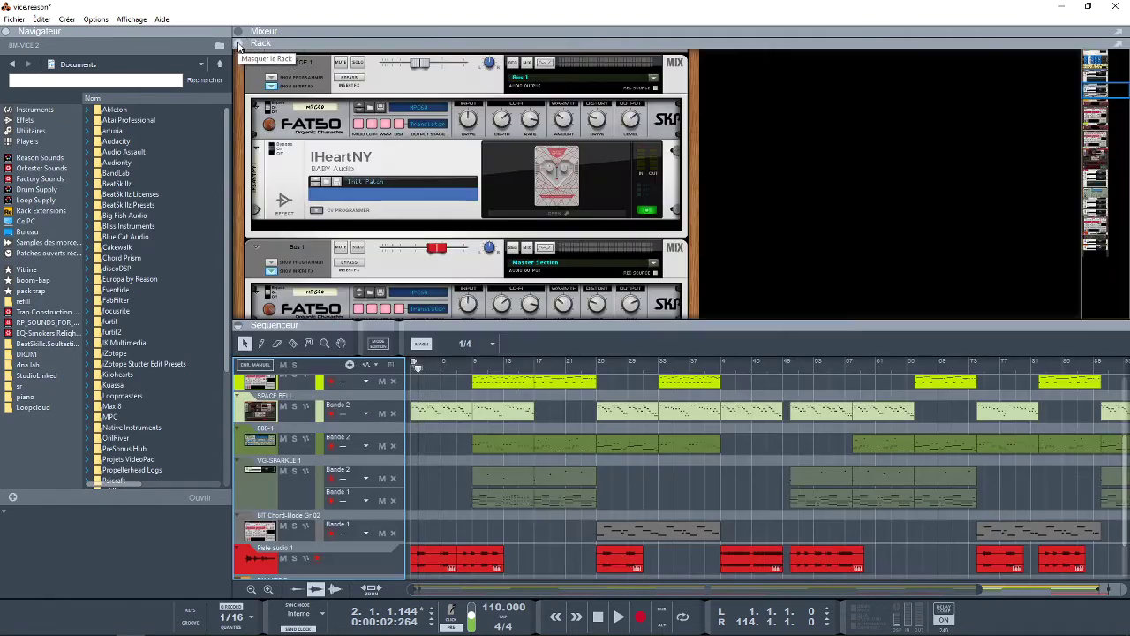
click(256, 325)
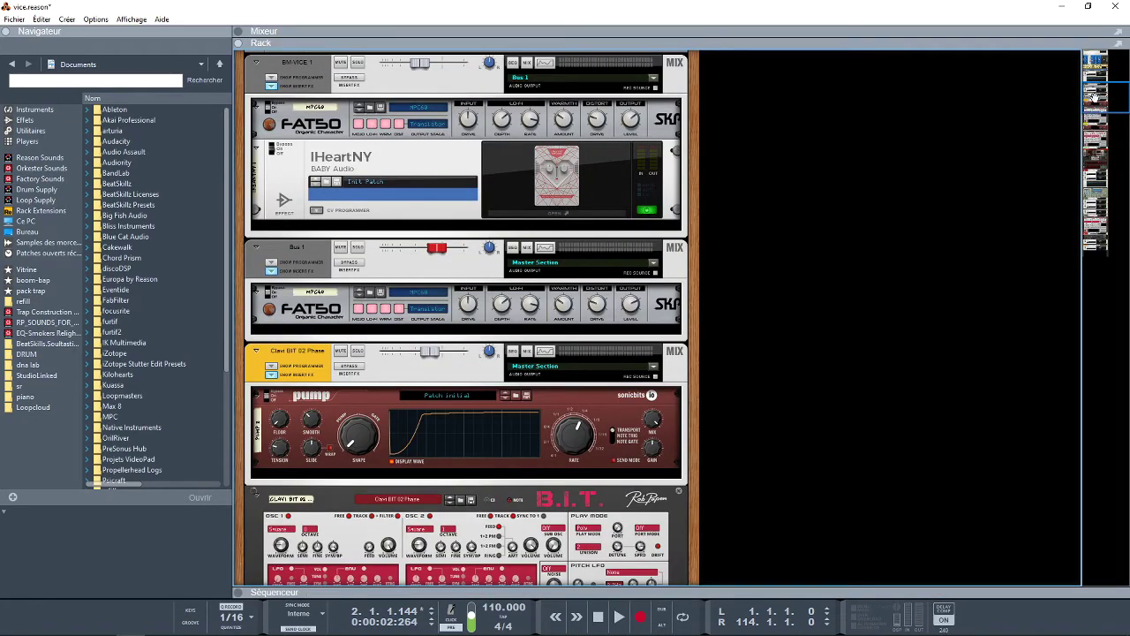
drag(1114, 92, 1117, 64)
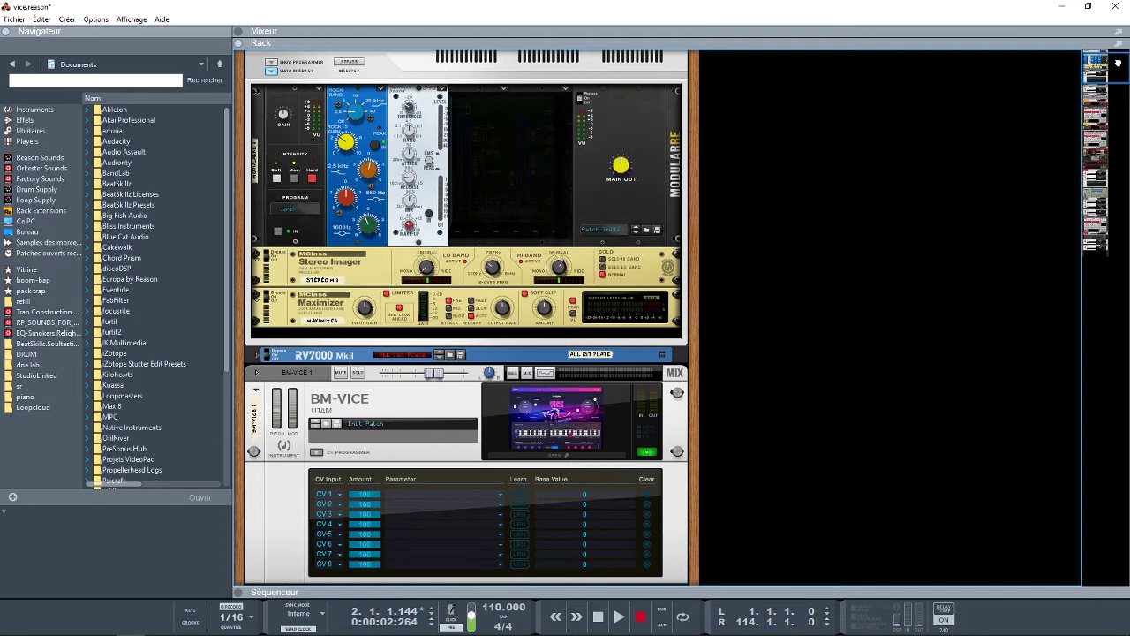
drag(1118, 63, 1119, 72)
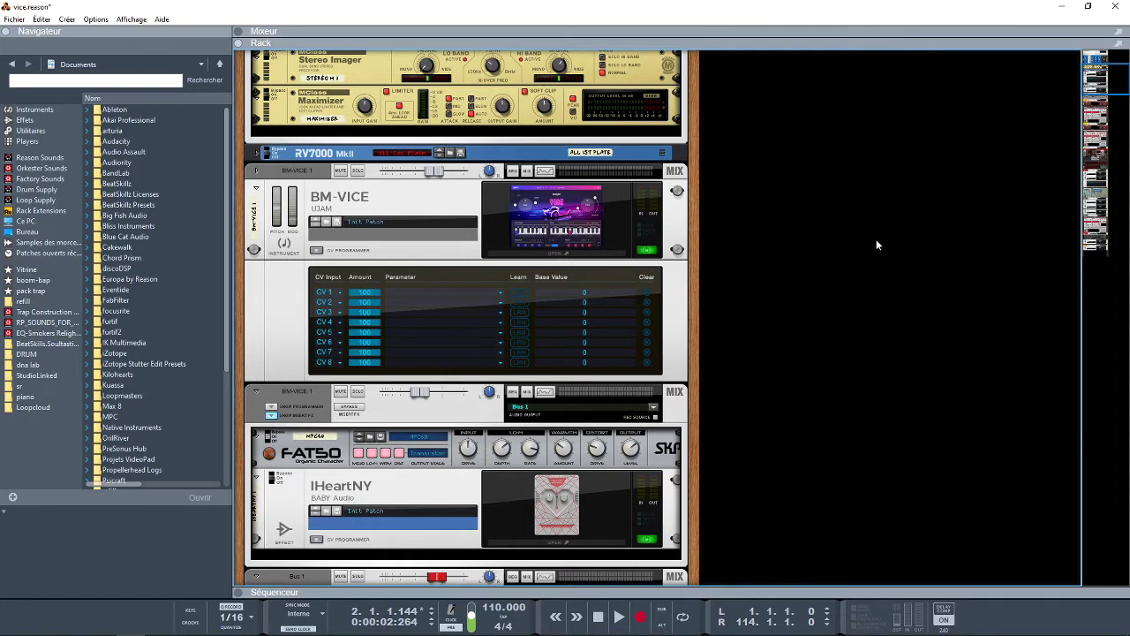
scroll(467, 225, down, 3)
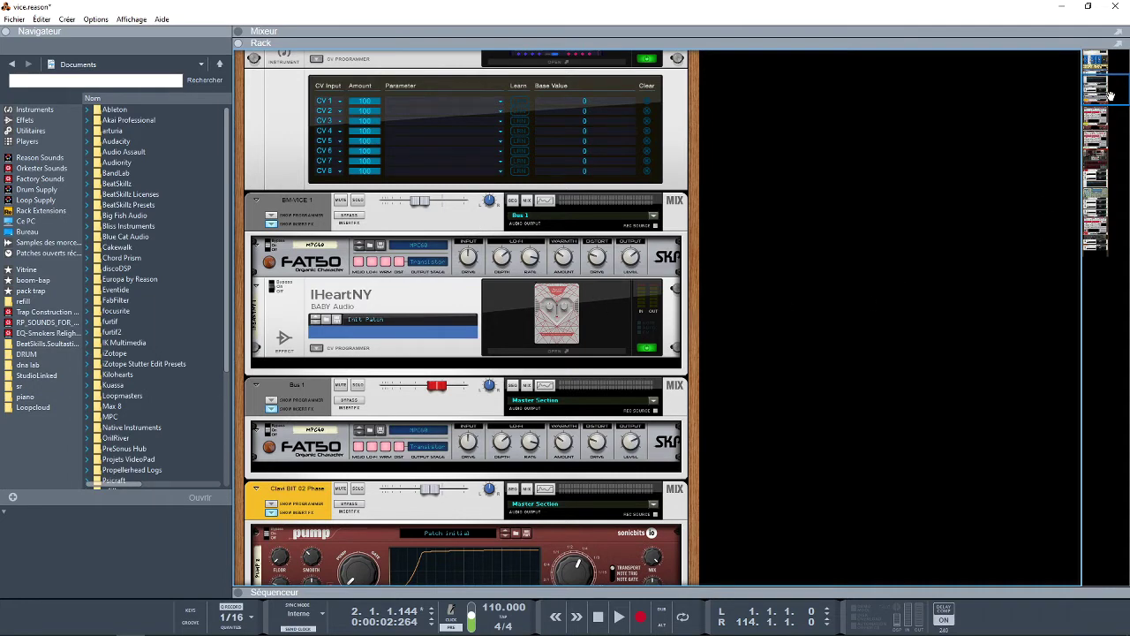
drag(1111, 94, 1110, 113)
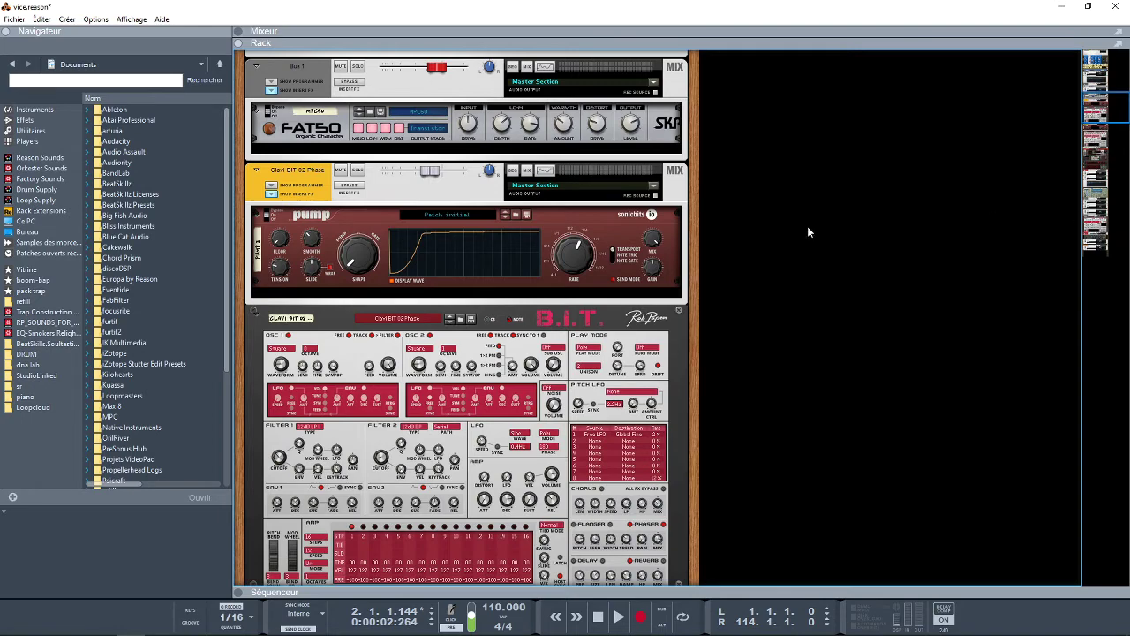
scroll(1103, 140, down, 5)
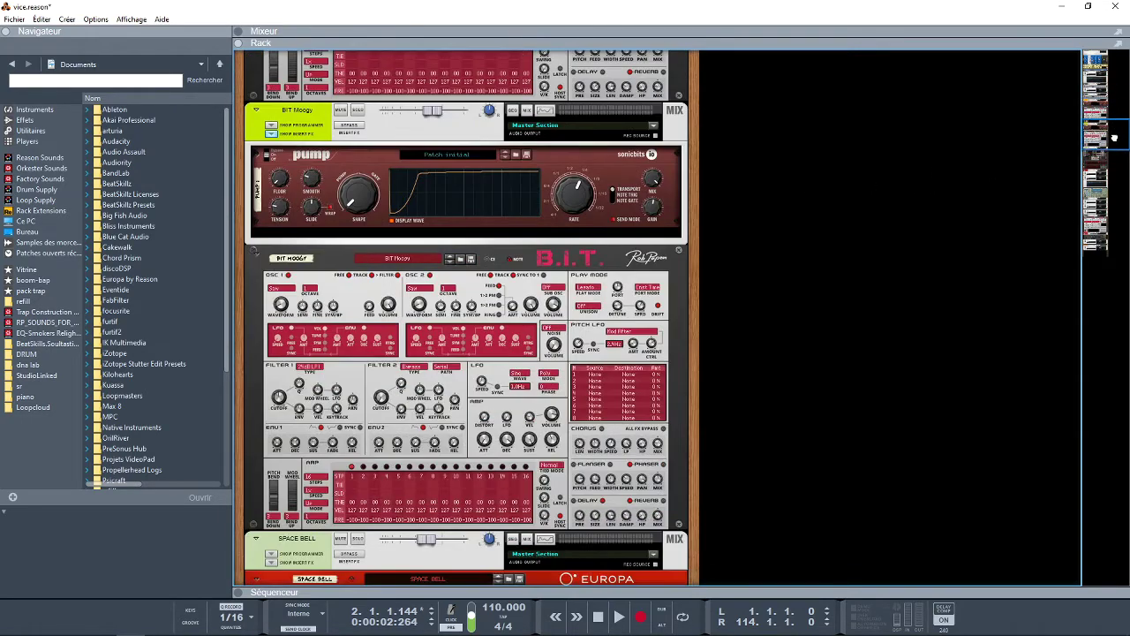
drag(1114, 138, 1122, 183)
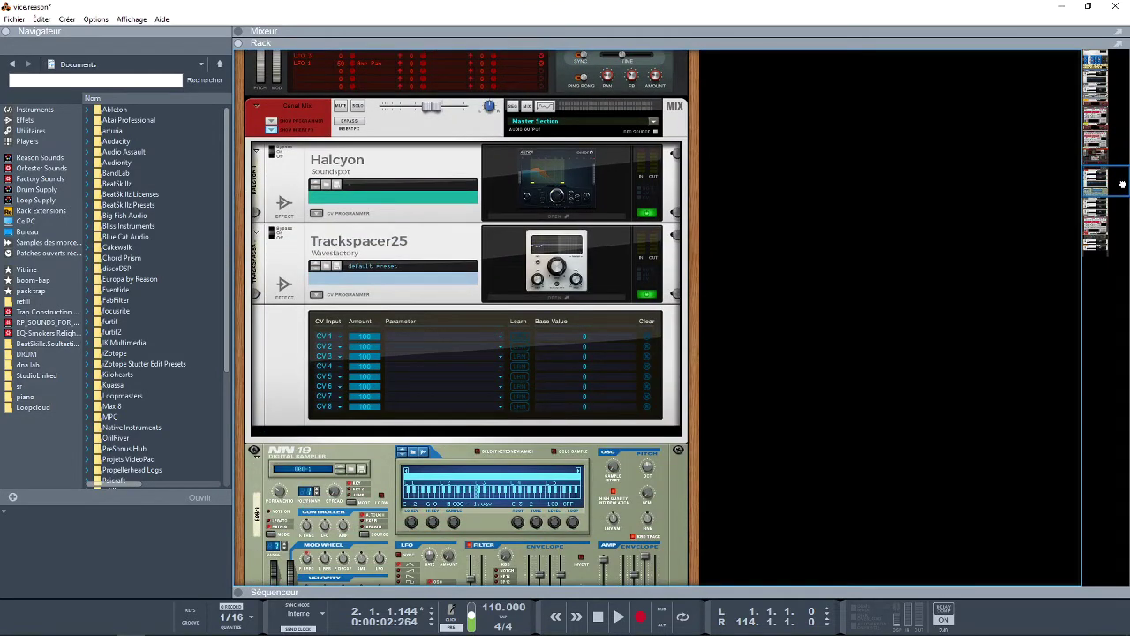
Inspect the Halcyon and Trackspacer25 effects on the red mix channel, with the browser panel hidden.
double_click(519, 199)
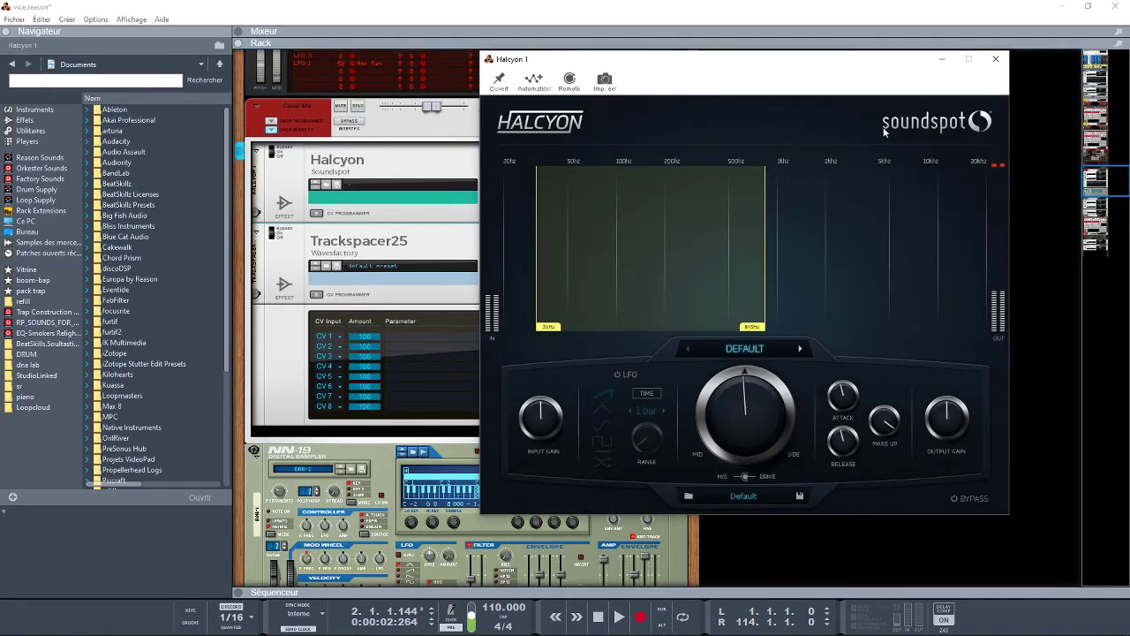
click(5, 31)
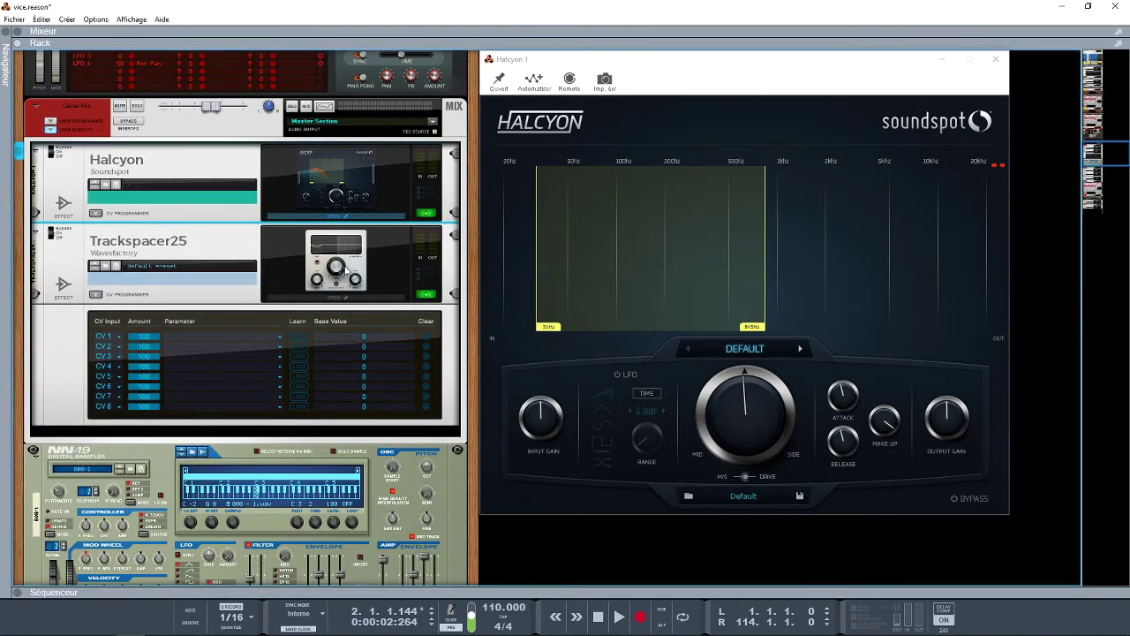
click(348, 270)
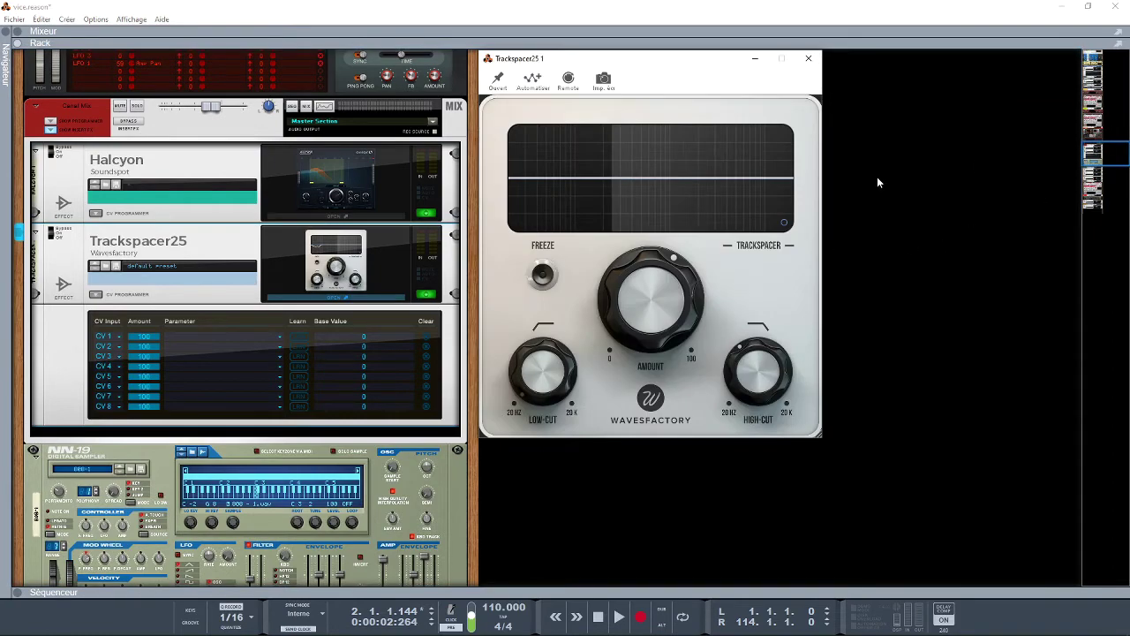
click(807, 58)
Play the song from its start while viewing the master section and the synth devices in the rack.
drag(1093, 152, 1109, 106)
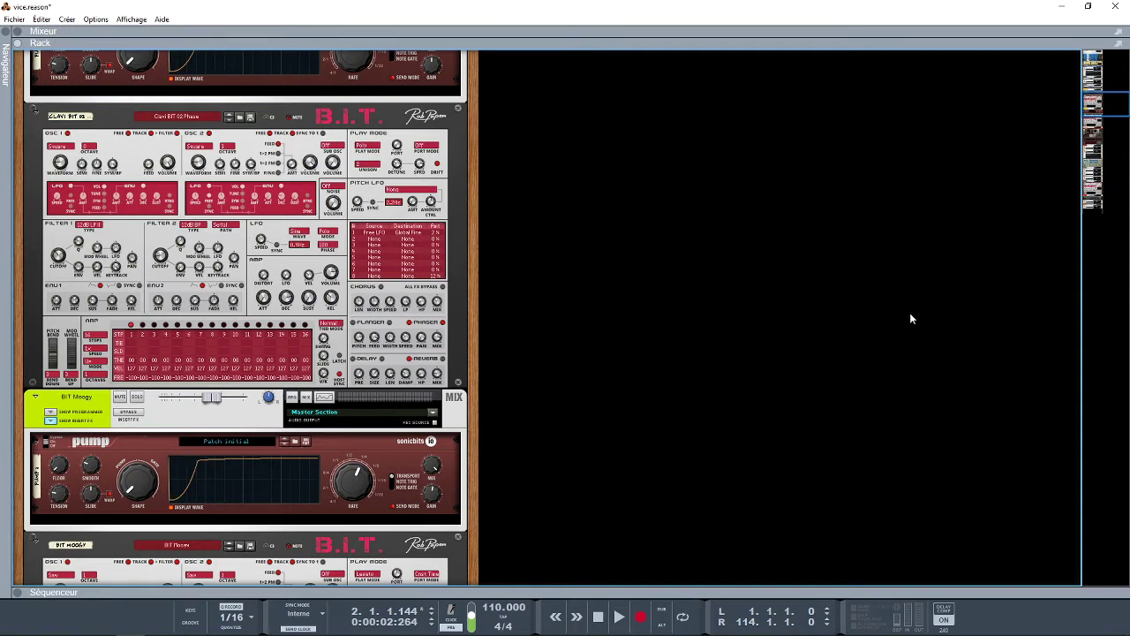
drag(1103, 100, 1108, 58)
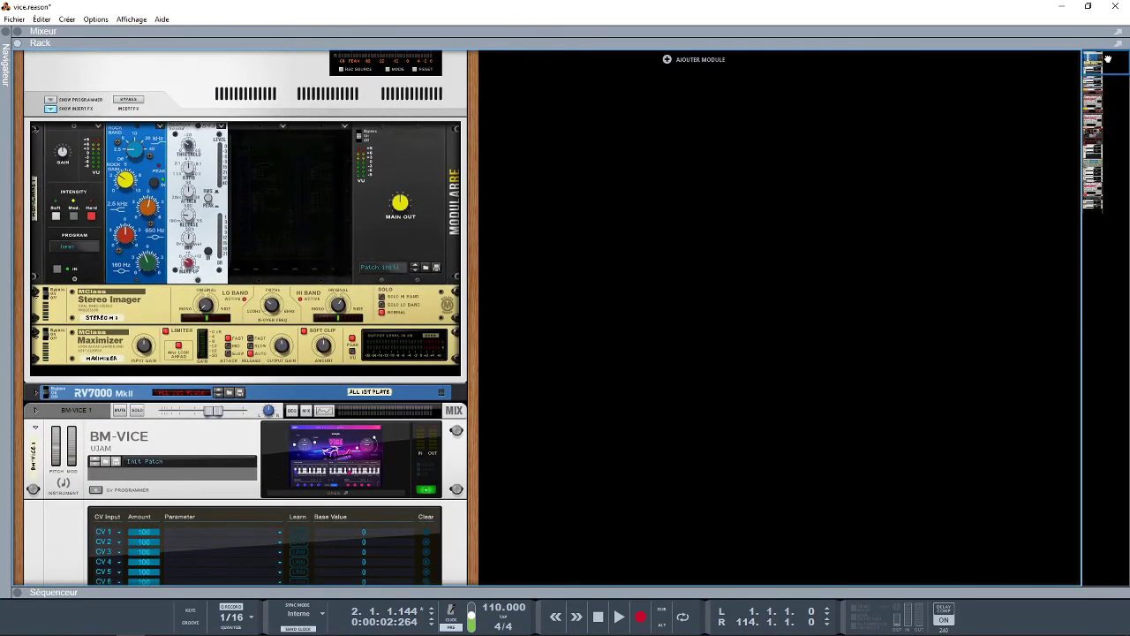
key(Home)
key(space)
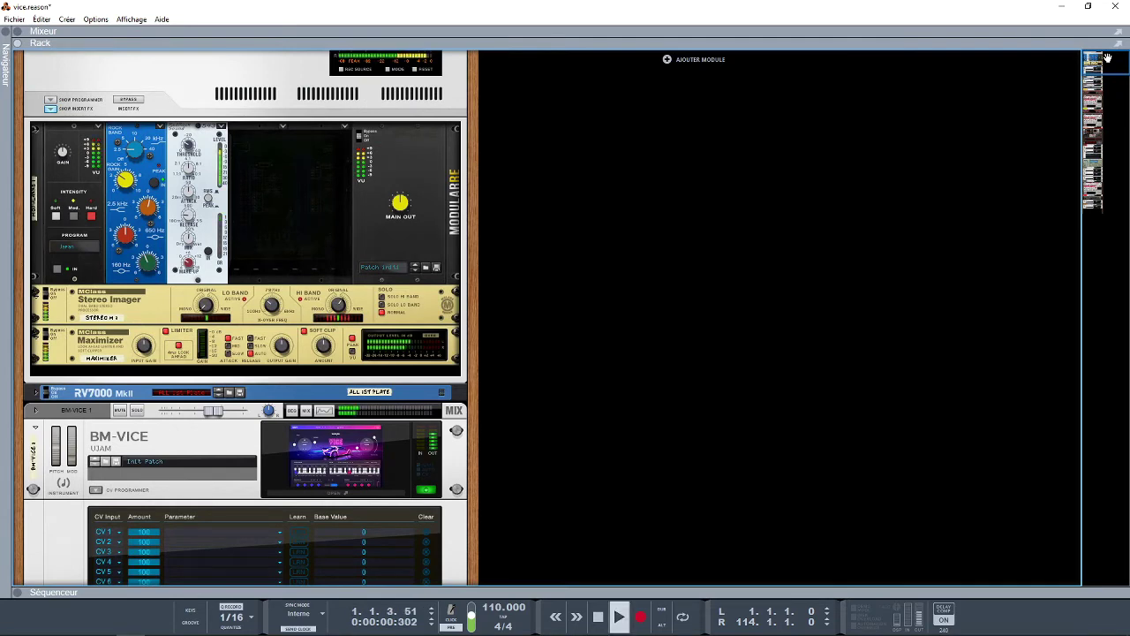
drag(1108, 59, 1113, 119)
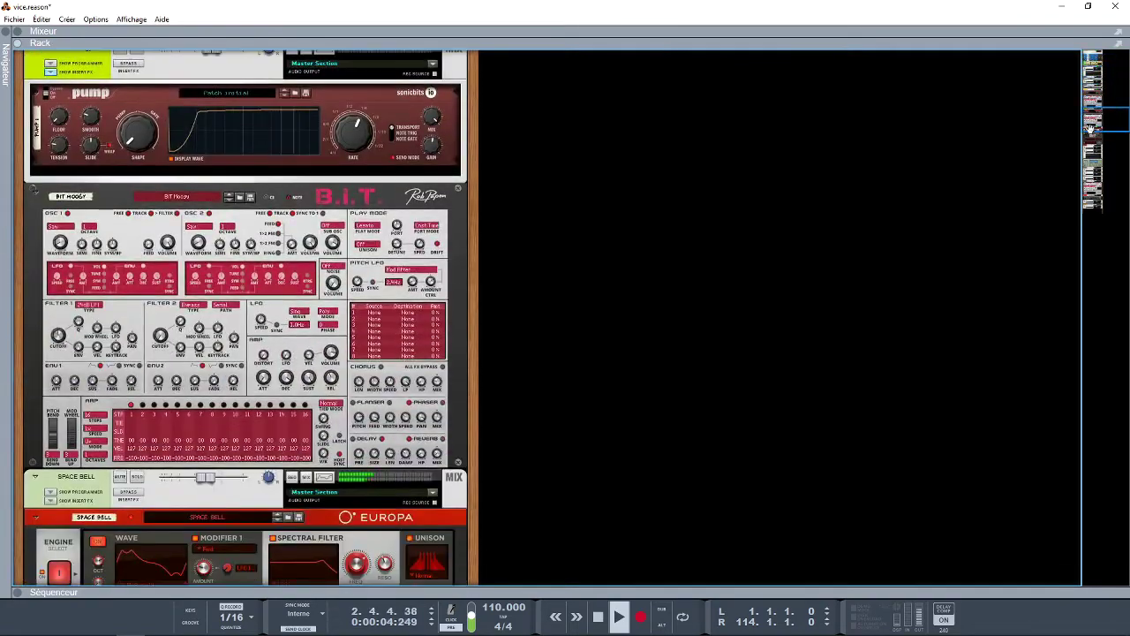
Follow the playing tracks in the sequencer and their rack devices down to VG-SPARKLE, and stop playback there.
click(18, 592)
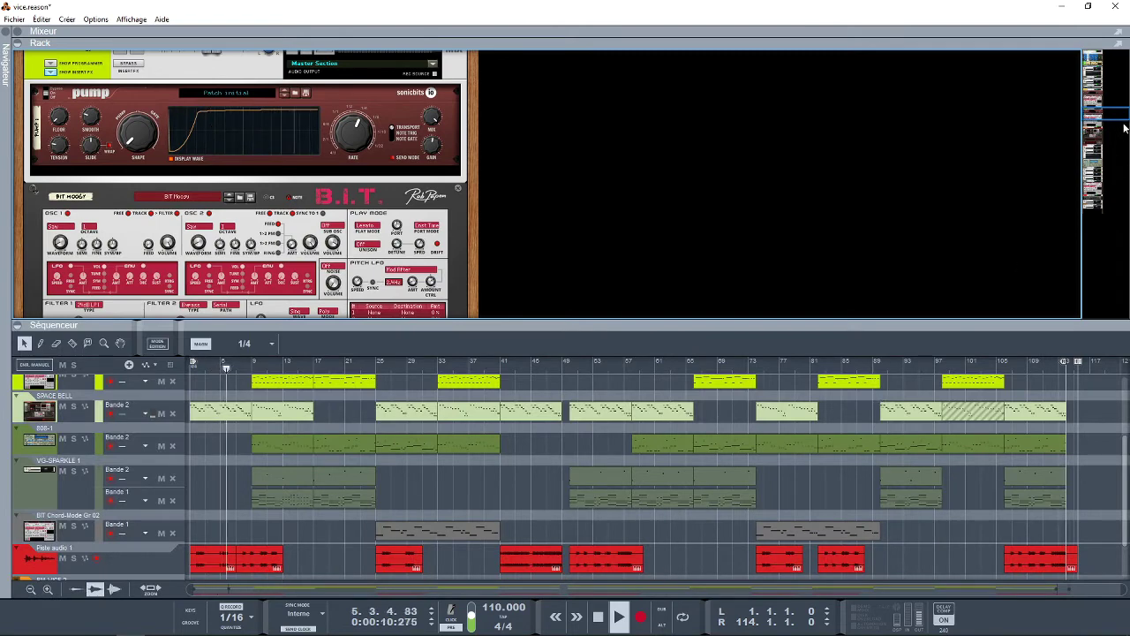
drag(1120, 109, 1111, 148)
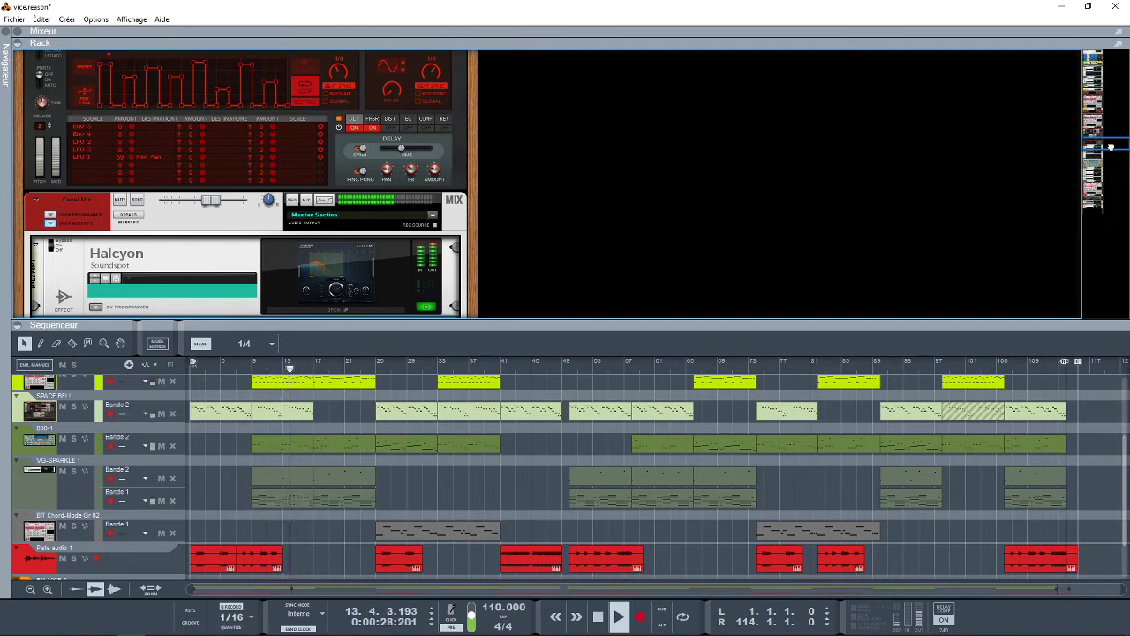
drag(1111, 147, 1127, 177)
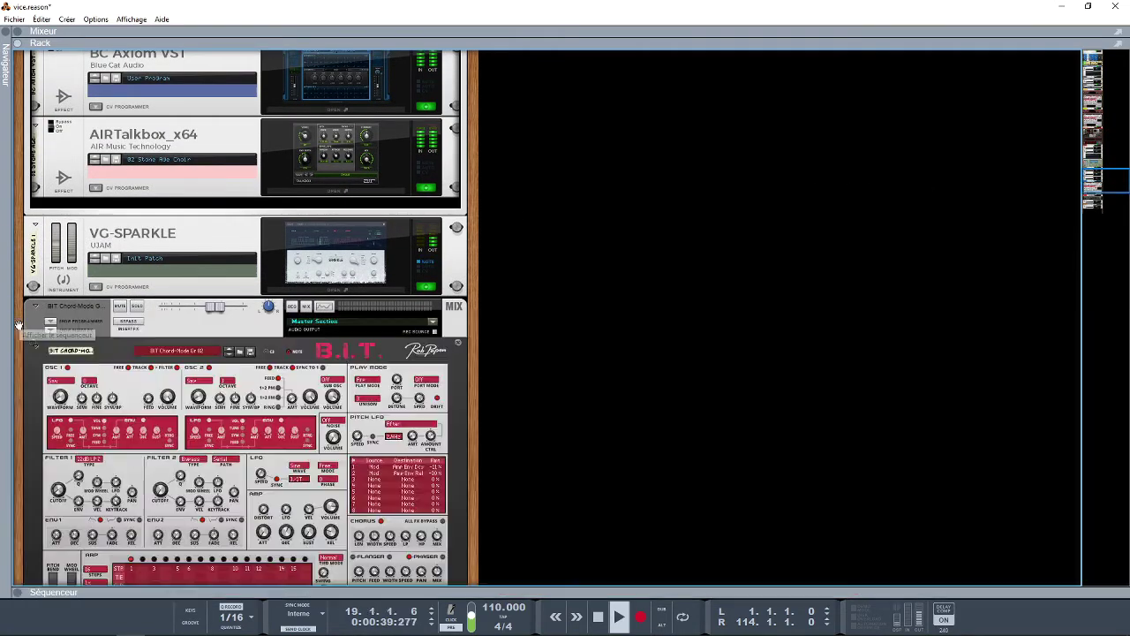
click(17, 326)
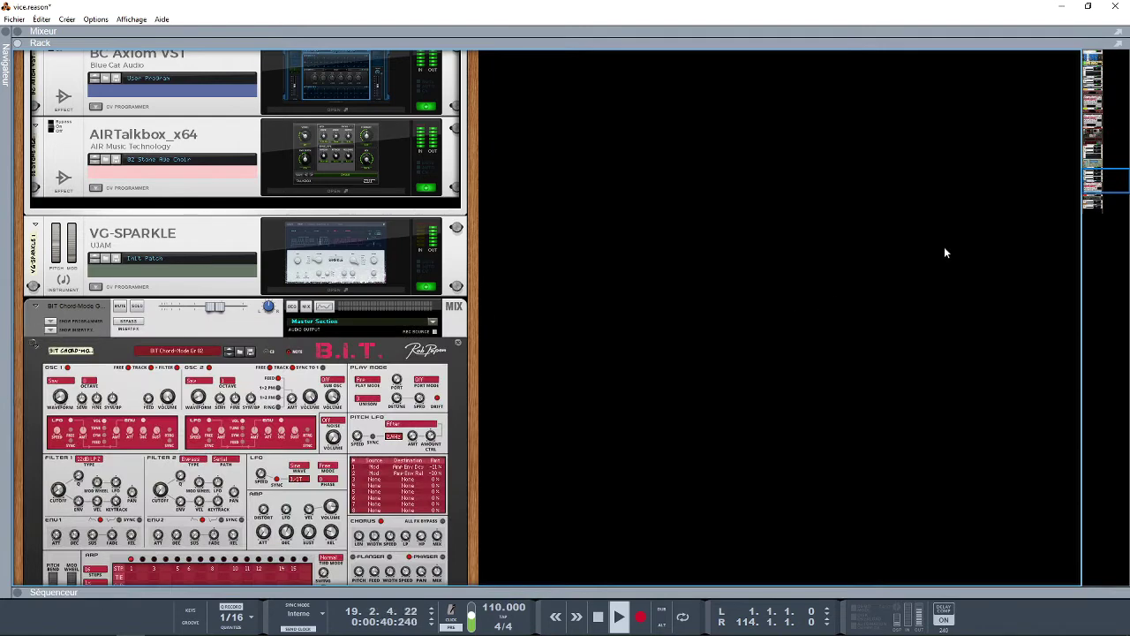
drag(1094, 205, 1092, 181)
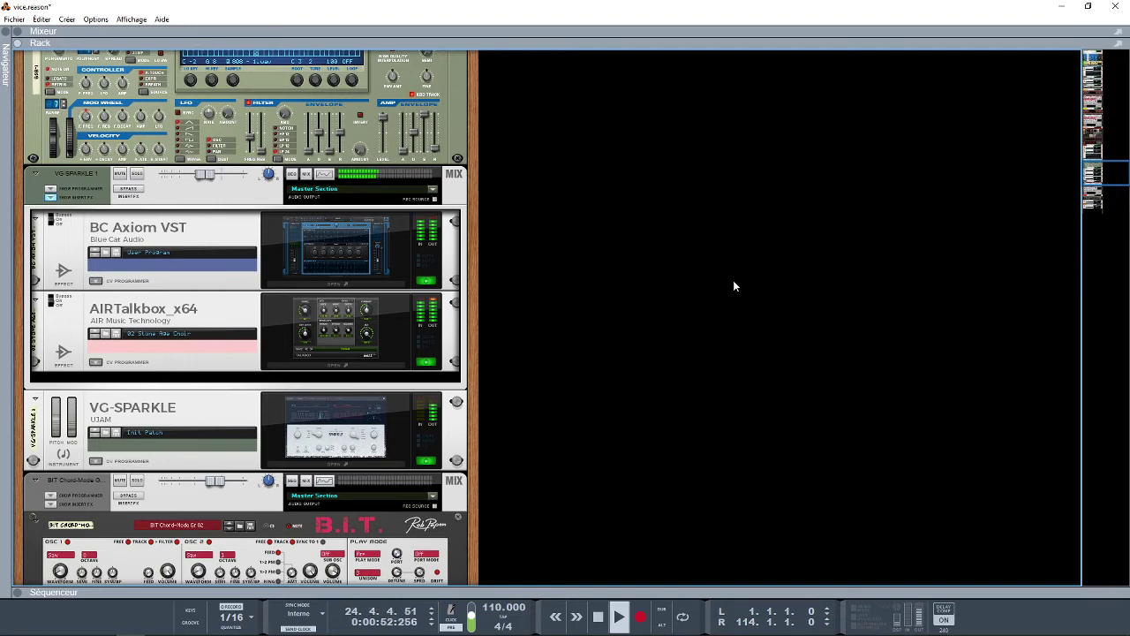
key(space)
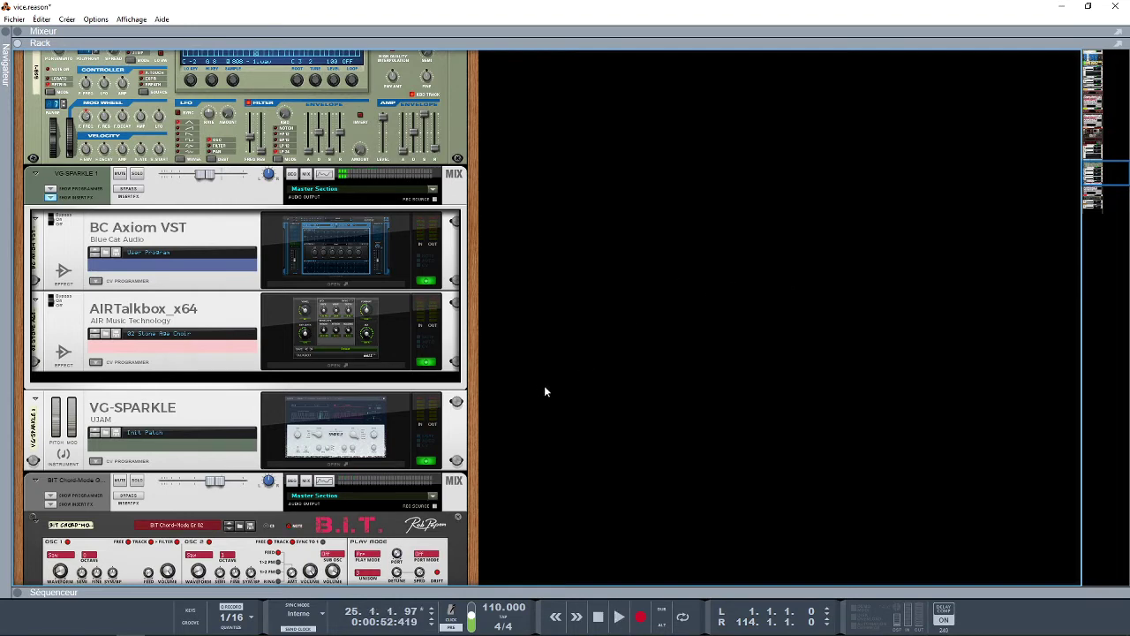
Inspect the settings of VG-SPARKLE and its insert effects, BC Axiom with the Miaow Wah pre-effect and AIRTalkbox.
click(342, 446)
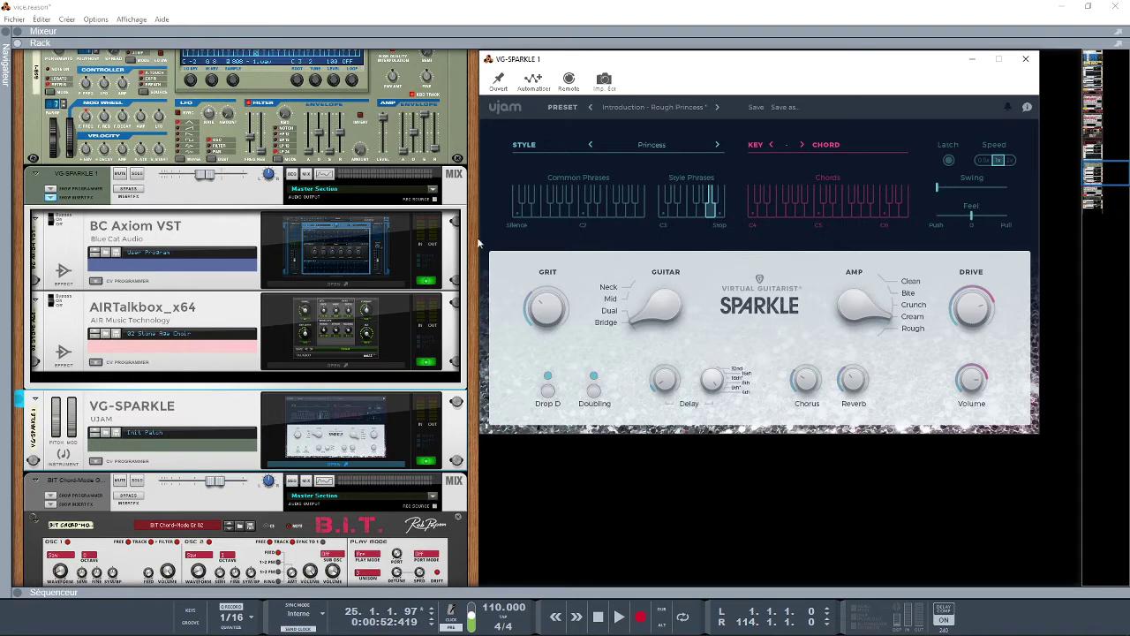
click(366, 257)
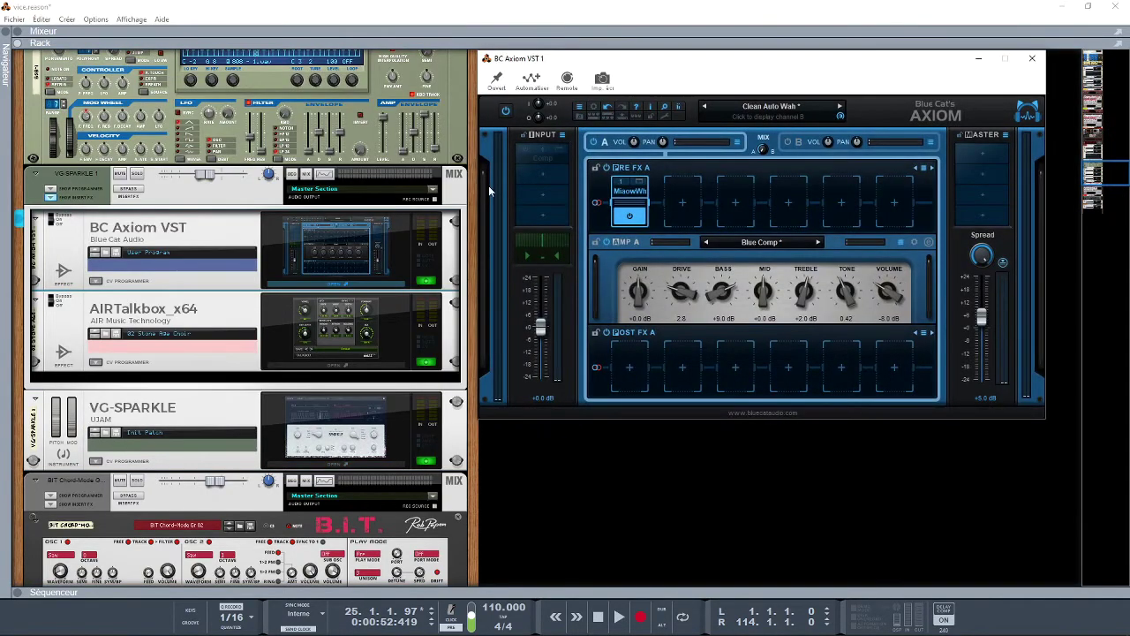
drag(737, 70, 740, 66)
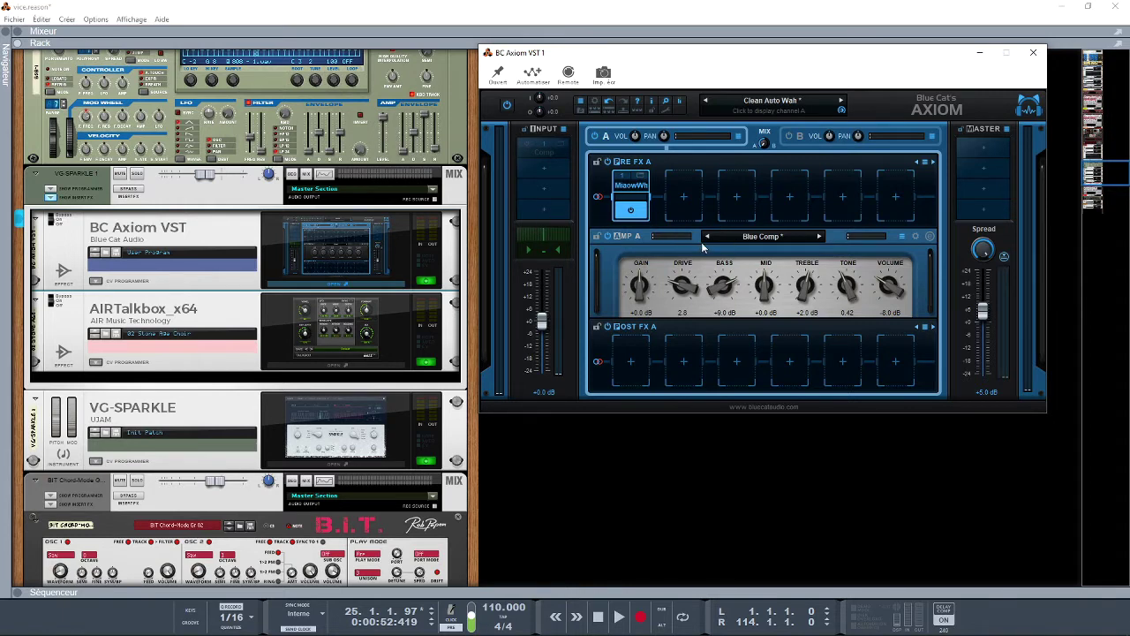
mouse_move(640, 179)
click(641, 180)
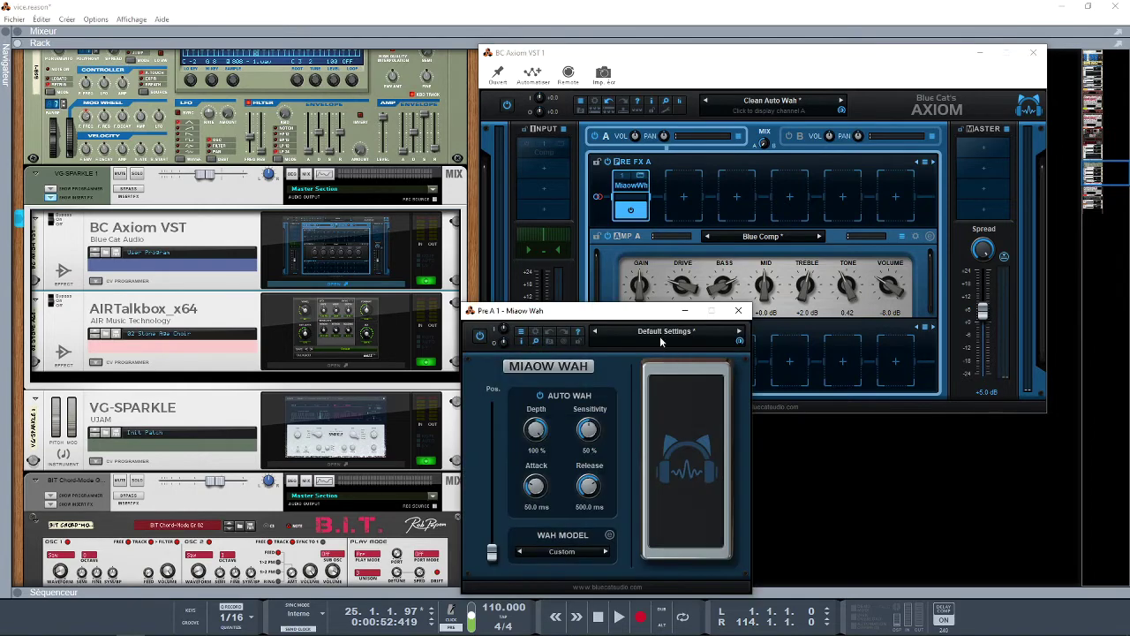
drag(647, 315, 754, 276)
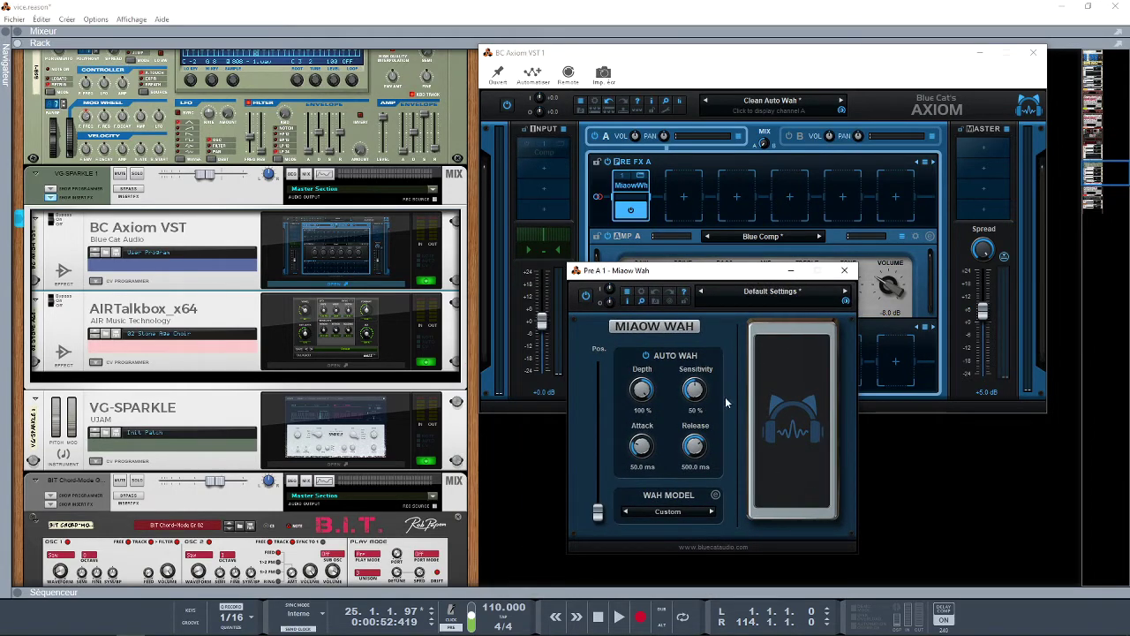
click(357, 360)
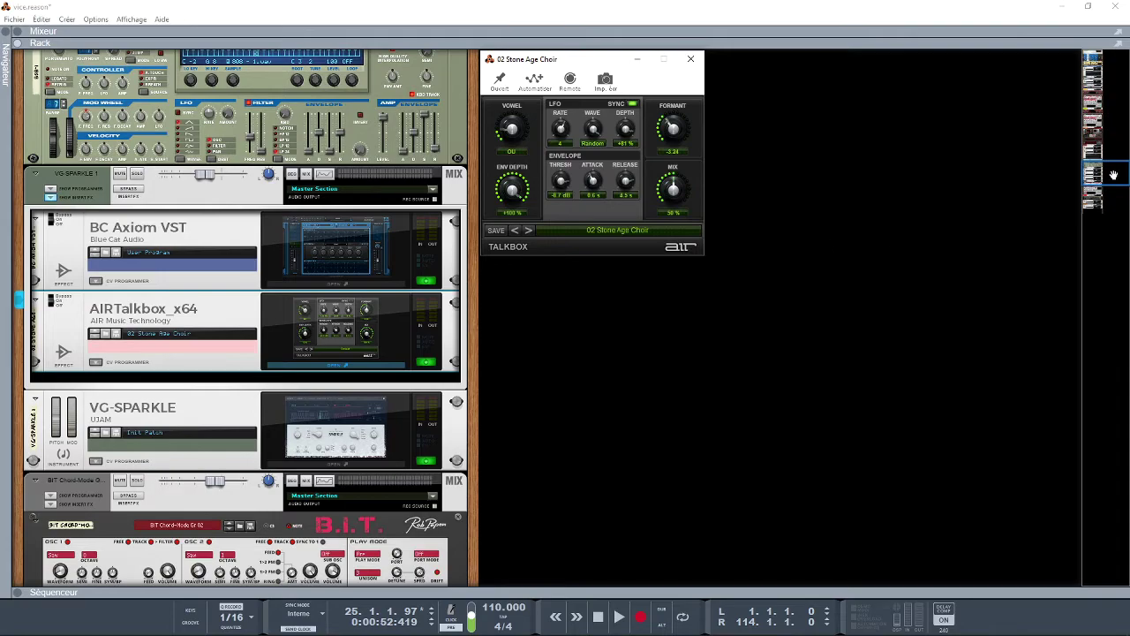
Close the AIRTalkbox window and open the interface of BM-VICE, the last instrument in the rack.
drag(1113, 175, 1105, 229)
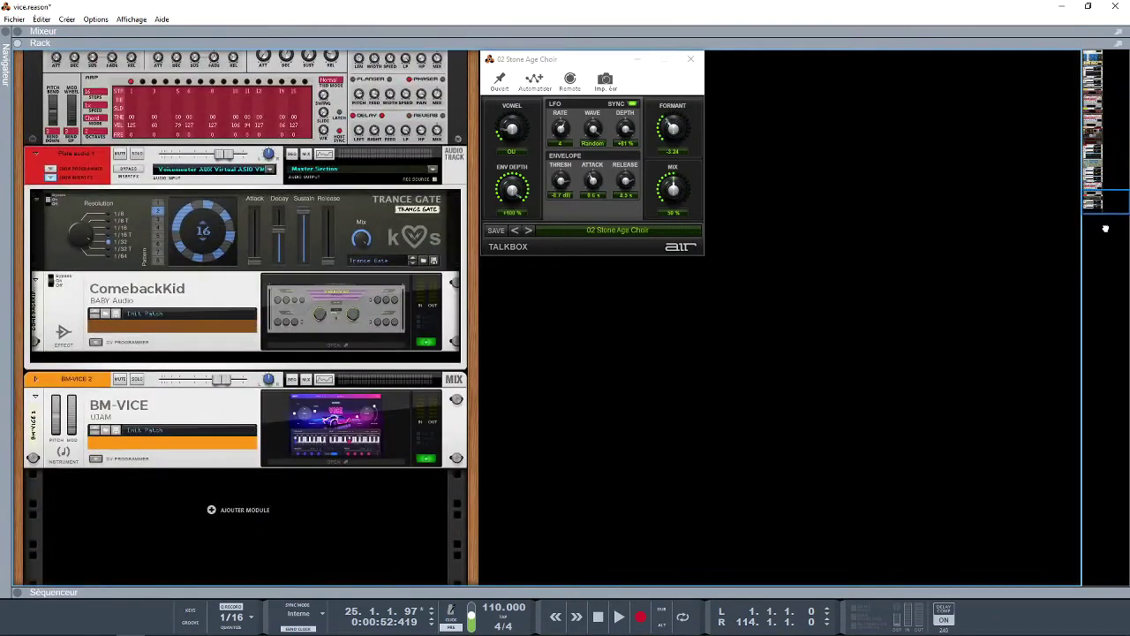
click(690, 58)
click(358, 438)
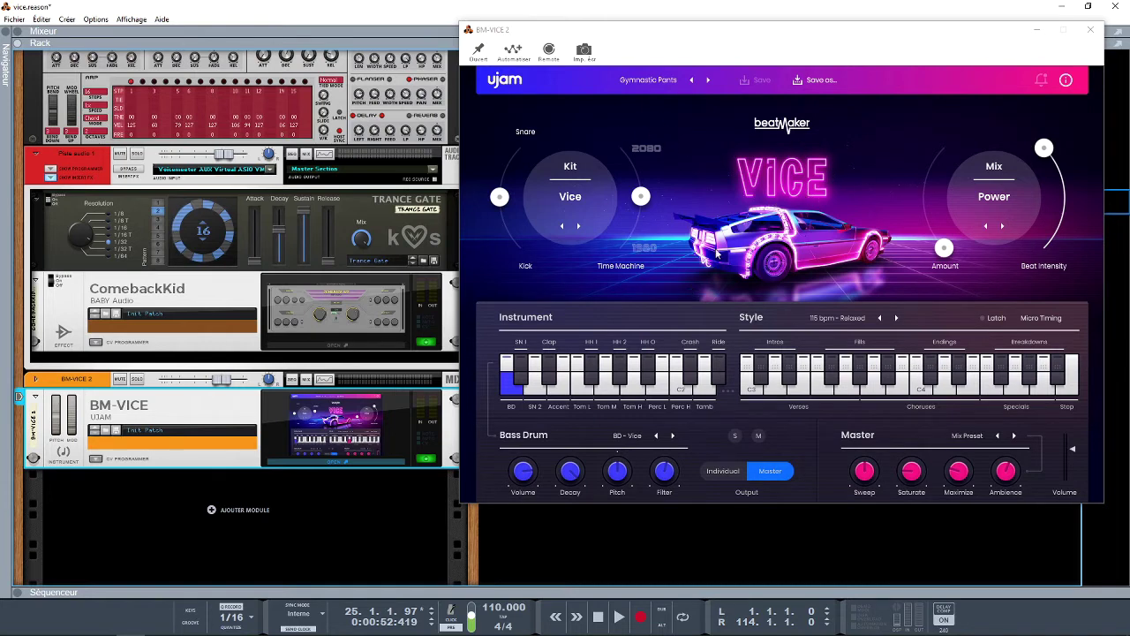
Look through the Retro, Modern and Experimental categories of the factory presets, keeping the current preset.
click(653, 82)
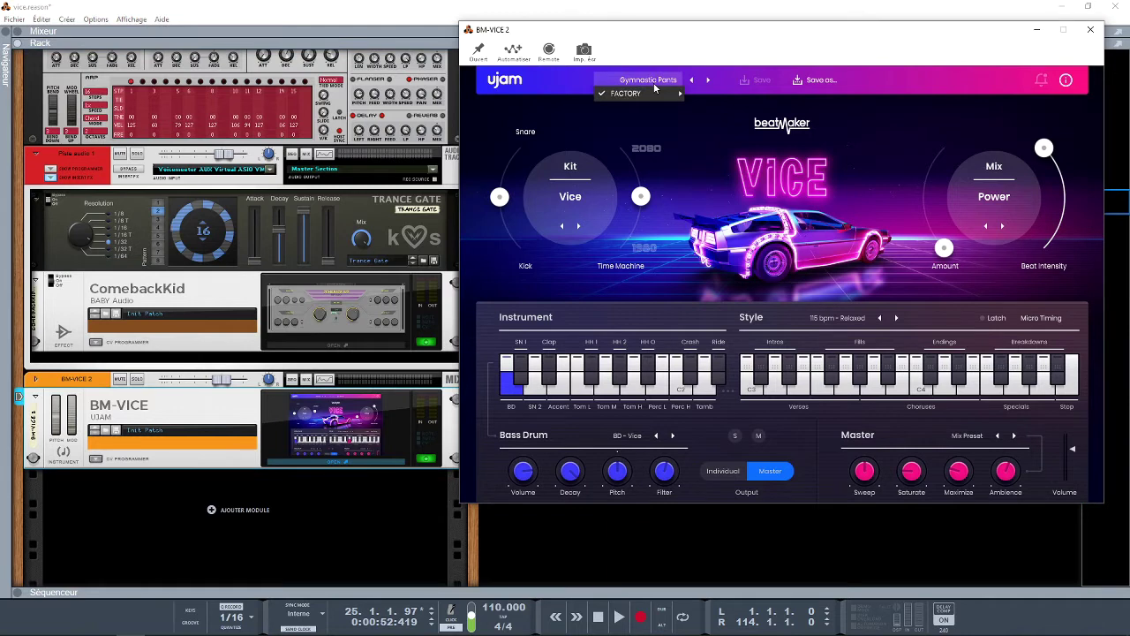
mouse_move(632, 94)
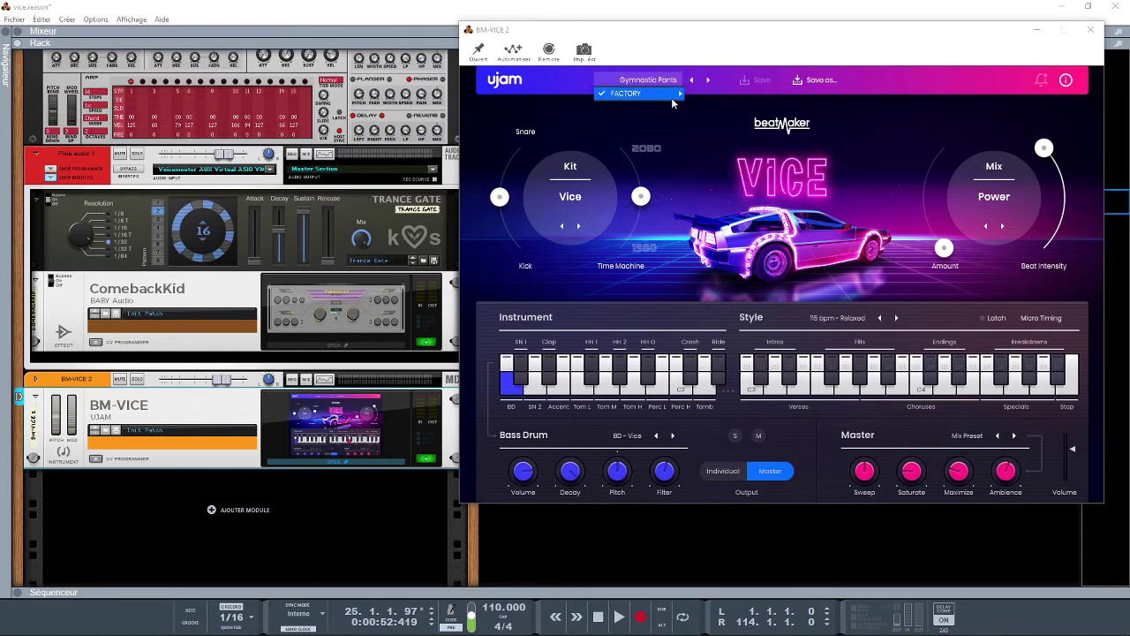
mouse_move(735, 97)
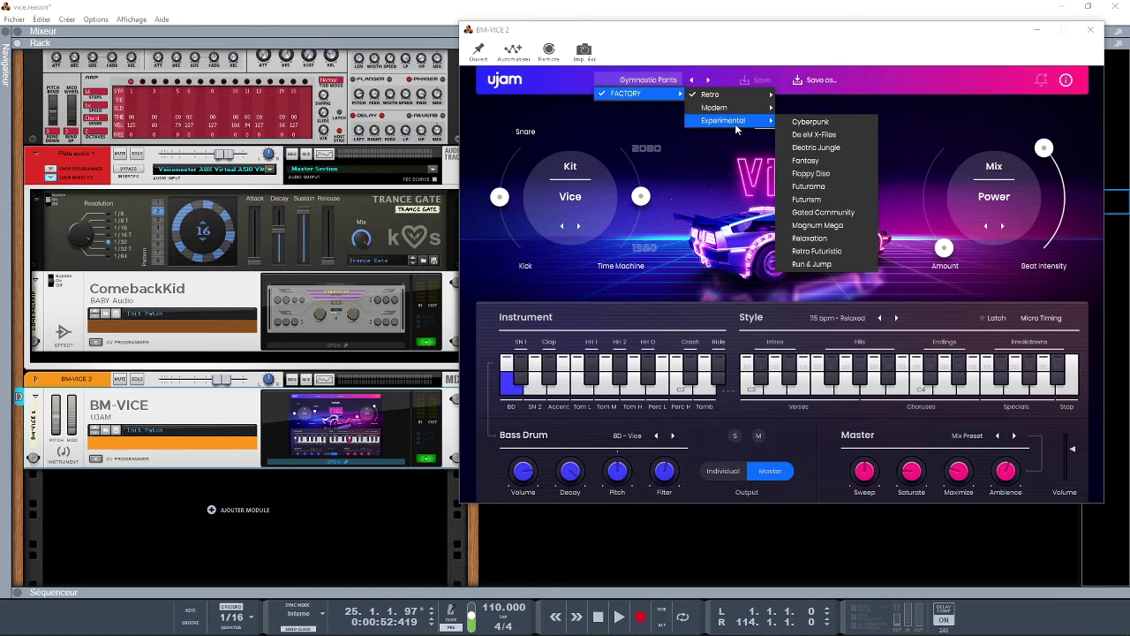
click(601, 156)
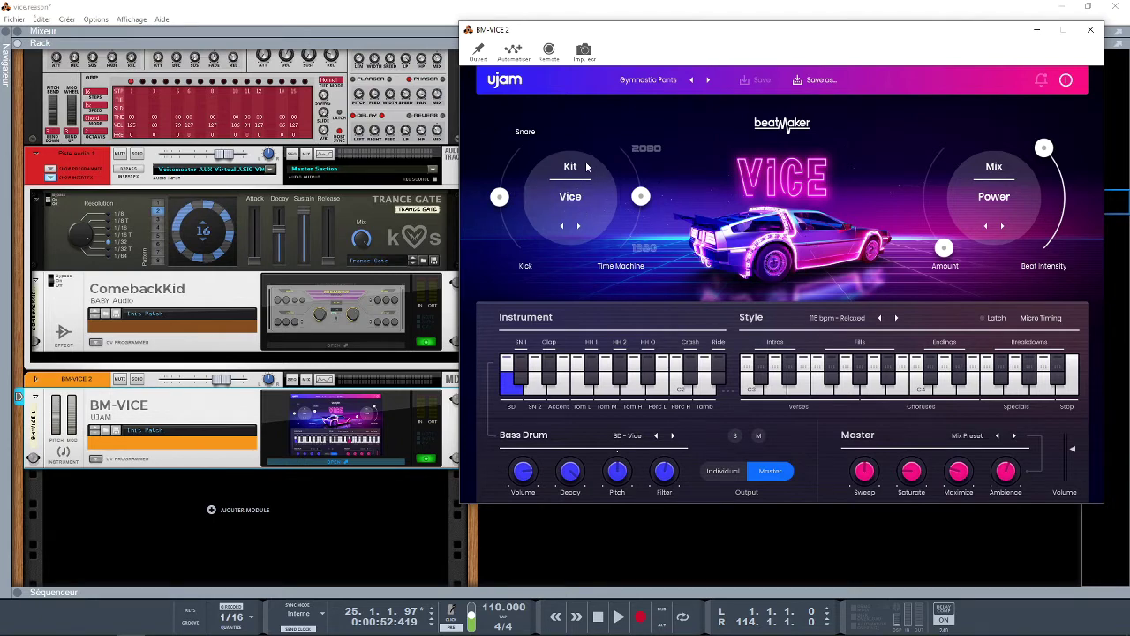
View the available kits, keeping Vice, and review the alternative sounds offered for the bass drum.
click(572, 200)
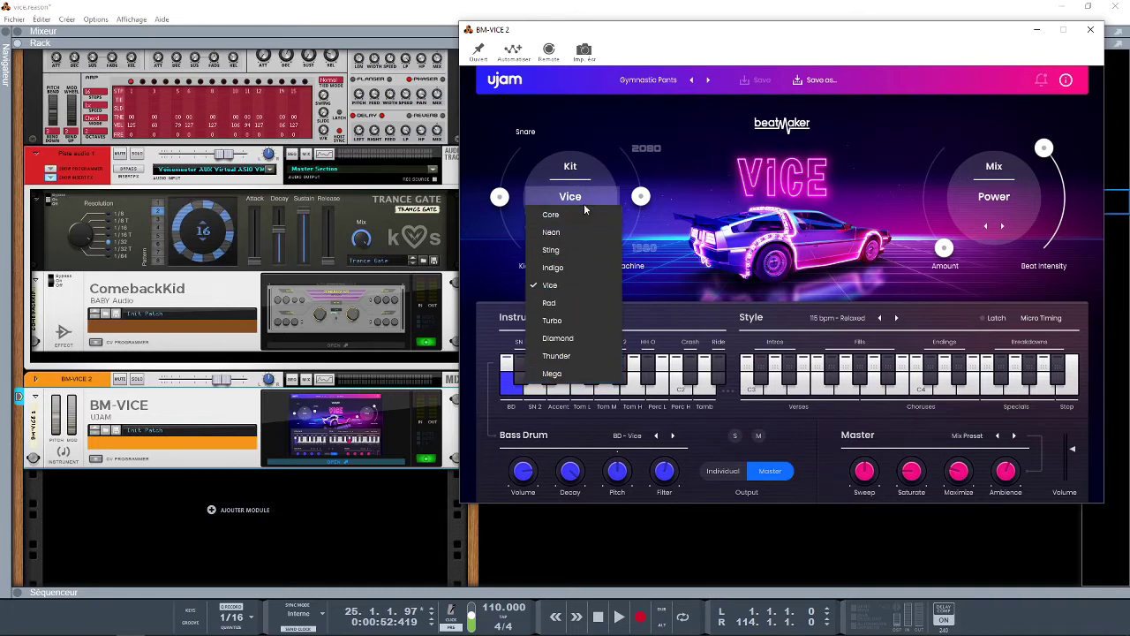
click(549, 285)
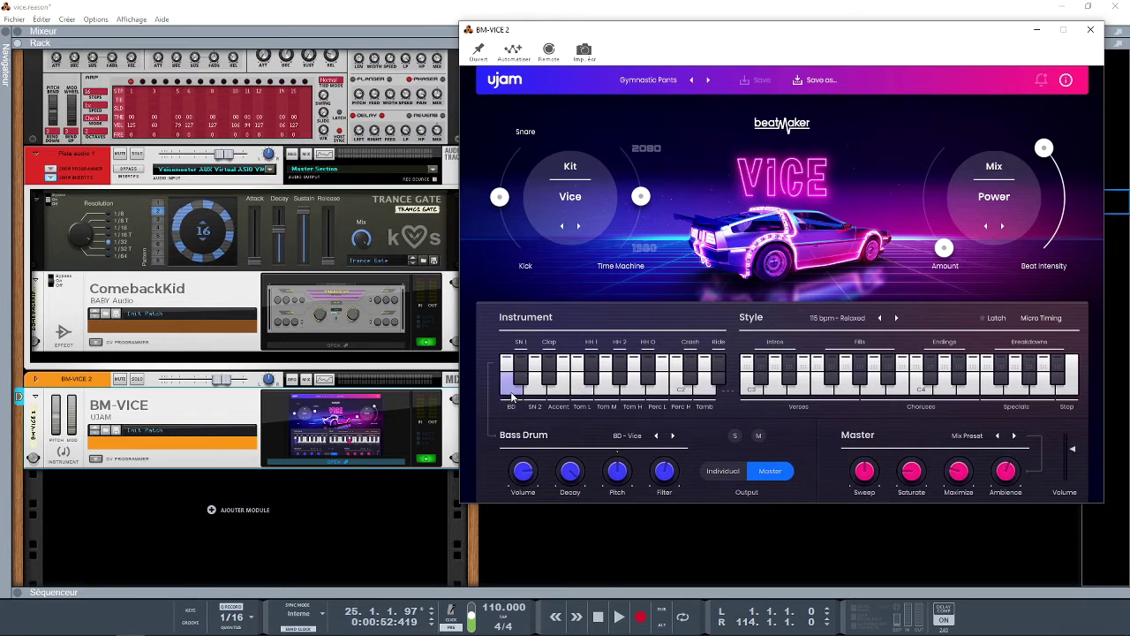
click(622, 437)
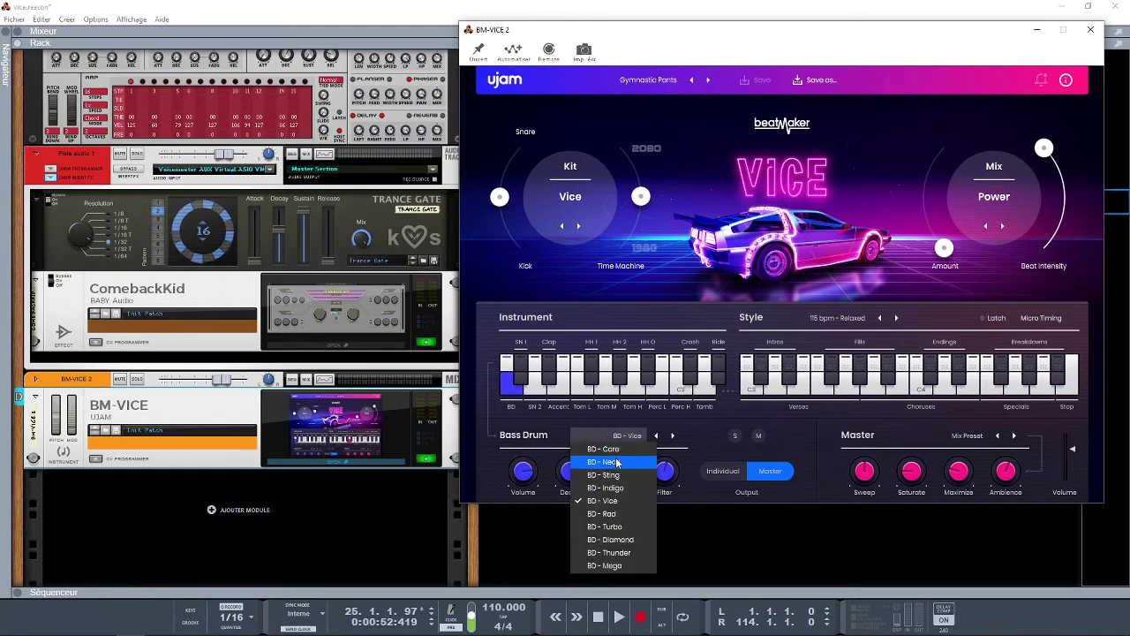
click(581, 209)
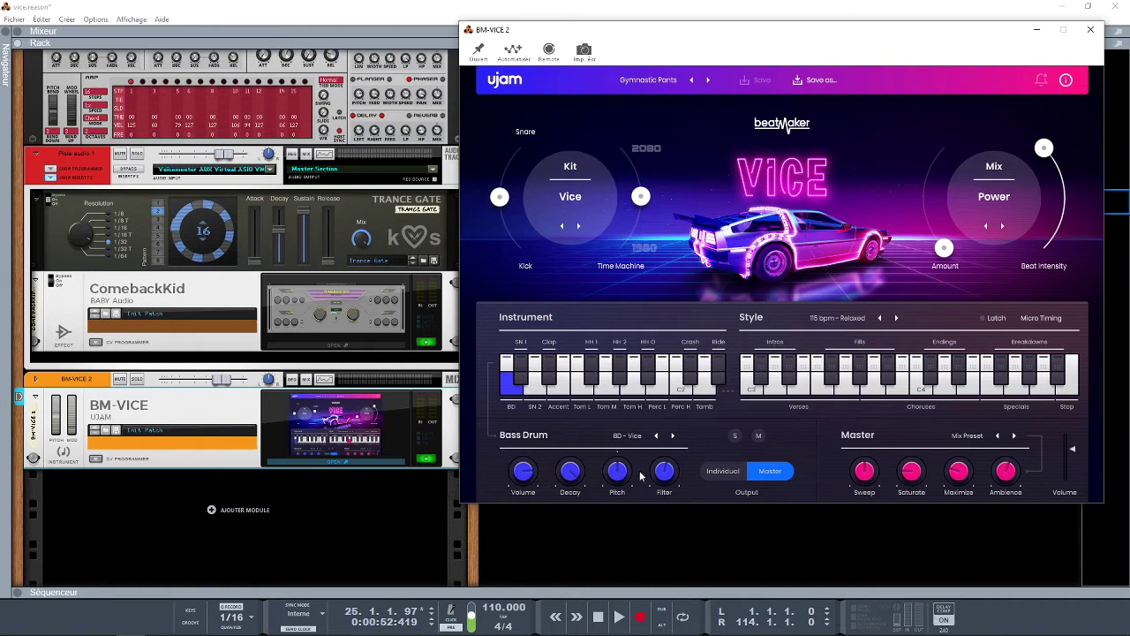
Audition the Accent, Tom Mid, Tom High and Percussion Low sounds of the Vice kit.
click(560, 386)
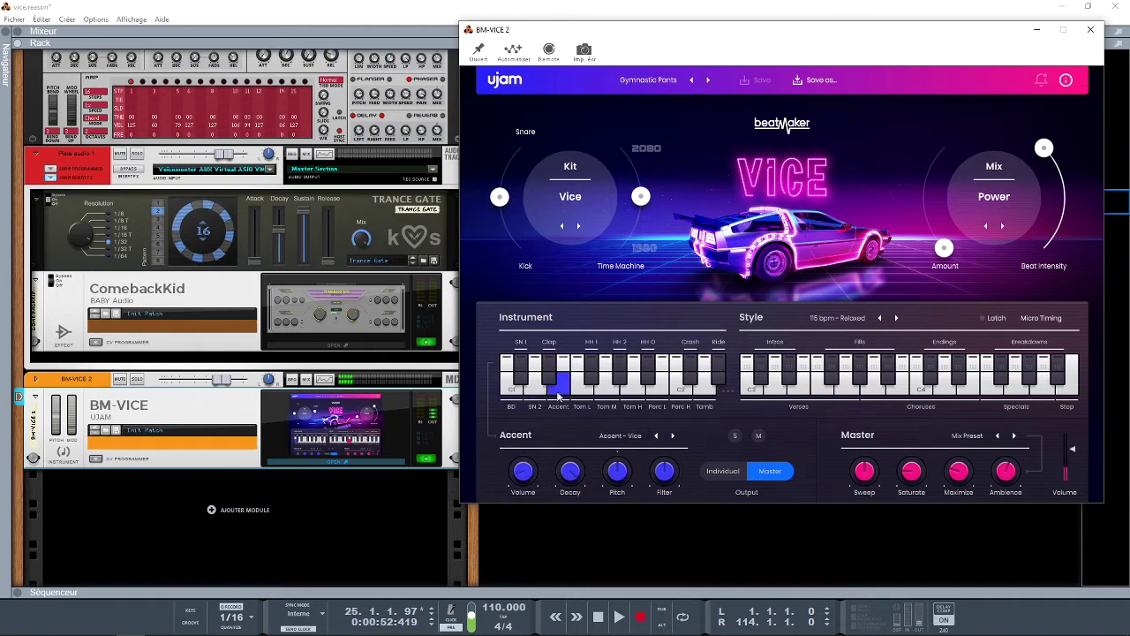
click(605, 389)
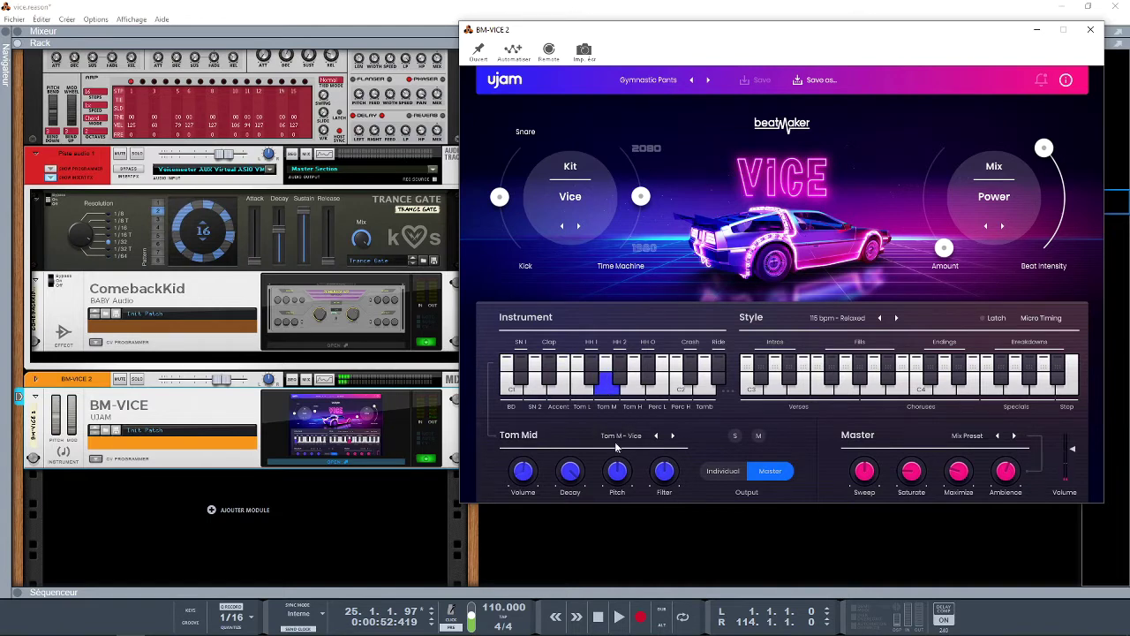
click(633, 389)
click(660, 393)
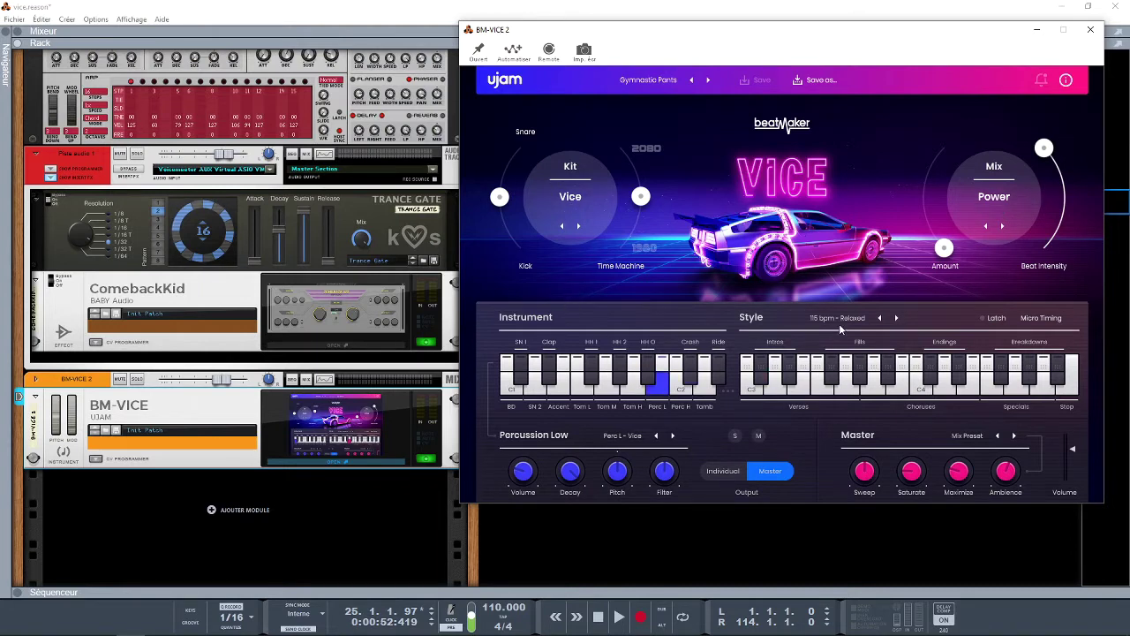
Turn on Latch, load the Core kit, and play two verse patterns of the 115 bpm - Relaxed style.
click(990, 318)
click(582, 200)
click(550, 216)
click(749, 385)
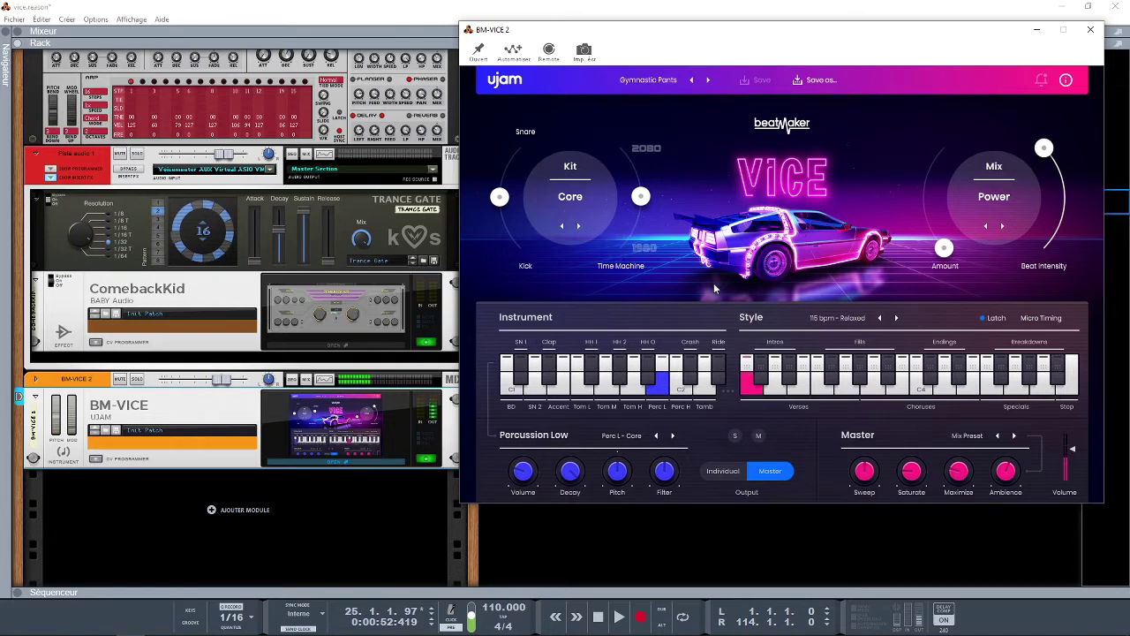
click(848, 384)
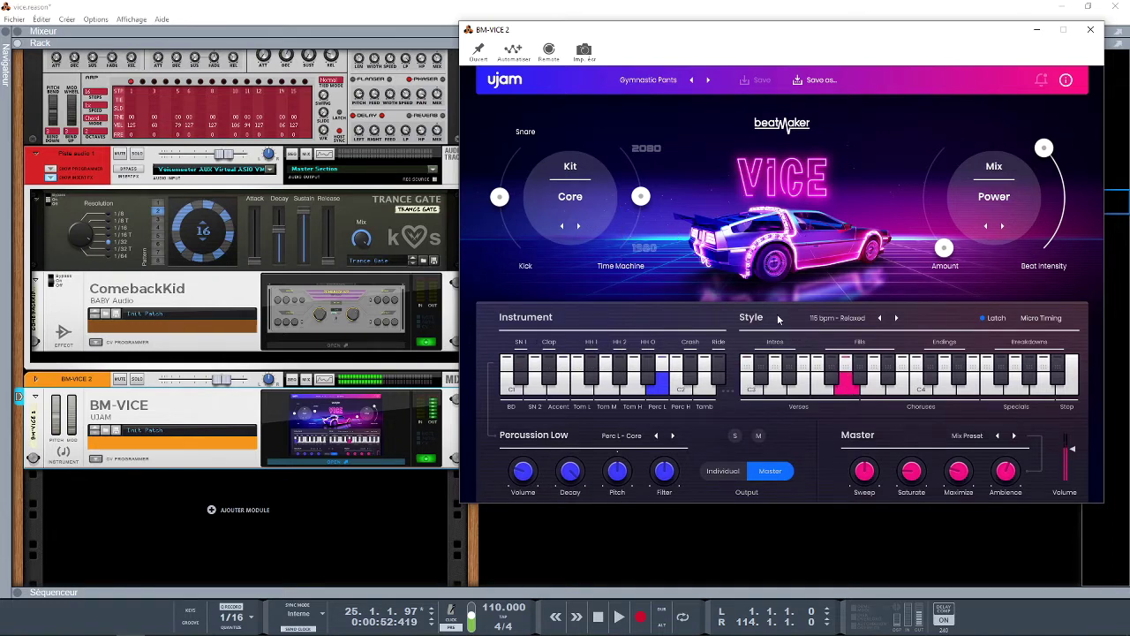
Audition the Neon, Sting and Indigo kits in turn over the latched verse pattern.
click(580, 202)
click(567, 231)
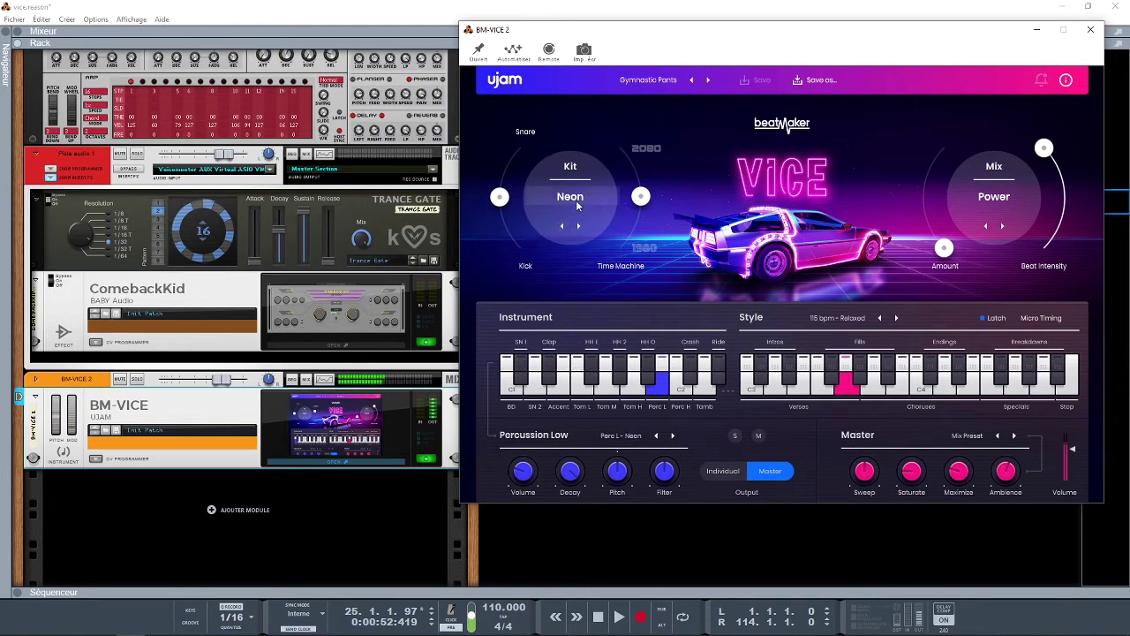
click(578, 204)
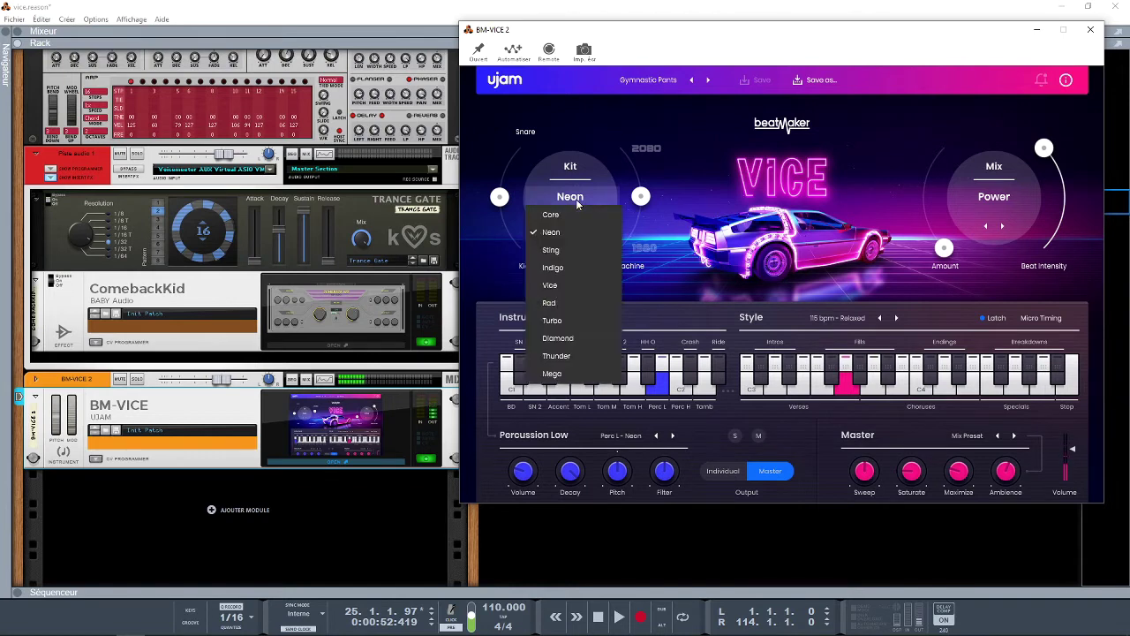
click(561, 257)
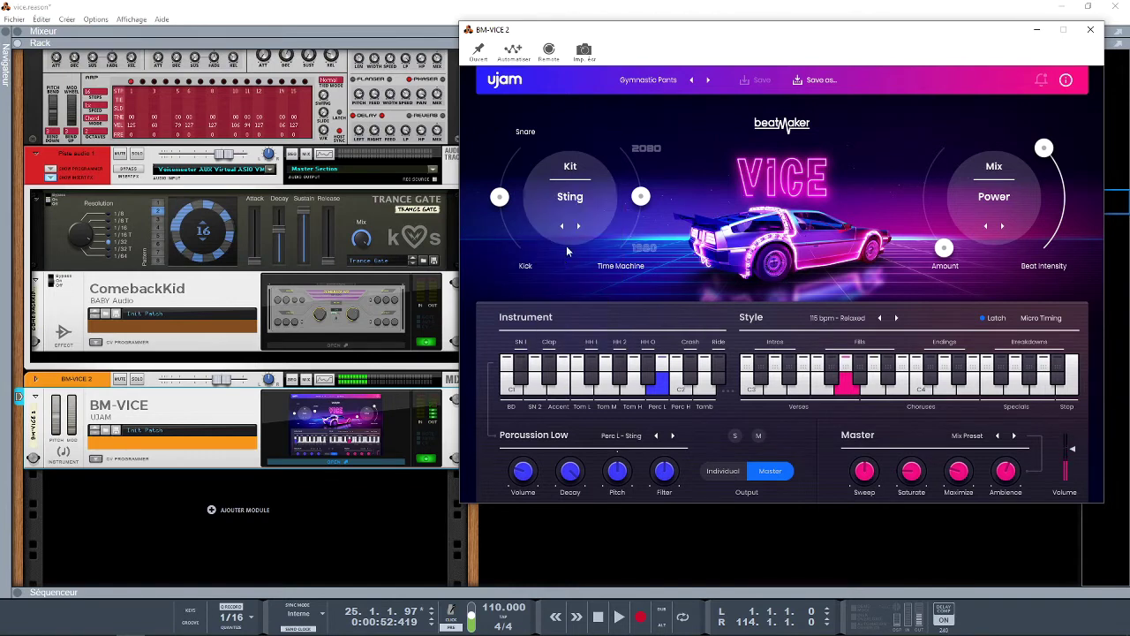
click(579, 203)
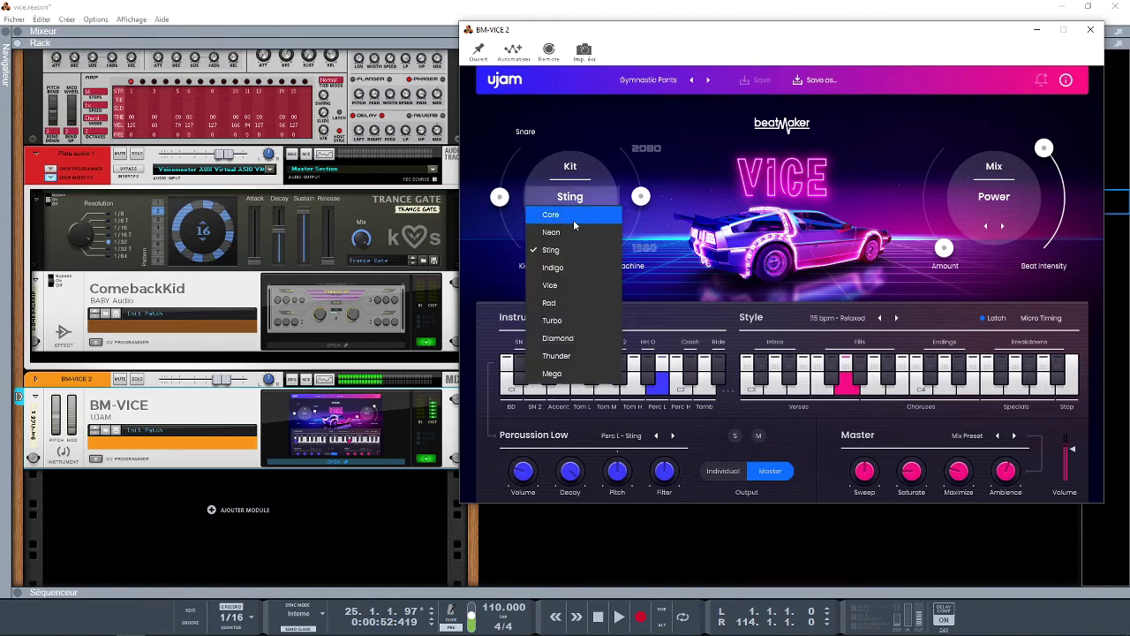
click(571, 266)
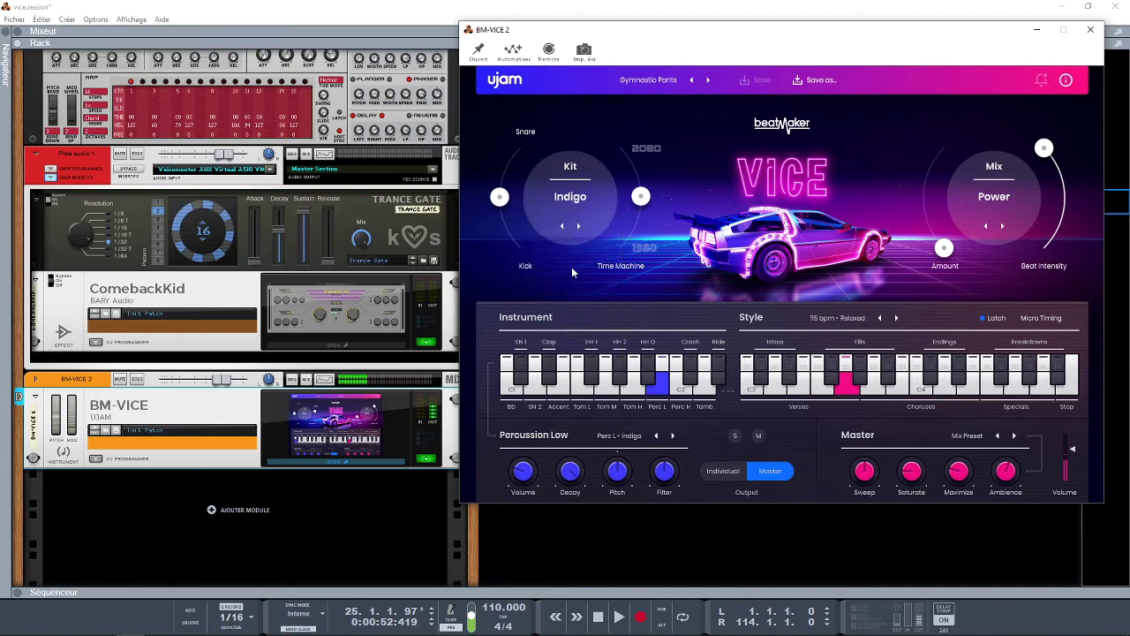
Audition the Vice, Rad and Turbo kits in turn over the latched verse pattern.
click(572, 205)
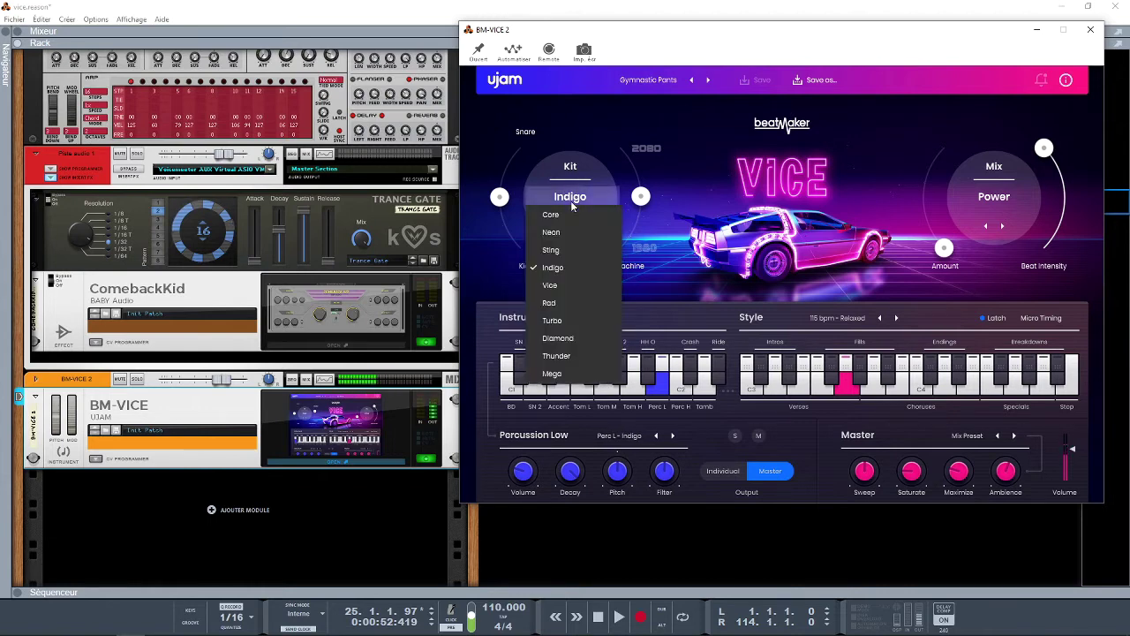
click(562, 290)
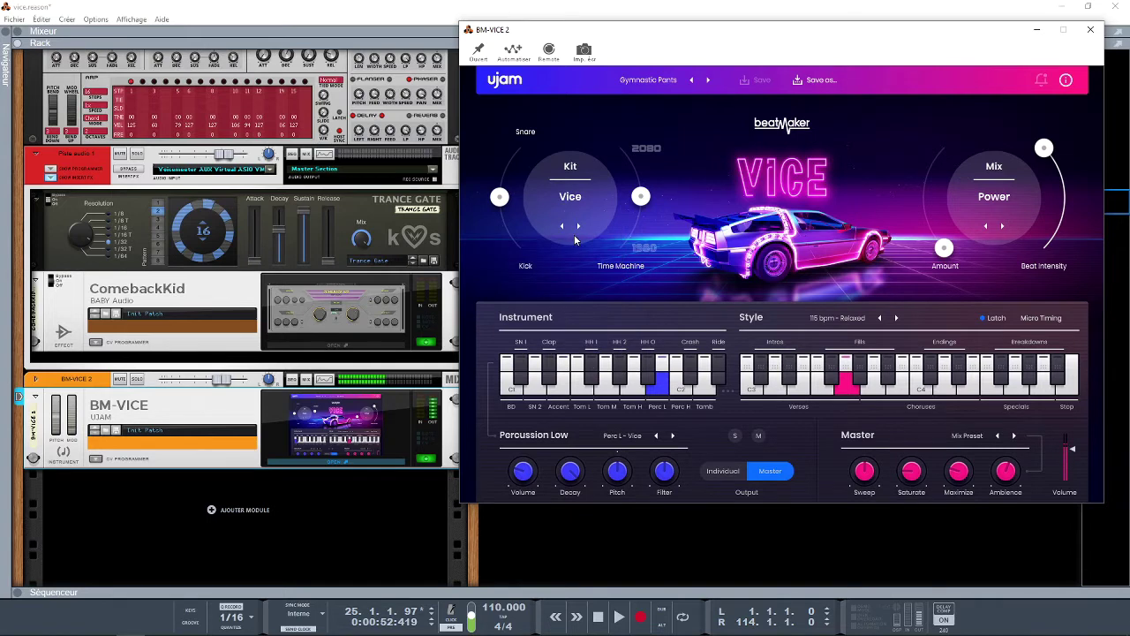
click(577, 205)
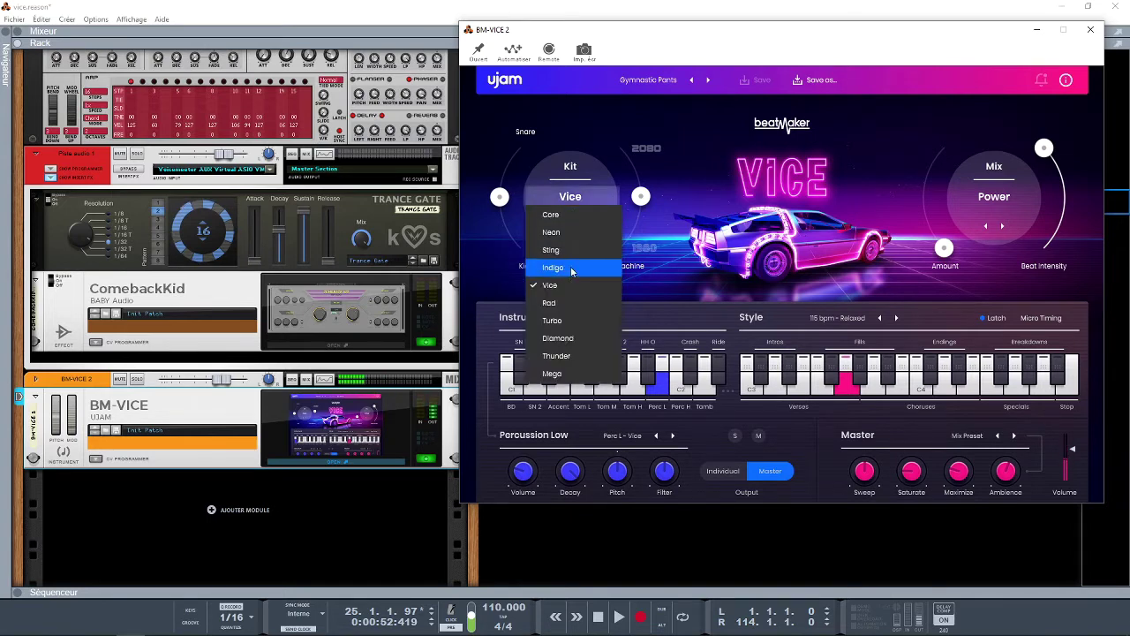
click(570, 301)
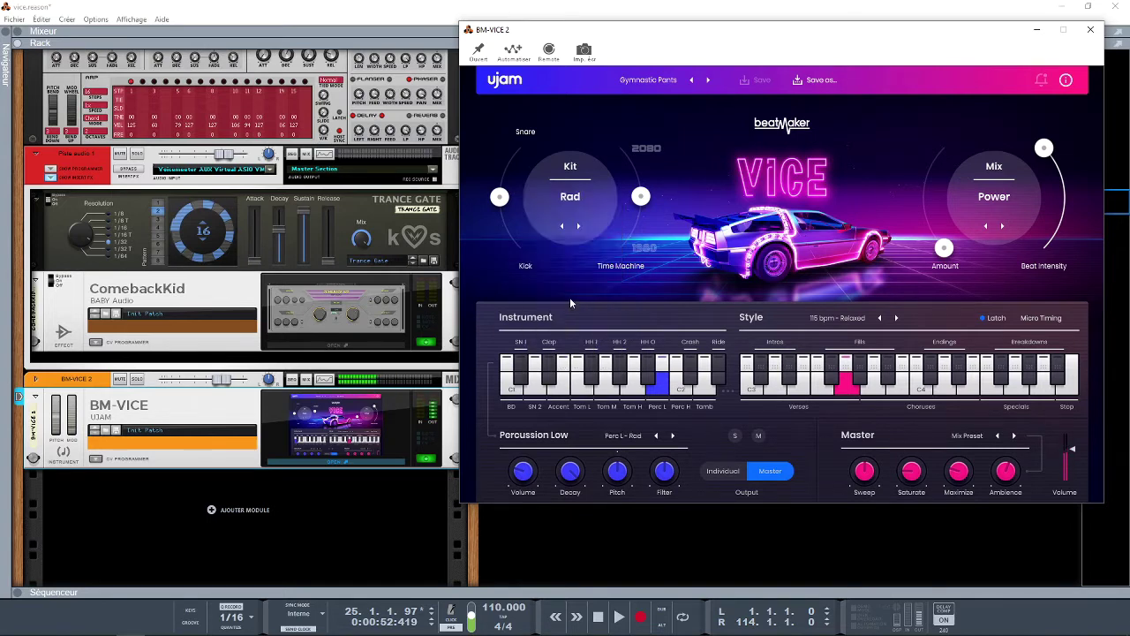
click(578, 202)
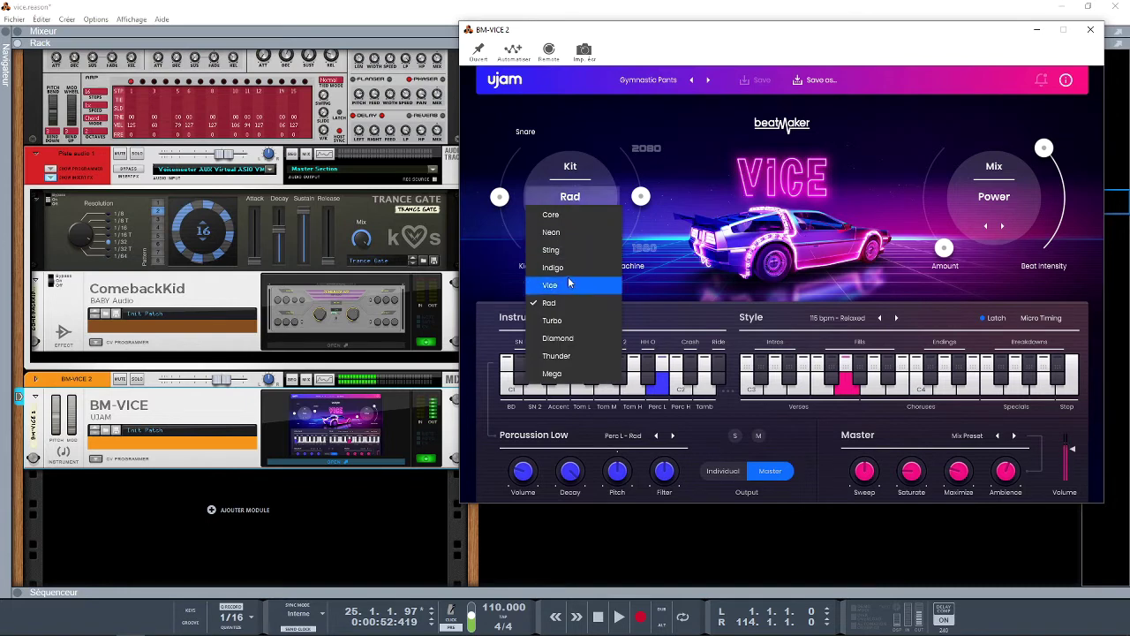
click(566, 332)
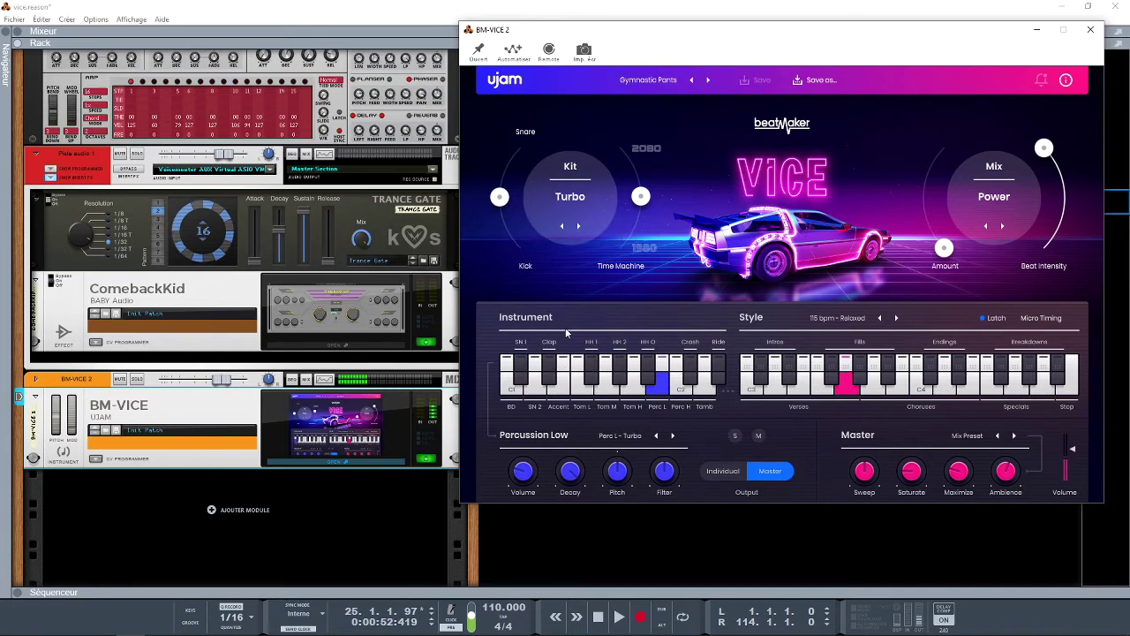
Audition the Diamond, Thunder and Mega kits over the latched pattern, keep Mega, and turn Latch off.
click(572, 198)
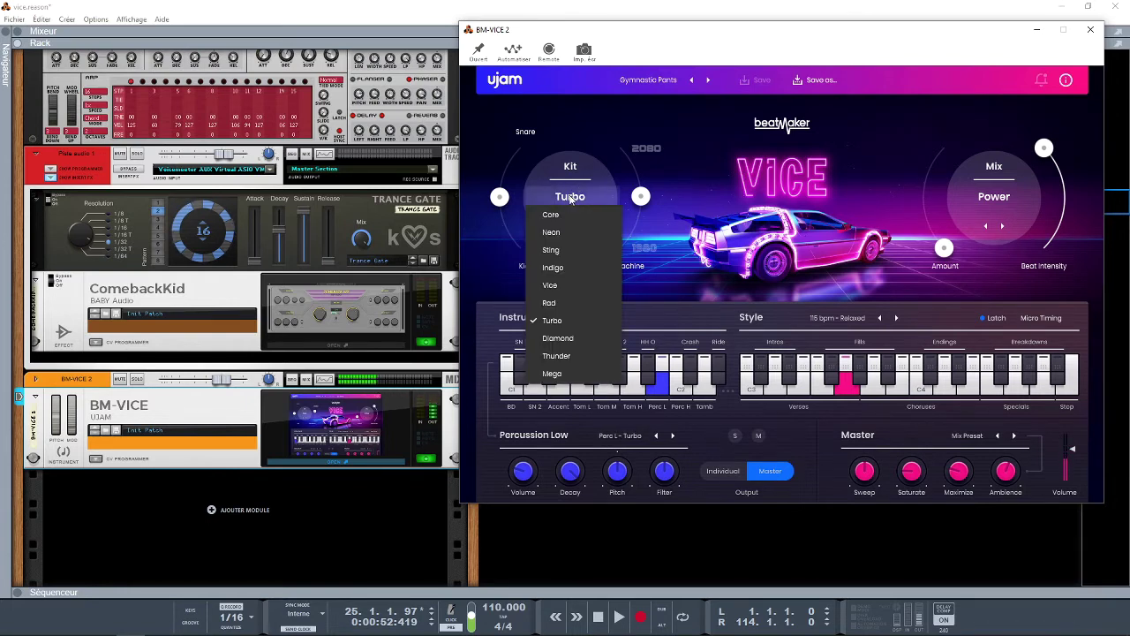
click(567, 338)
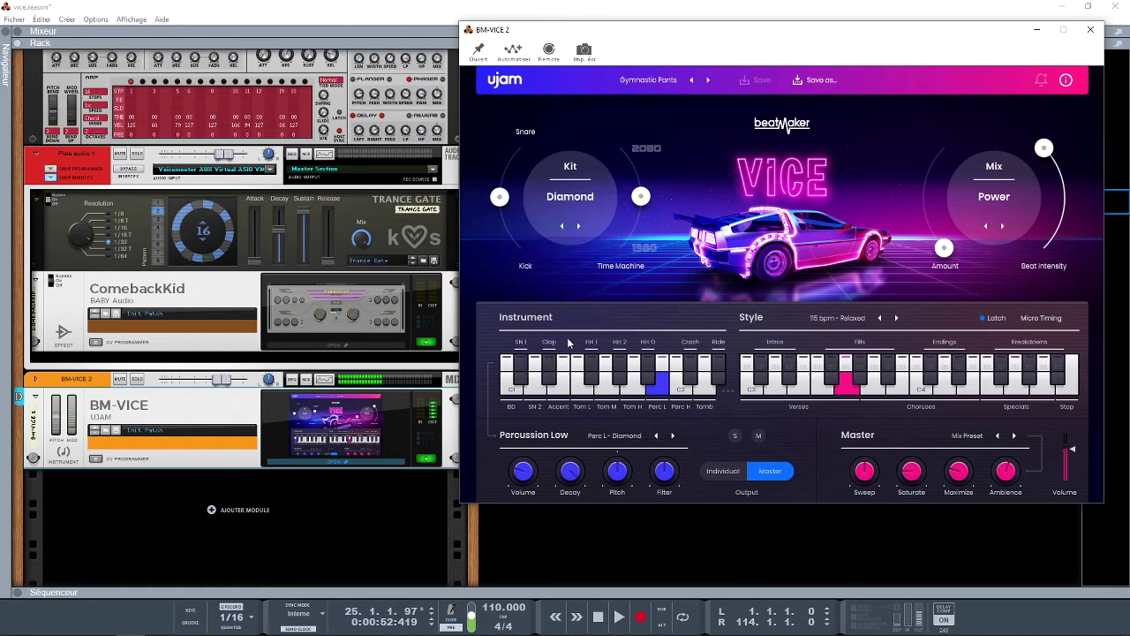
click(572, 204)
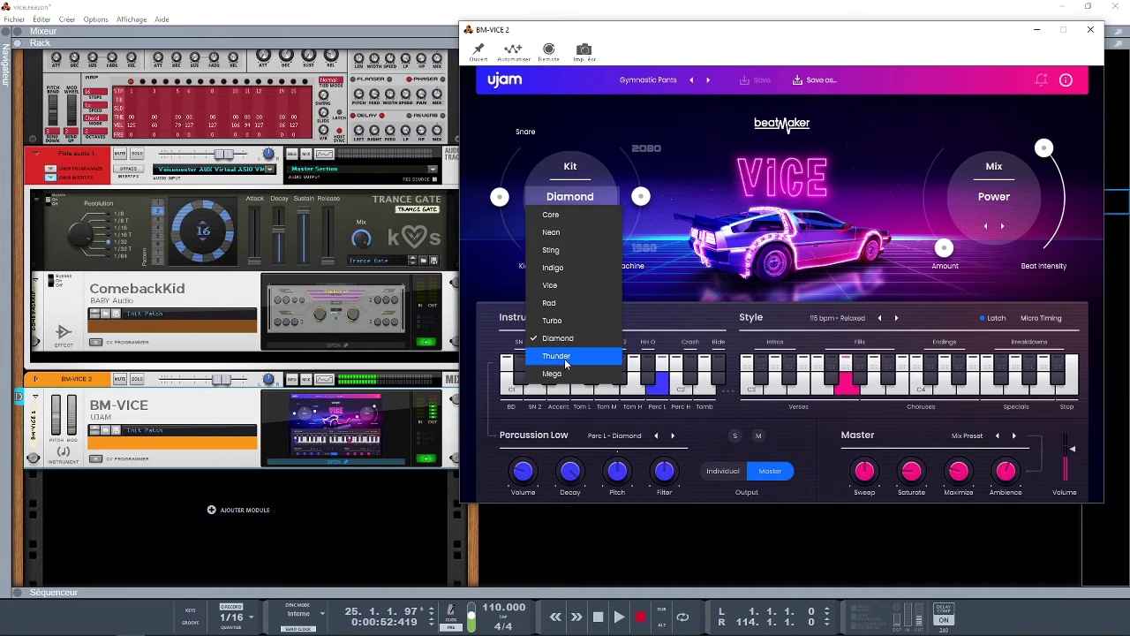
click(566, 356)
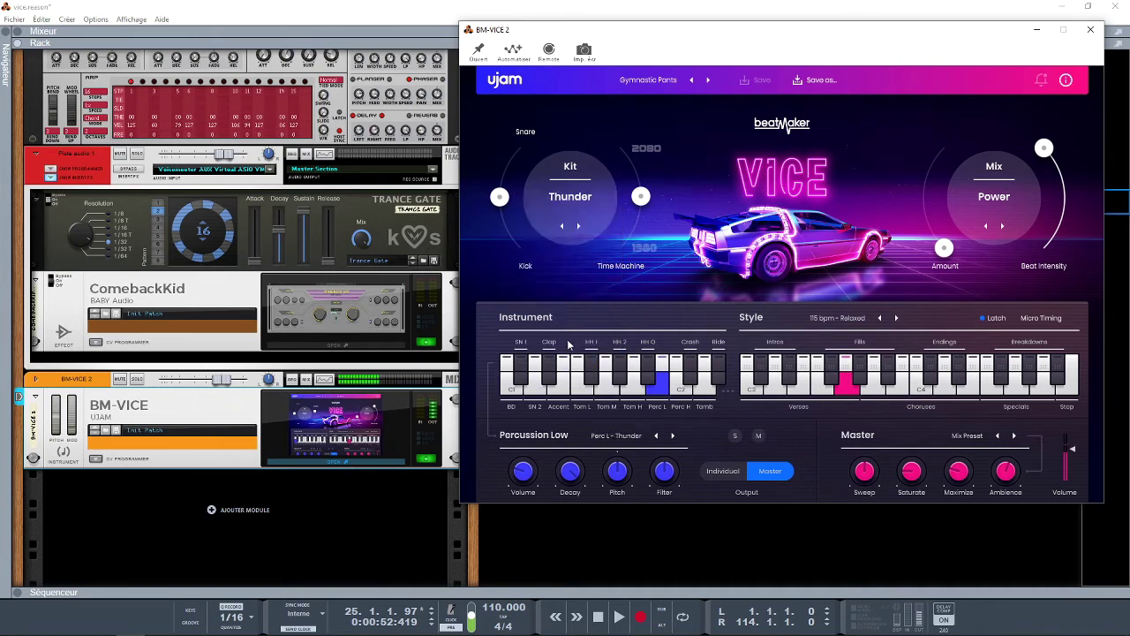
click(582, 198)
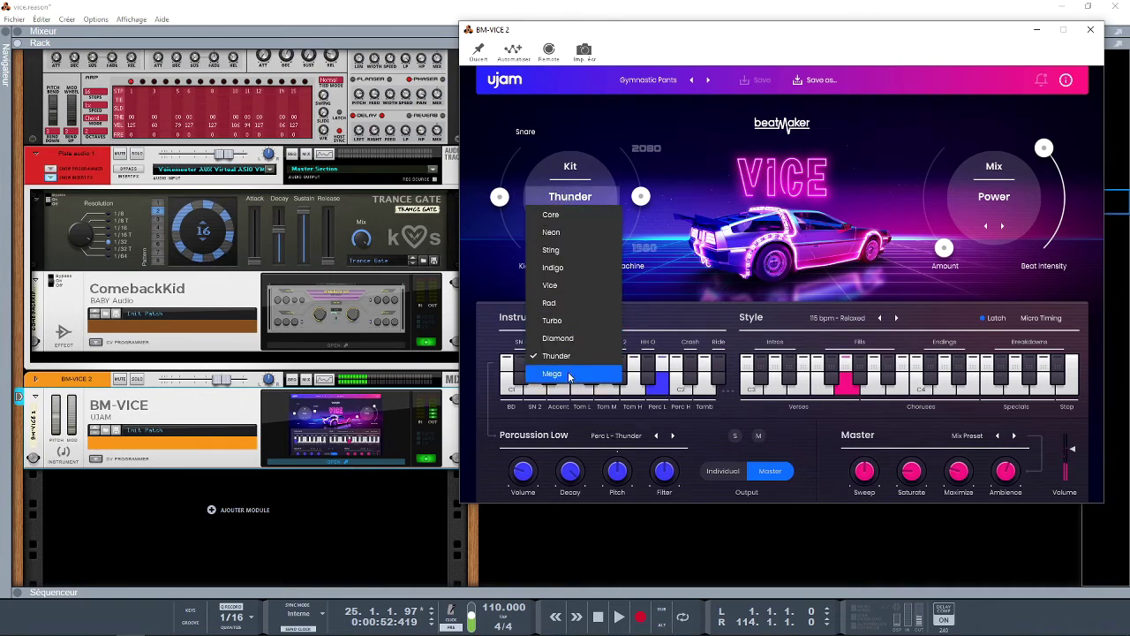
click(569, 375)
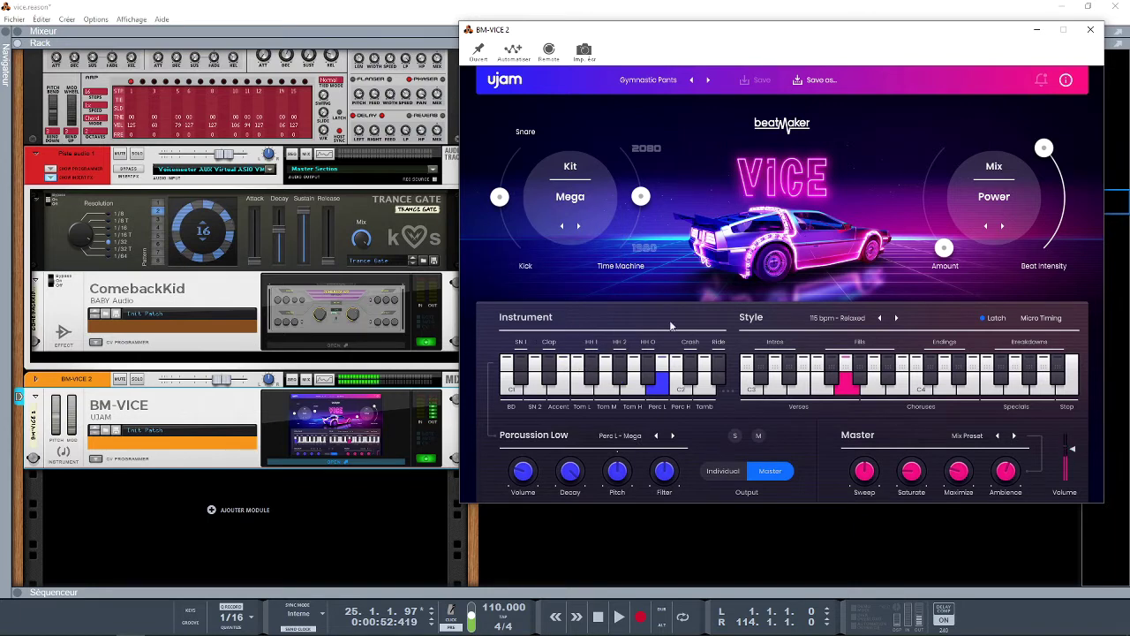
click(931, 369)
click(982, 318)
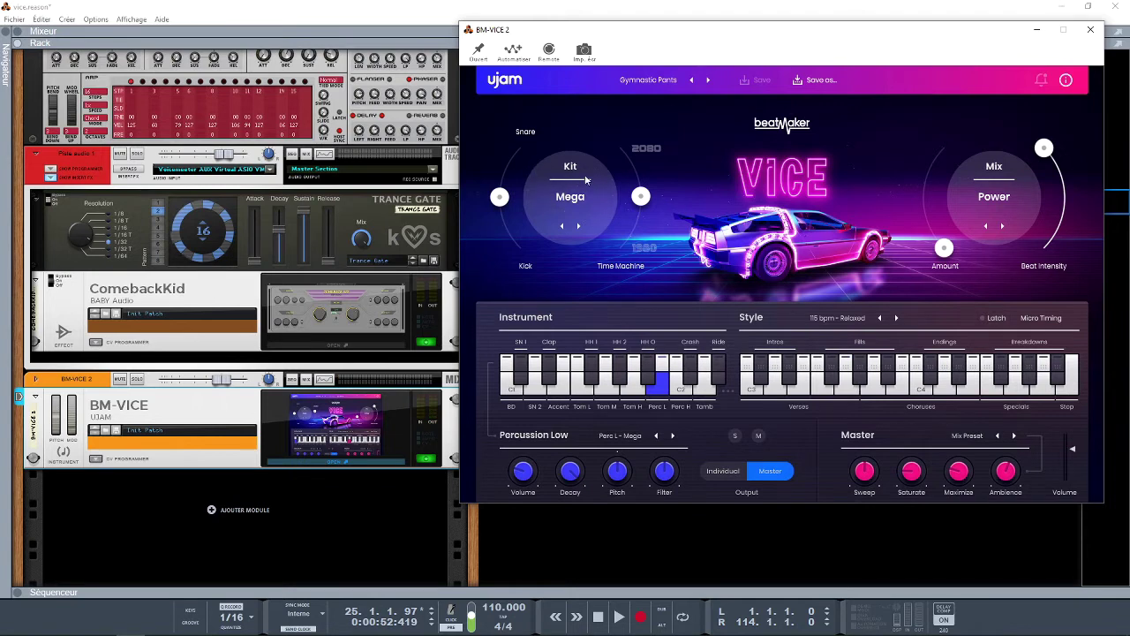
Sweep the Mega kit's balance between Snare and Kick, including over a latched verse pattern, and turn Latch off.
drag(500, 199, 542, 105)
drag(543, 106, 495, 281)
click(845, 378)
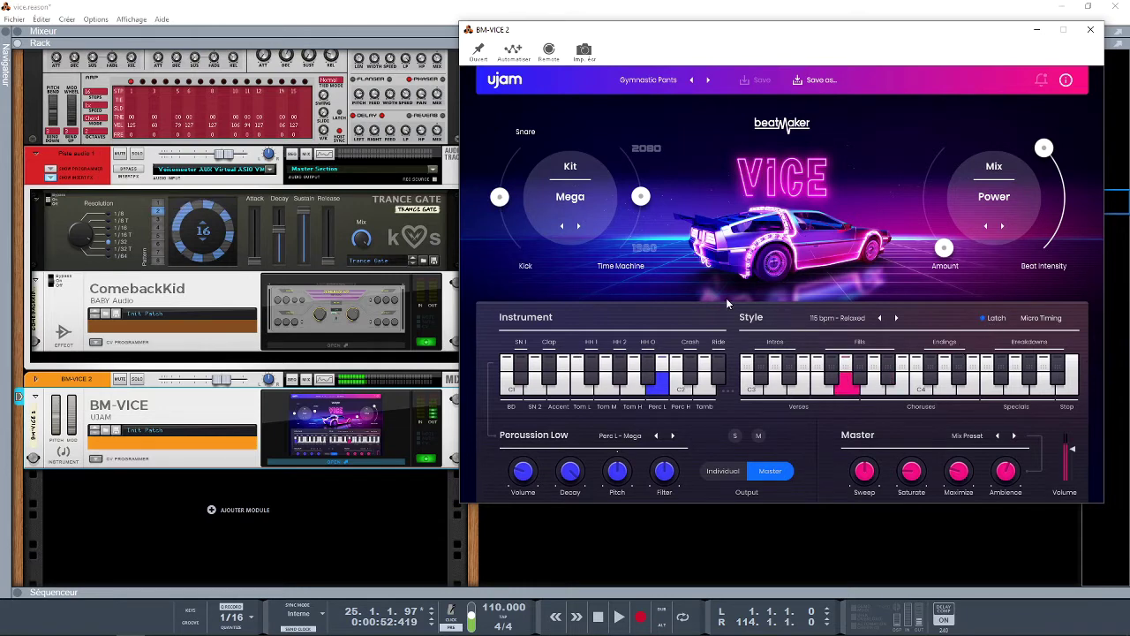
drag(499, 198, 520, 148)
drag(519, 148, 520, 247)
click(983, 317)
Sweep the Time Machine control to -20 %, -100 % and back to centre, including over a latched verse pattern, and turn Latch off.
mouse_move(647, 194)
mouse_down()
mouse_move(631, 242)
mouse_move(654, 163)
mouse_move(662, 217)
mouse_move(642, 275)
mouse_move(645, 260)
mouse_move(655, 265)
mouse_move(662, 192)
mouse_move(657, 95)
mouse_move(658, 214)
mouse_up()
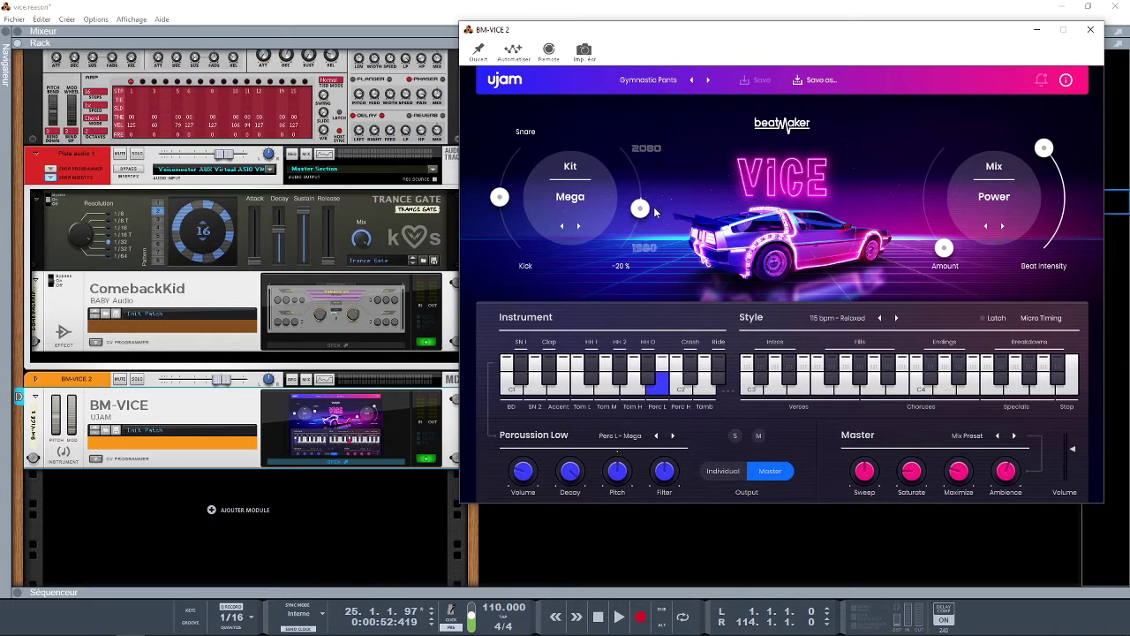
click(994, 318)
click(845, 381)
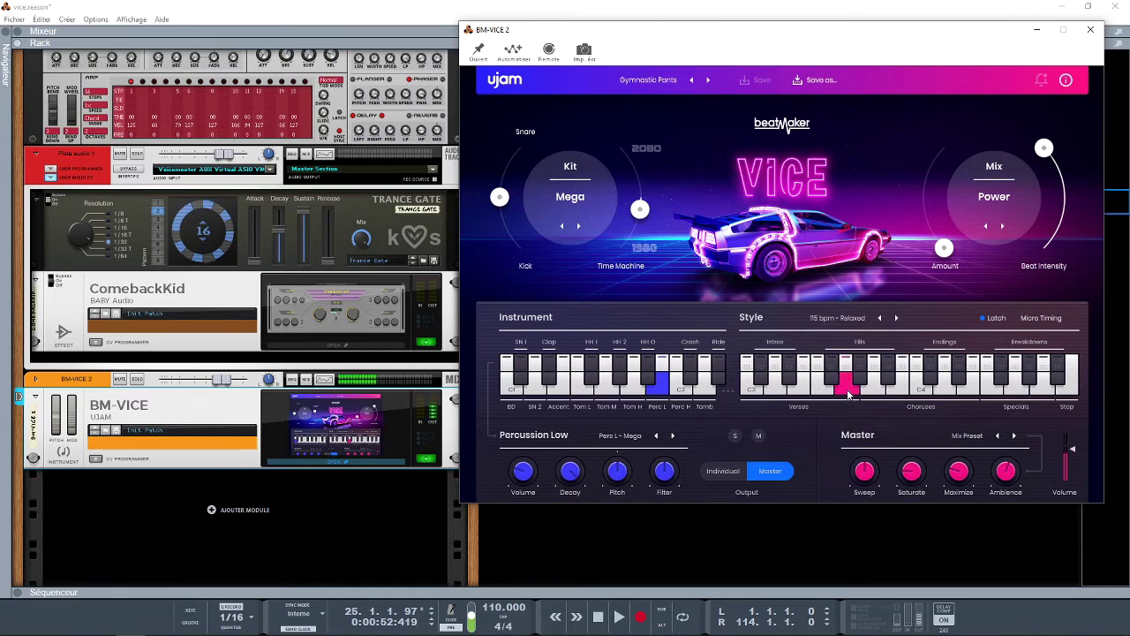
drag(647, 209, 620, 286)
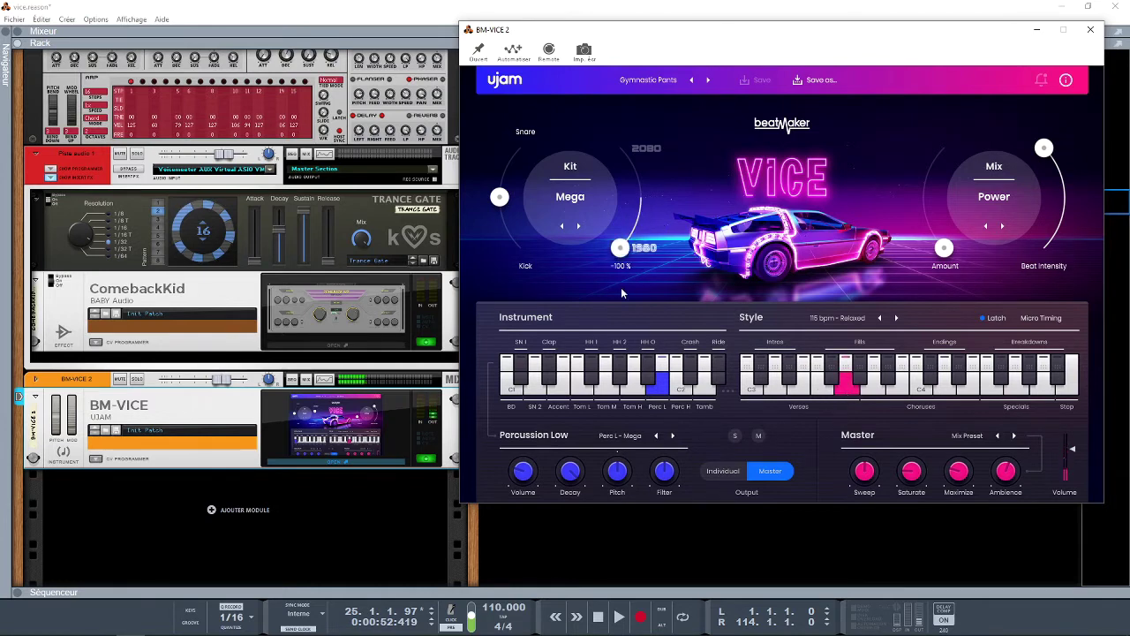
drag(619, 282, 662, 221)
click(845, 388)
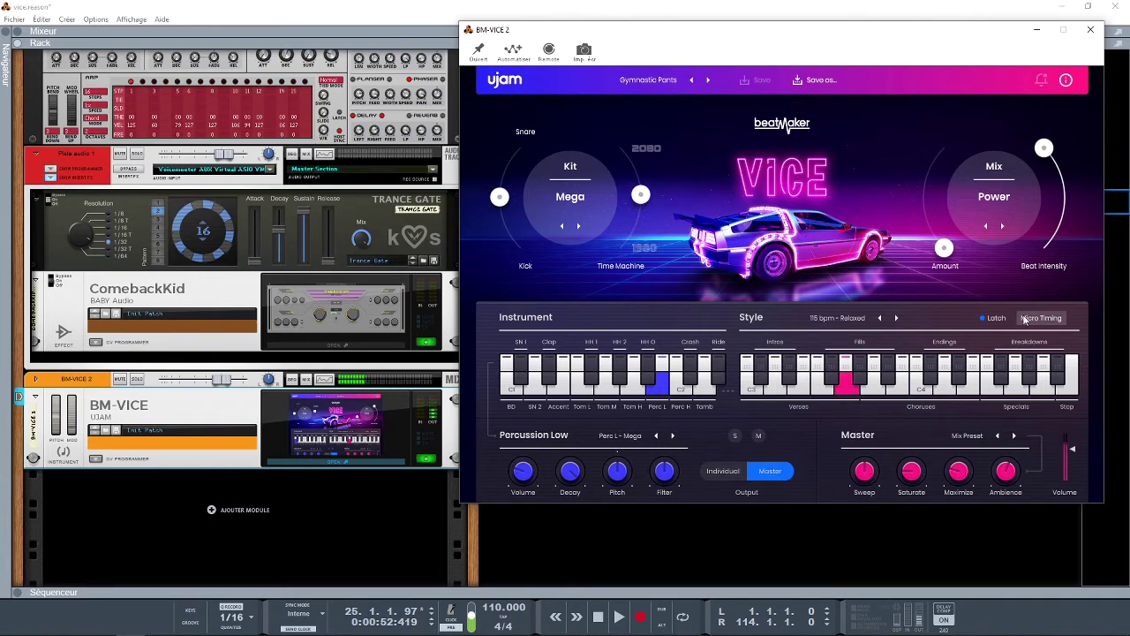
click(992, 319)
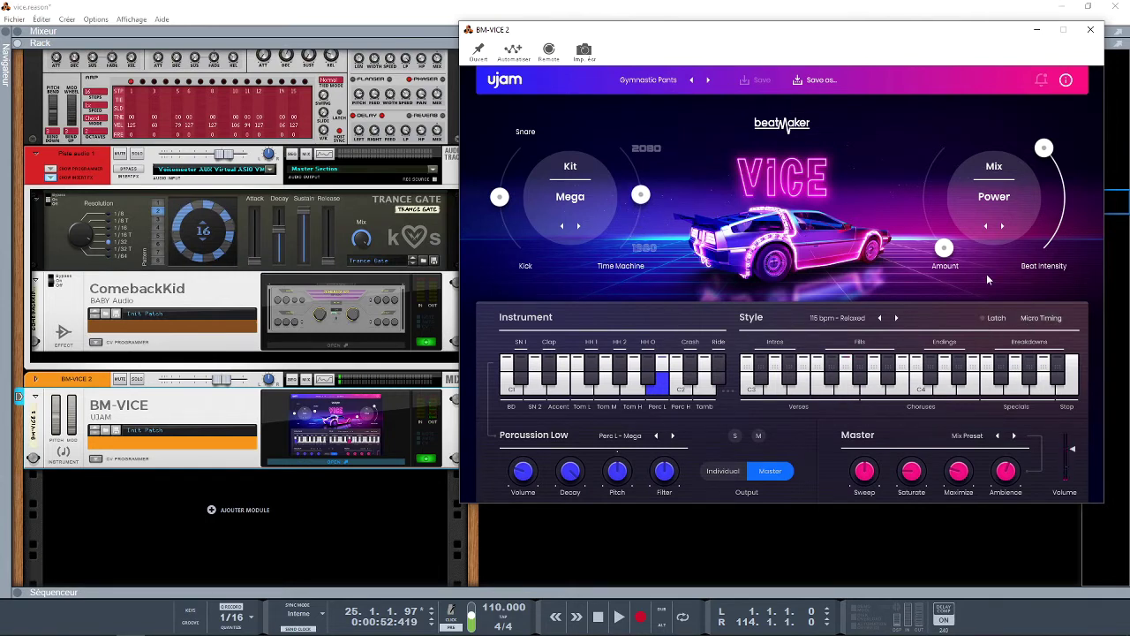
Review the available Mix modes, keep Power, and raise its Amount to 98.3 over the latched verse pattern.
click(994, 201)
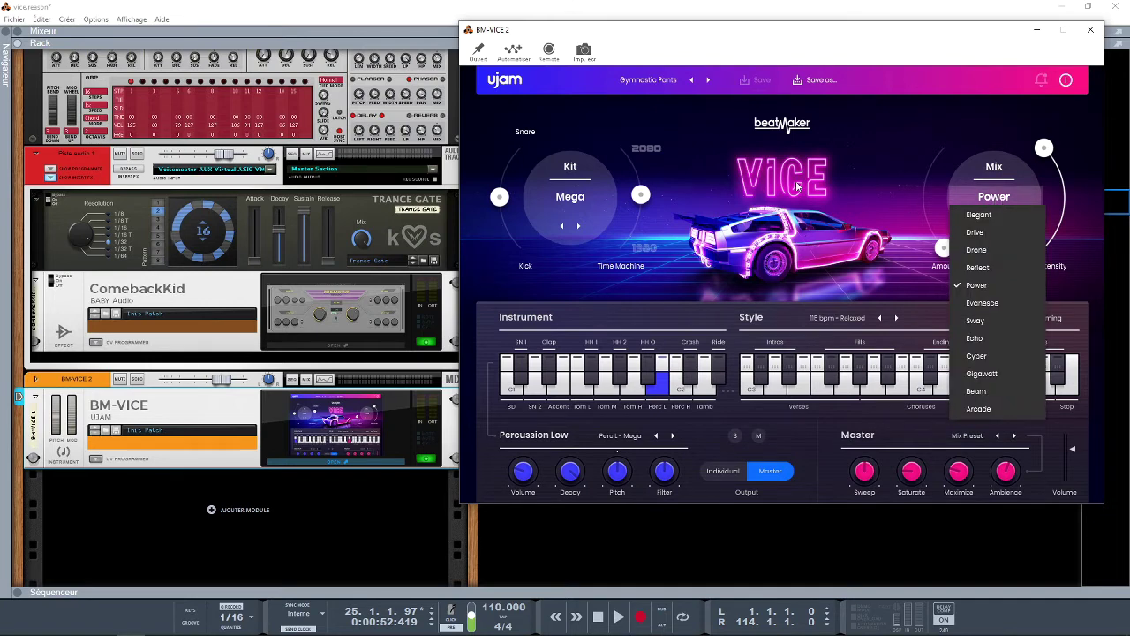
click(890, 268)
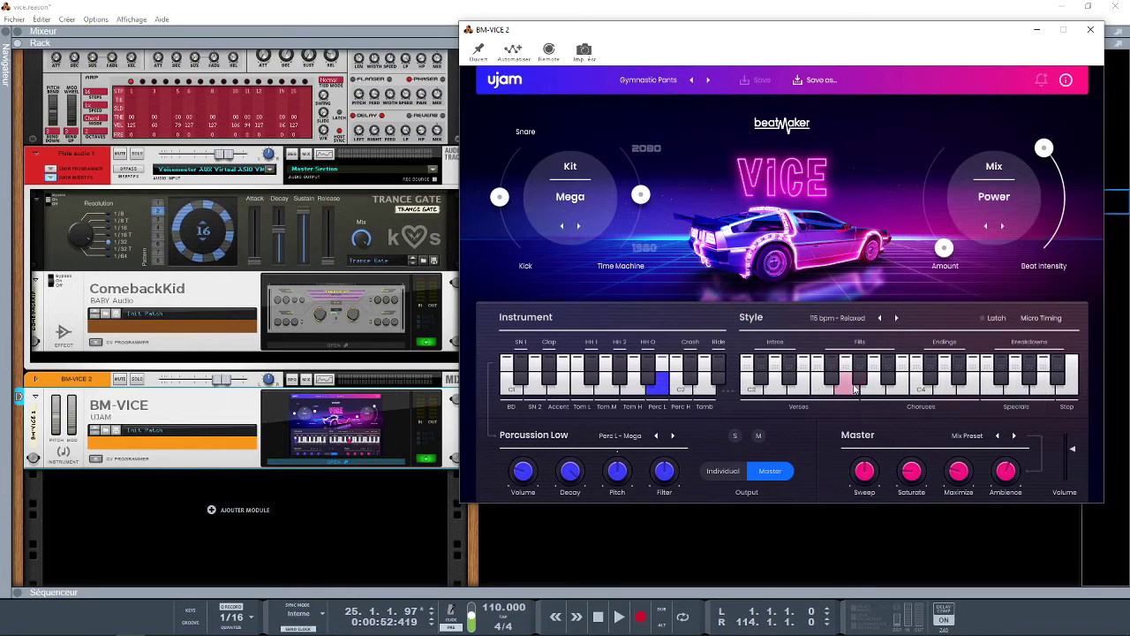
click(983, 323)
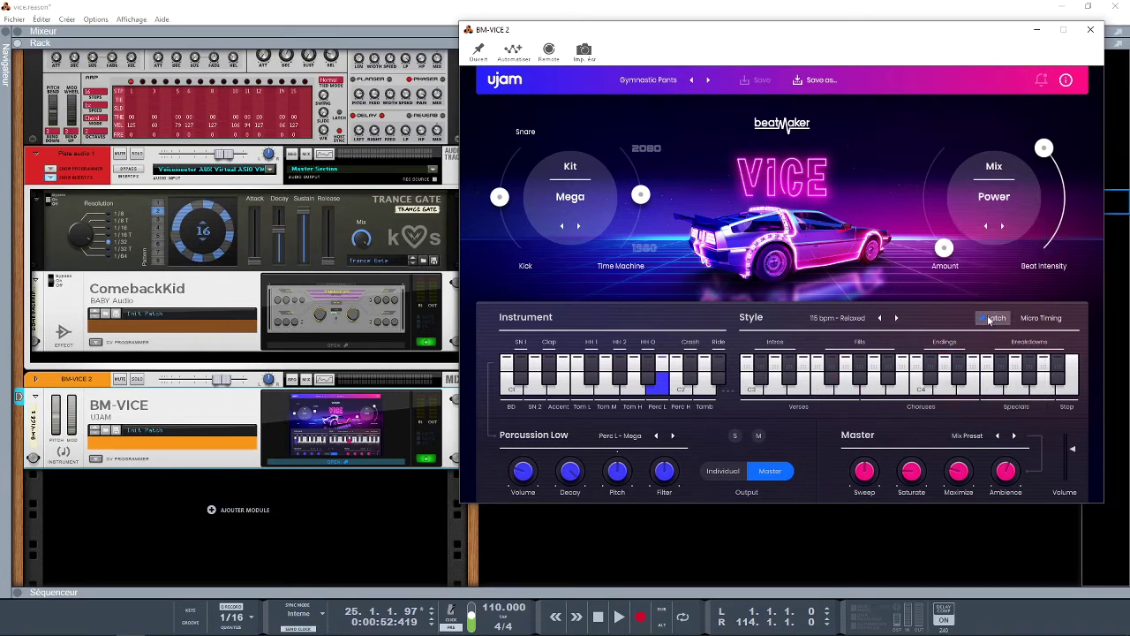
click(841, 386)
drag(945, 247, 958, 104)
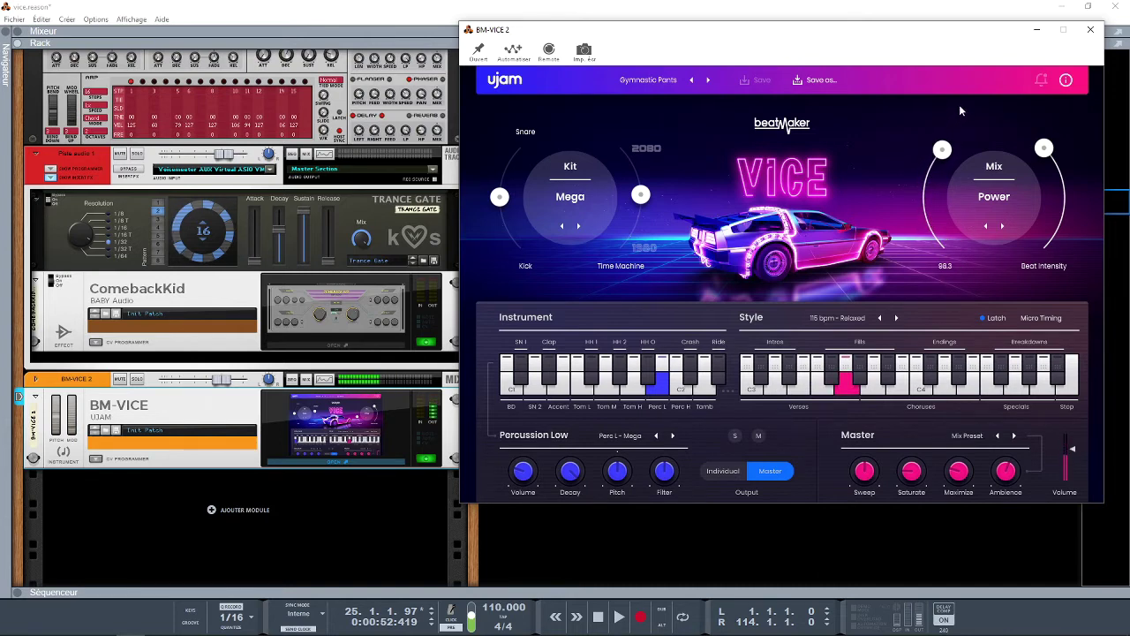
Audition the other Mix modes over the latched verse pattern, keep Evanesce, and return its Amount to the minimum.
click(1002, 226)
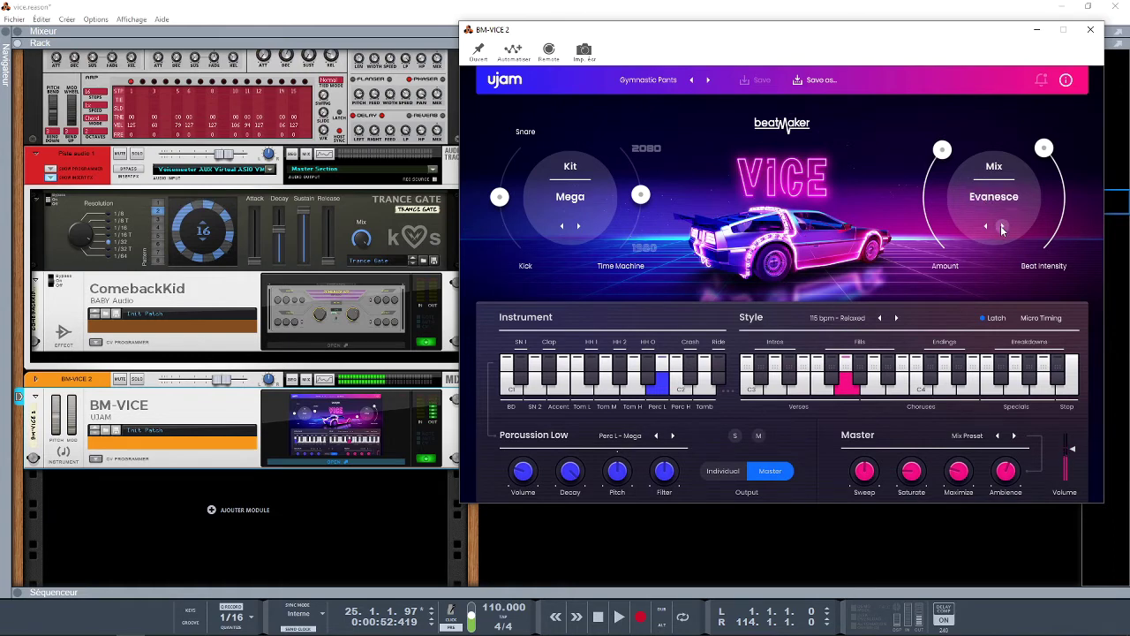
click(1002, 227)
click(1002, 227)
click(1002, 227)
click(1003, 228)
click(1003, 228)
click(1003, 228)
drag(942, 149, 943, 256)
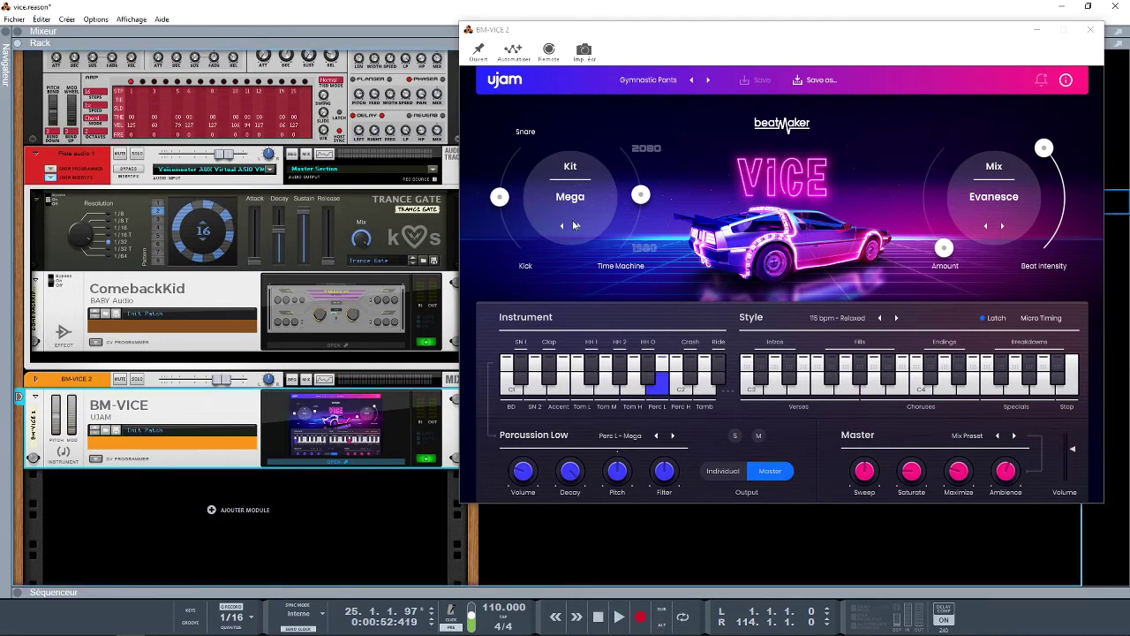
Try the snare keys of the Instrument keyboard, leave Snare 2 selected, and unfold the sequencer below the rack.
click(521, 383)
click(524, 379)
click(531, 391)
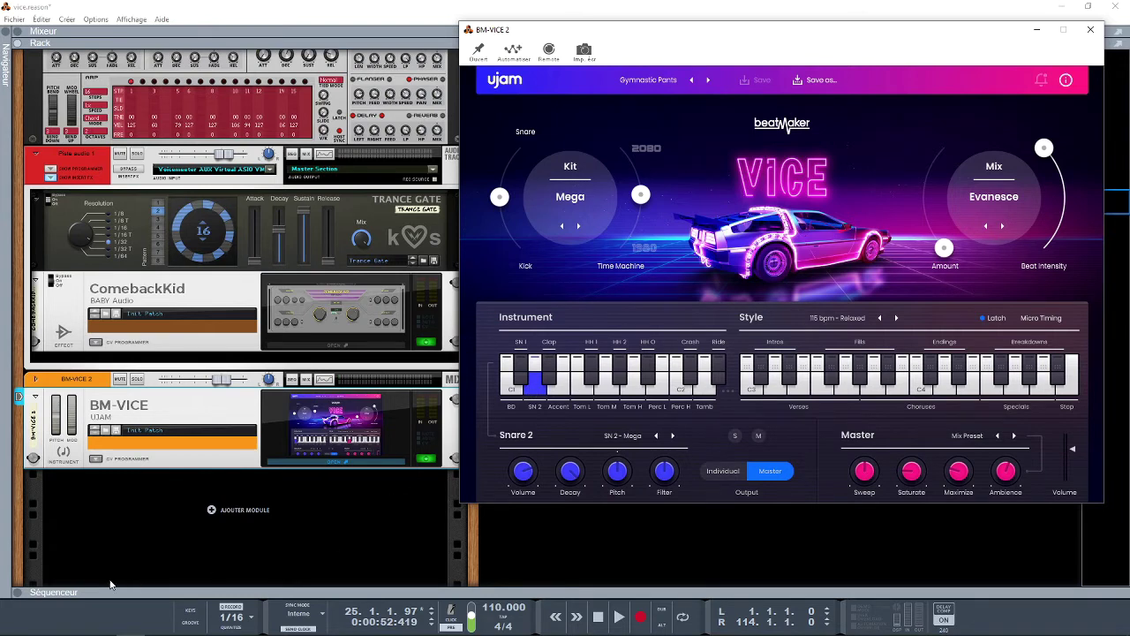
click(19, 591)
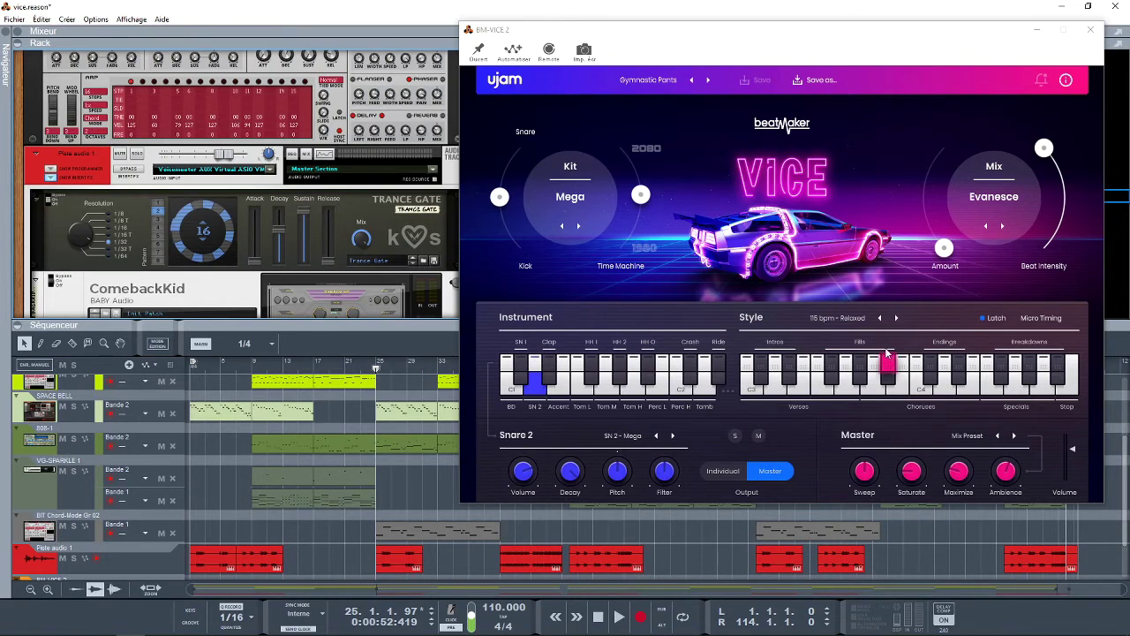
Audition the verse patterns of the Relaxed style one after another with Latch on, and turn Latch off.
click(746, 388)
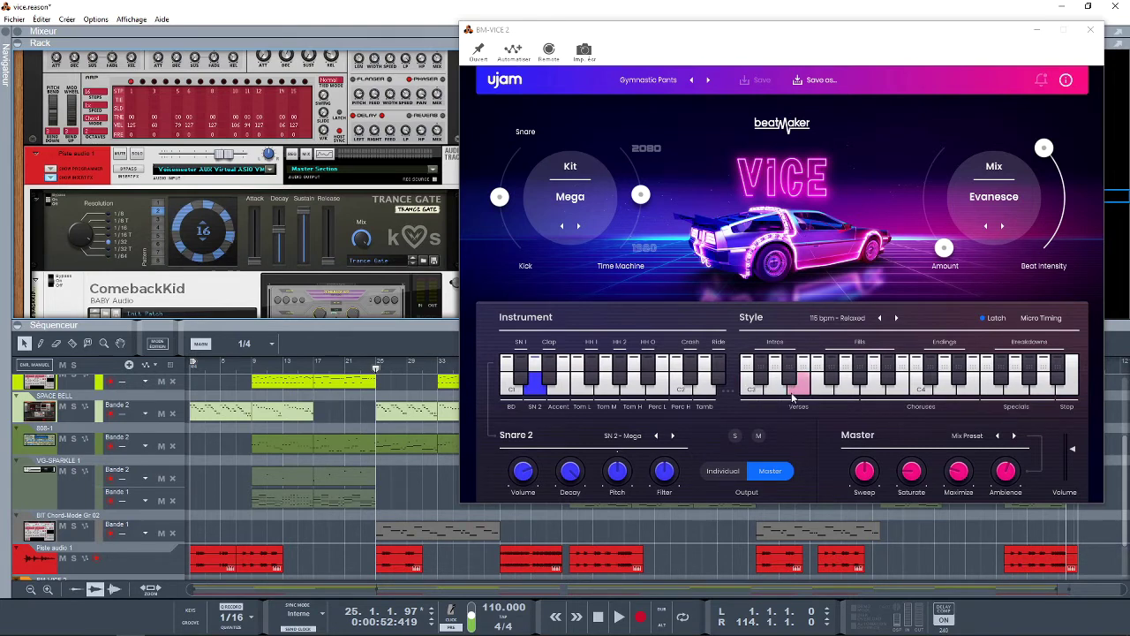
click(839, 400)
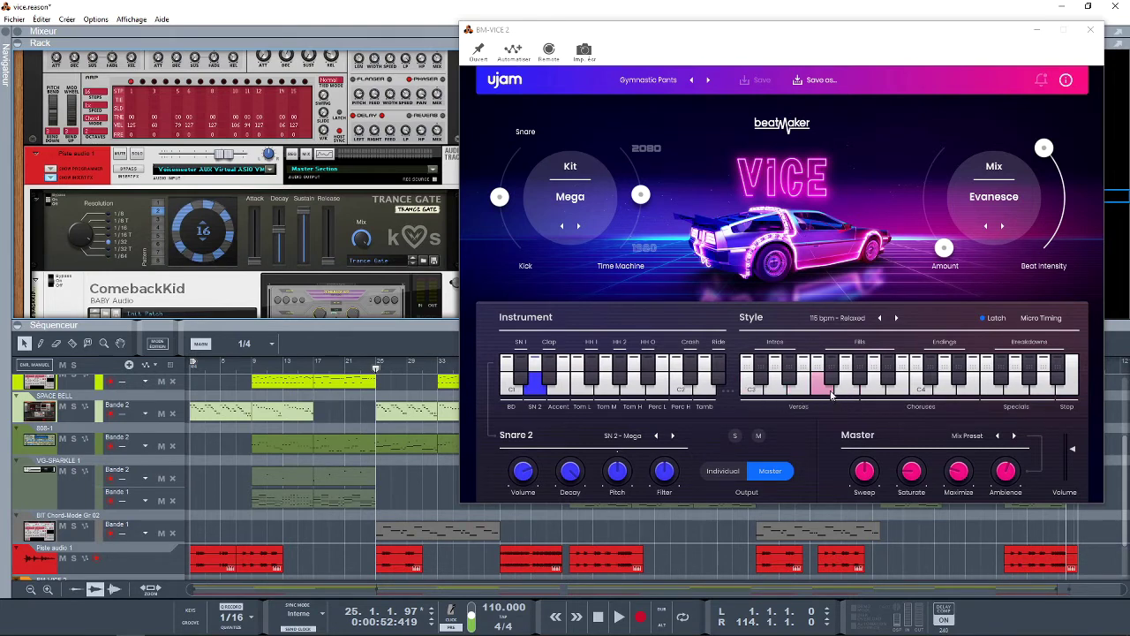
click(747, 393)
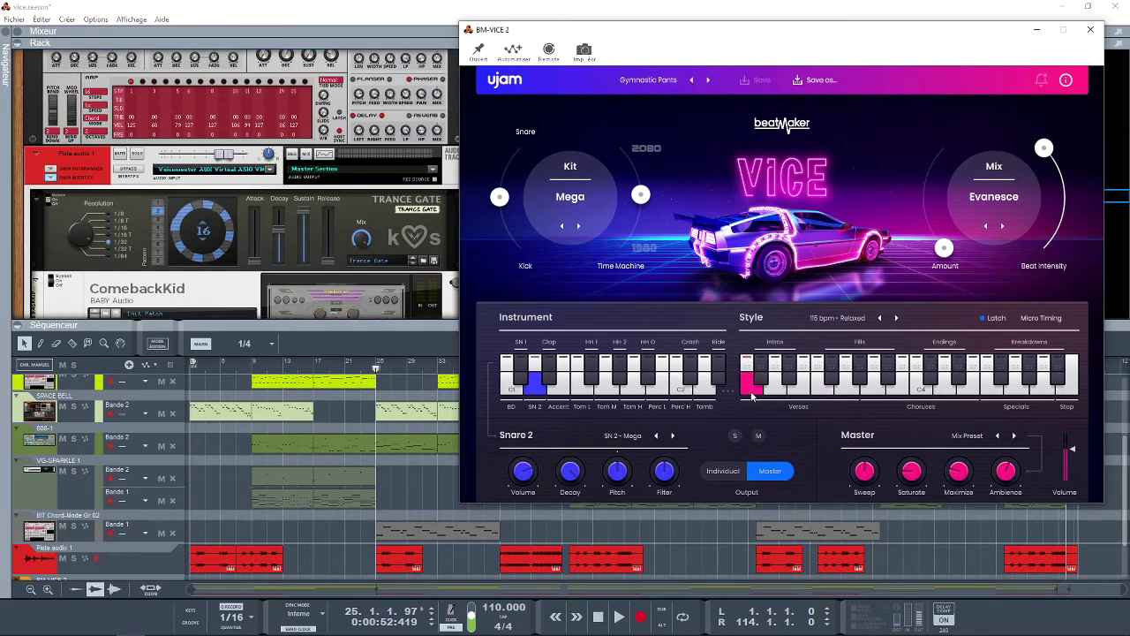
click(776, 395)
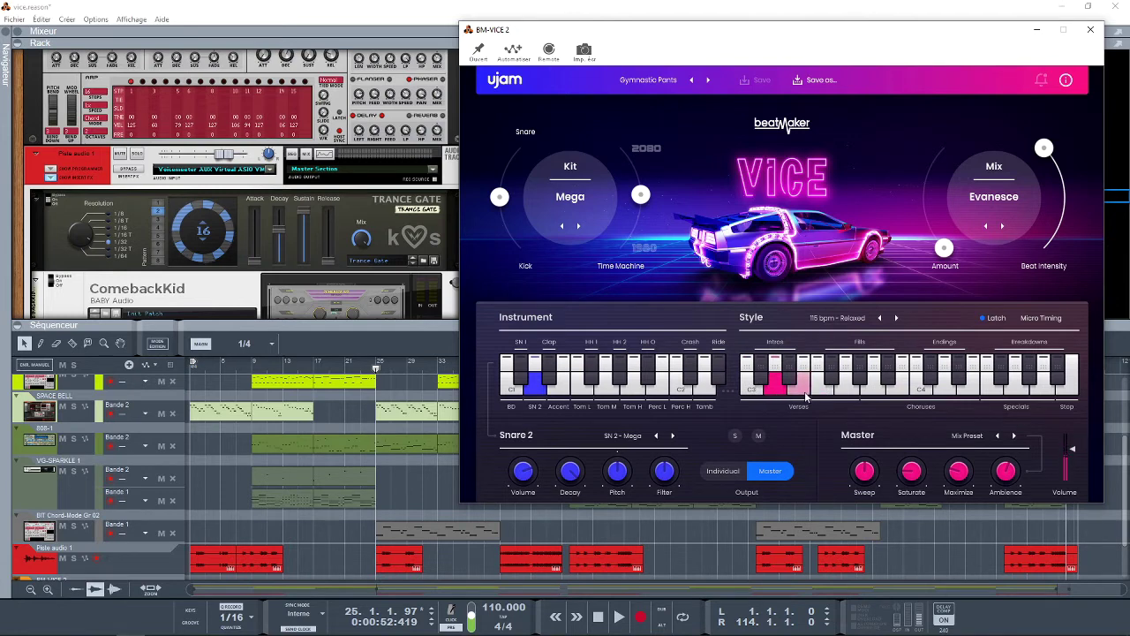
click(804, 395)
click(822, 394)
click(867, 393)
click(996, 318)
Audition the chorus patterns of the Relaxed style one after another with Latch on, and turn Latch off.
click(892, 392)
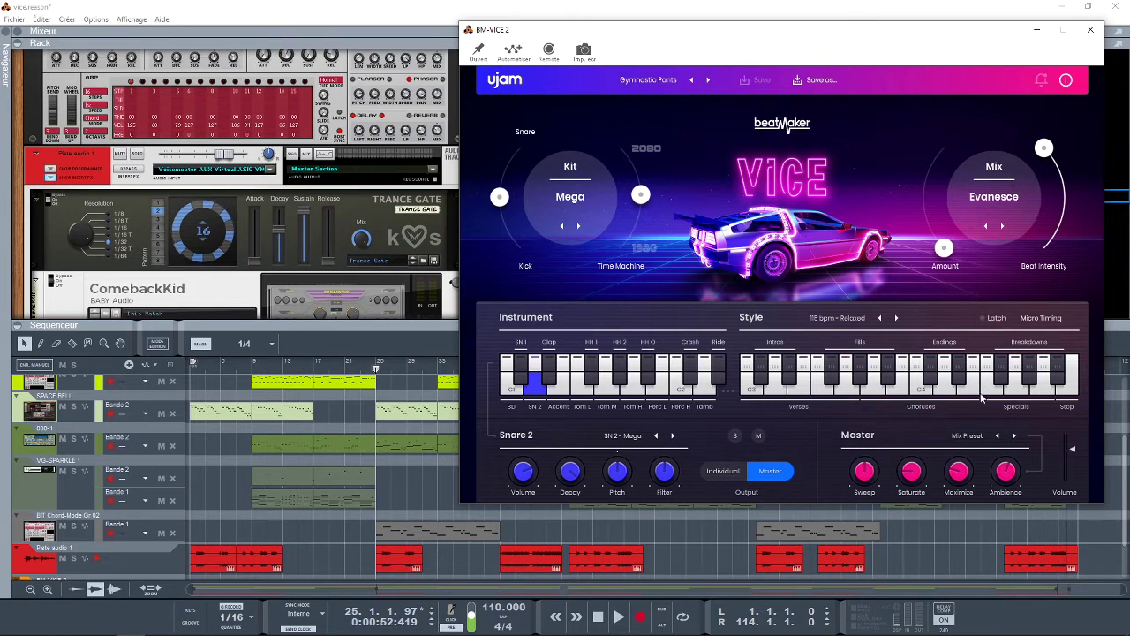
click(992, 317)
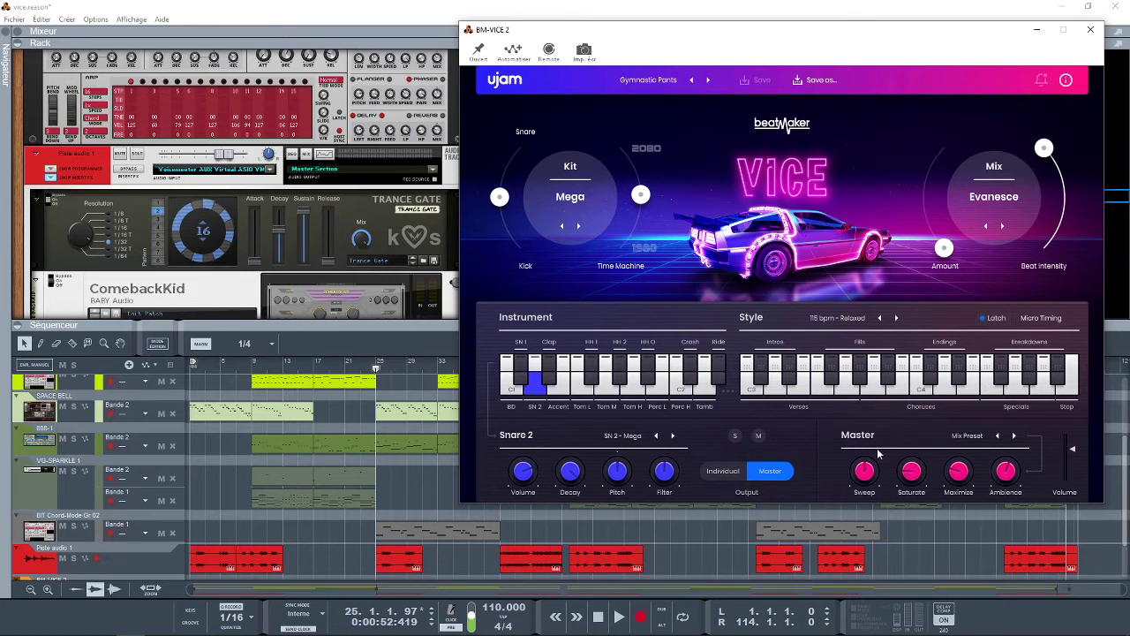
click(853, 391)
click(876, 394)
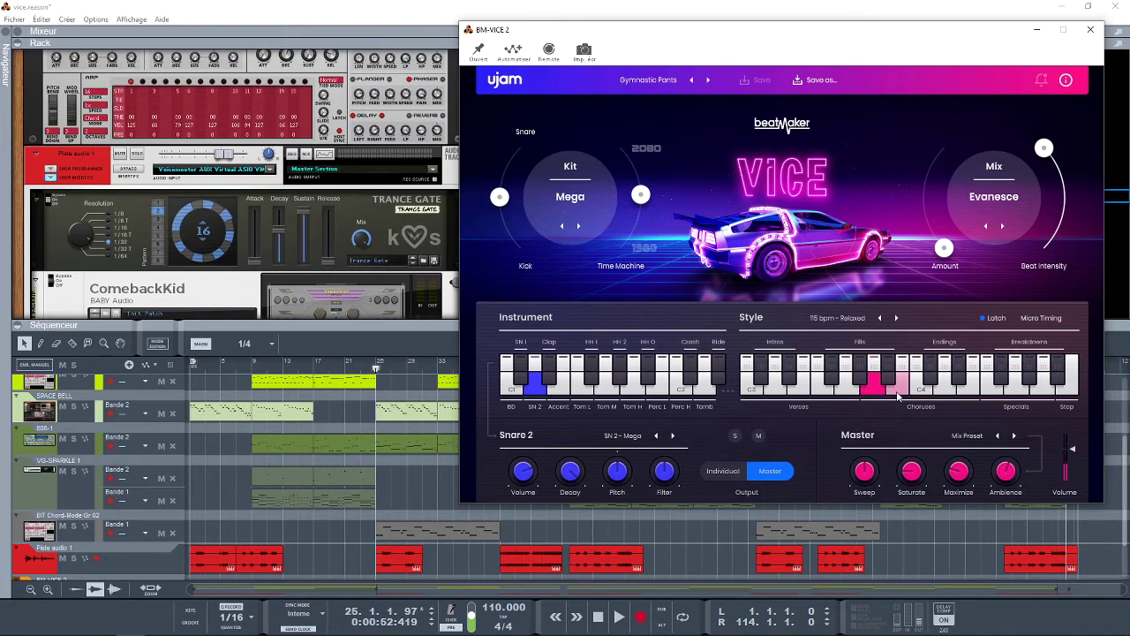
click(898, 394)
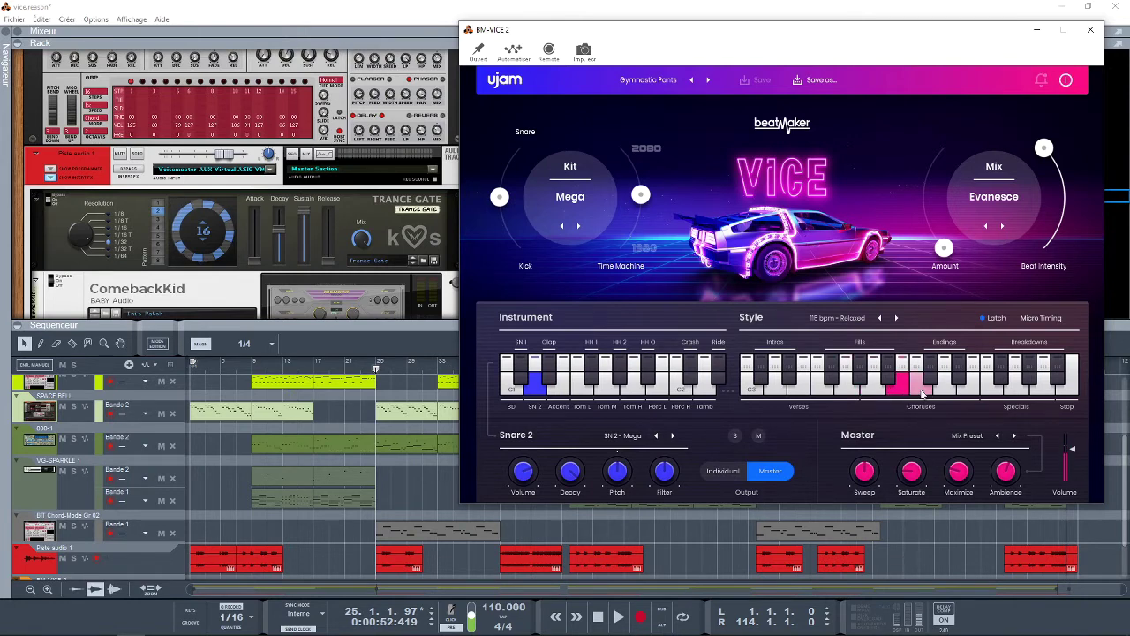
click(943, 394)
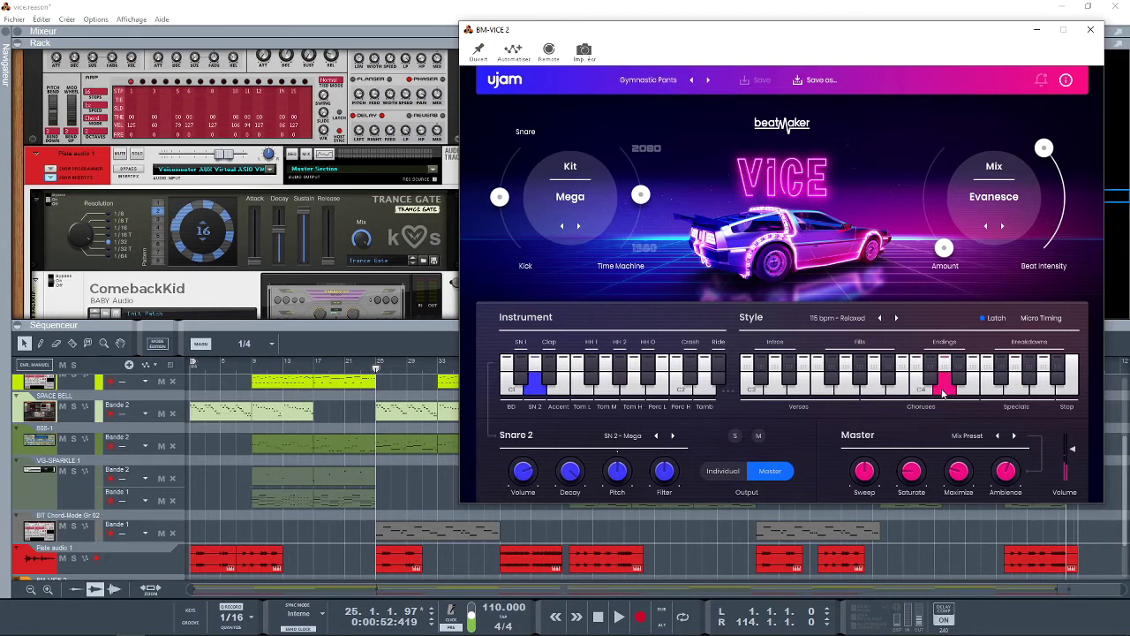
click(966, 394)
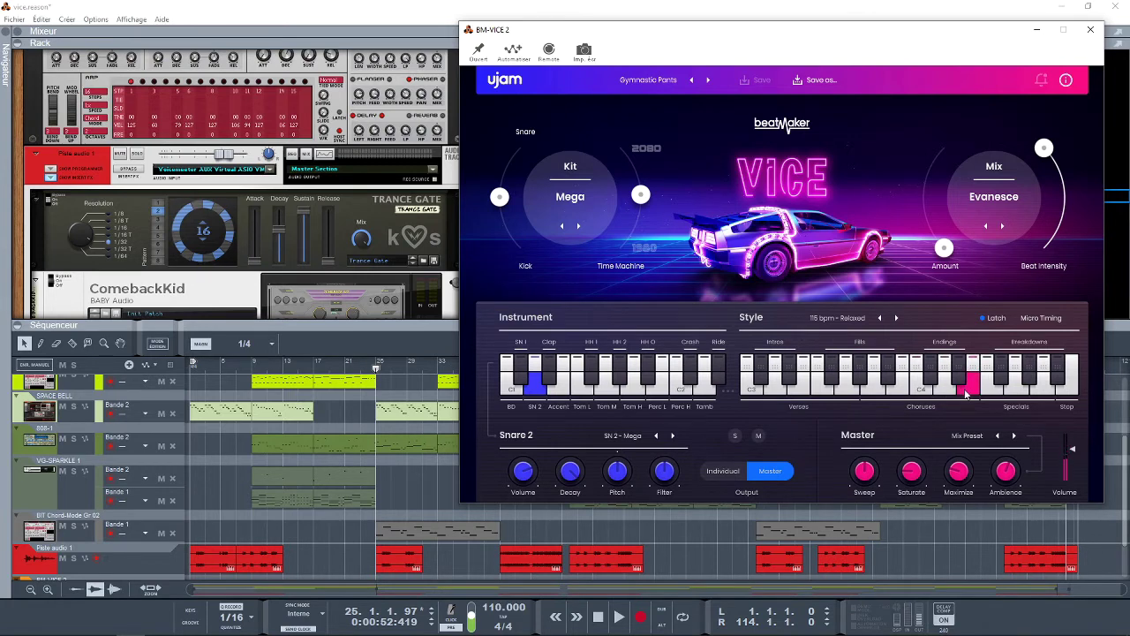
click(992, 318)
Audition the three special patterns of the Relaxed style with Latch on, turn Latch off and try the Stop key.
click(1007, 394)
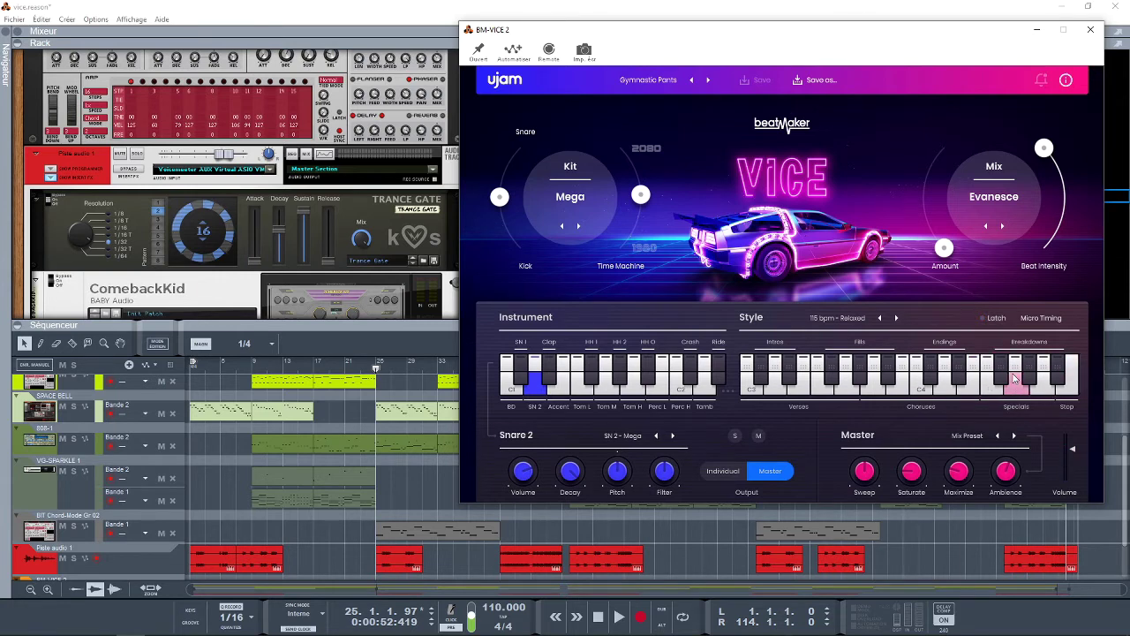
click(992, 317)
click(993, 388)
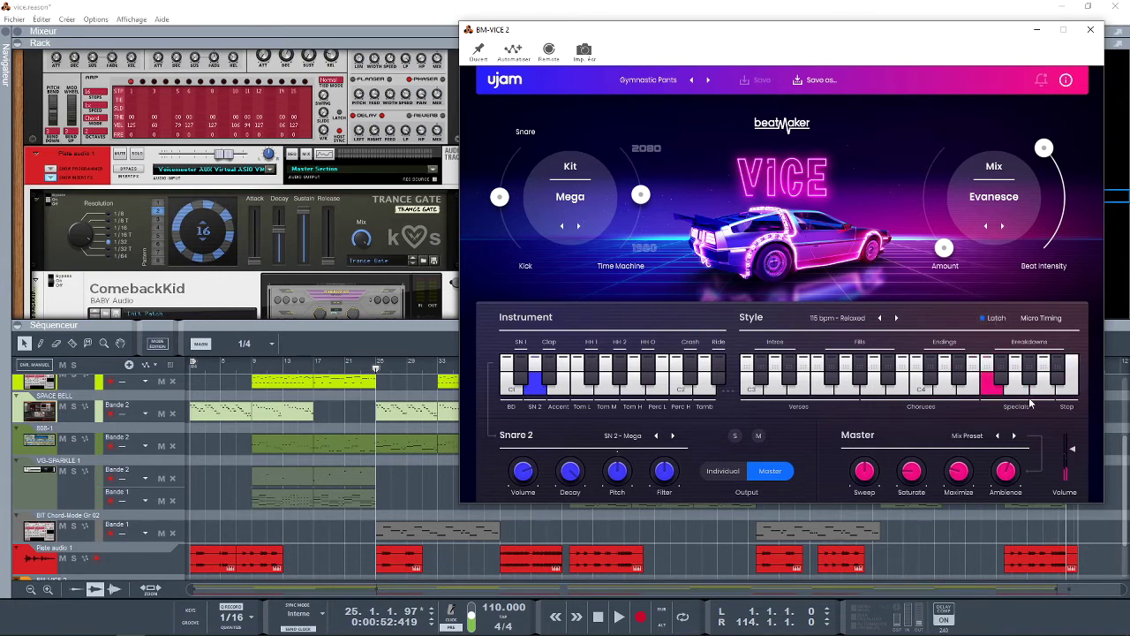
click(1019, 394)
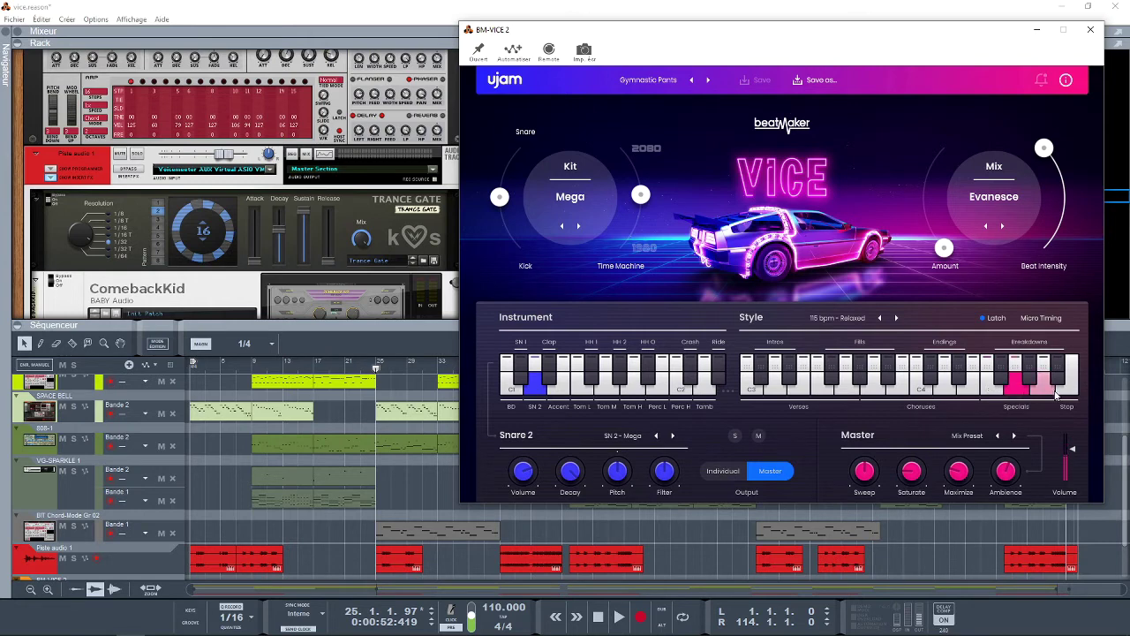
click(1044, 393)
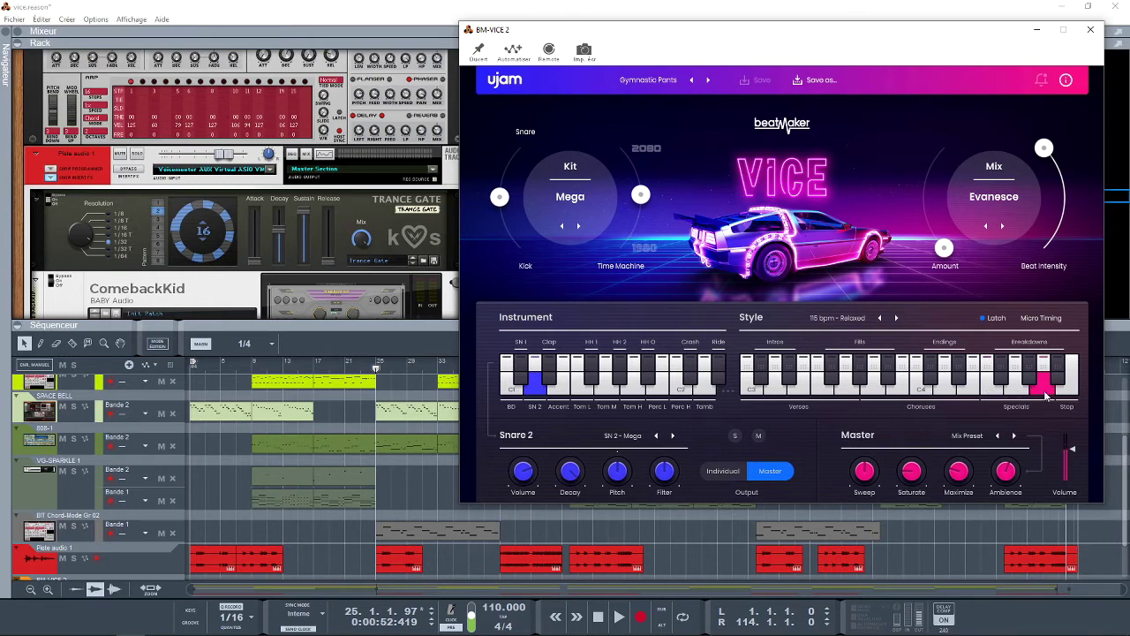
click(991, 318)
click(1072, 395)
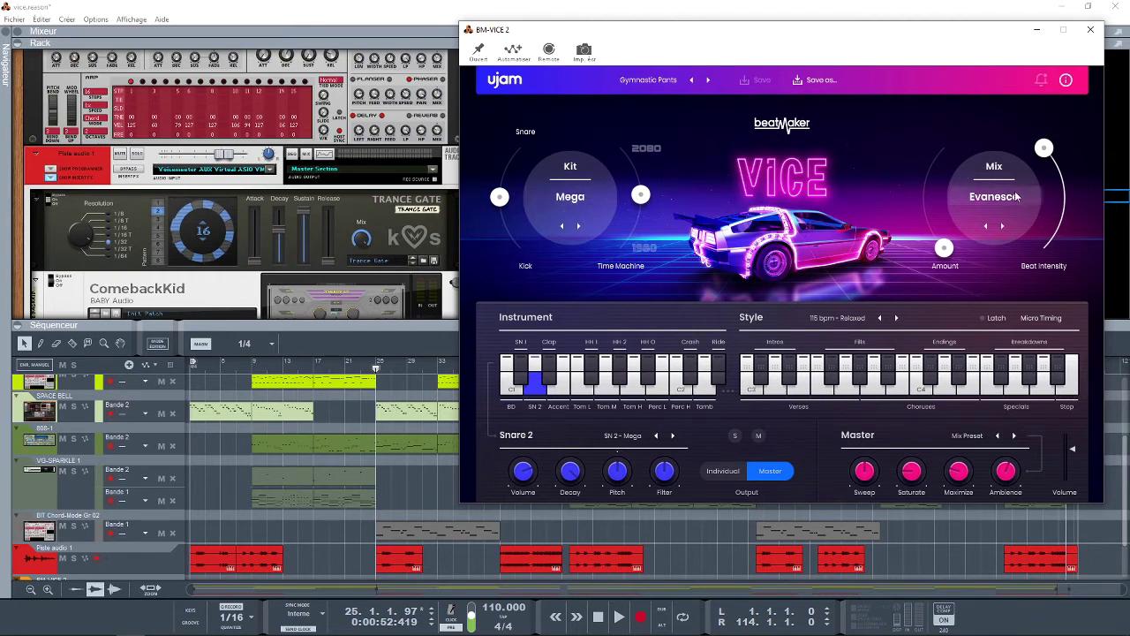
Raise the Evanesce mix Amount to about halfway and set Time Machine to 45 %.
drag(941, 249, 907, 170)
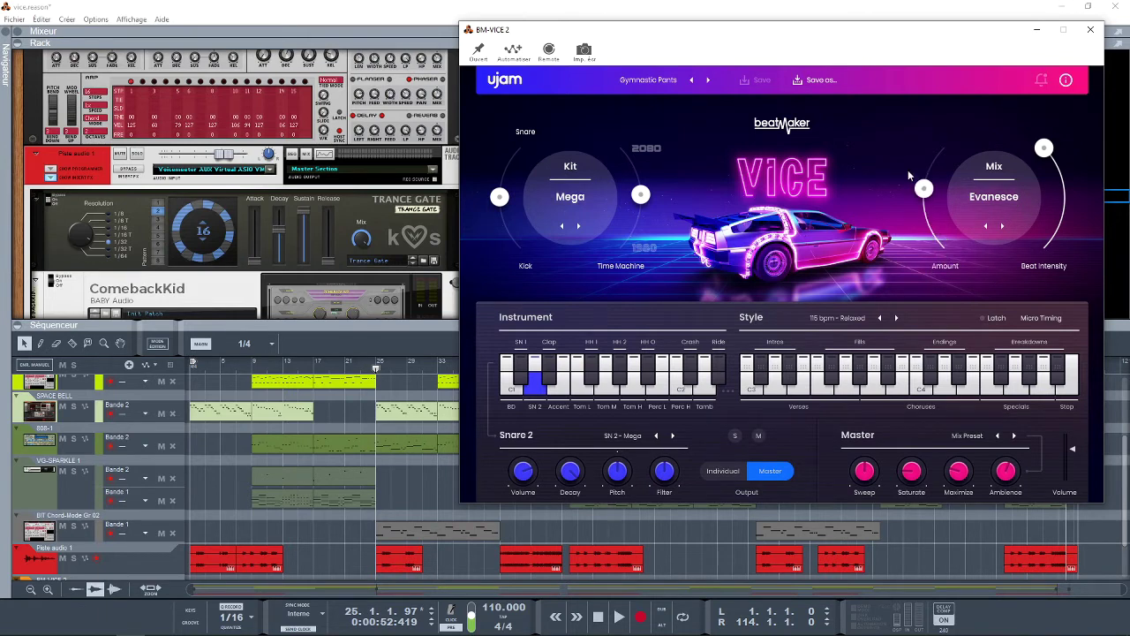
drag(640, 201, 636, 176)
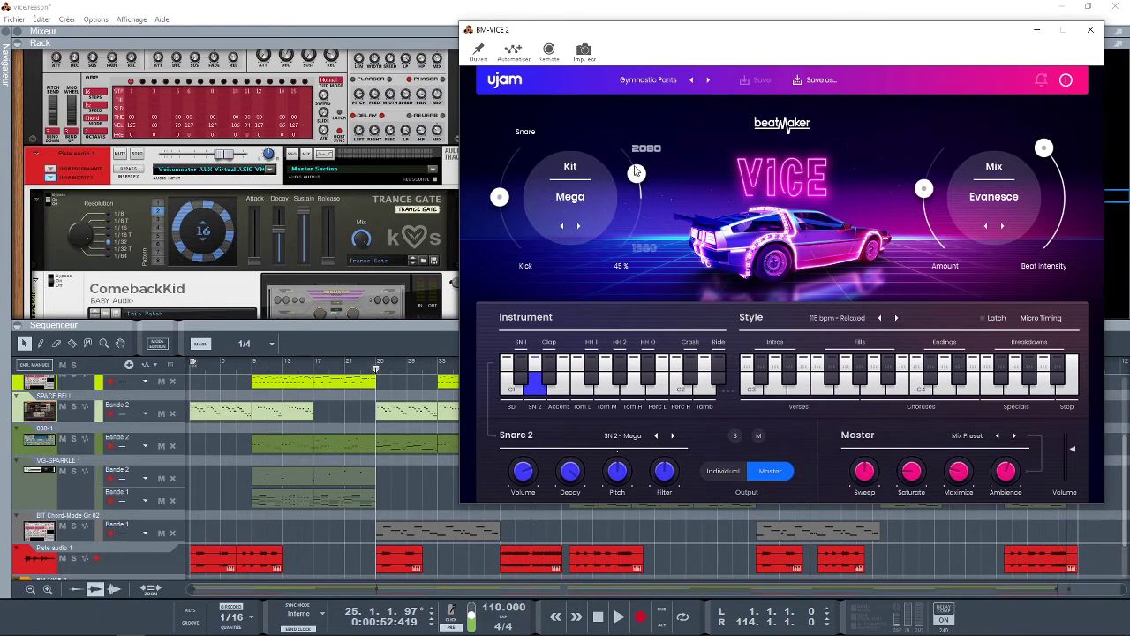
Review the list of styles, keep 115 bpm - Relaxed, turn Latch on and start its last verse pattern.
click(827, 320)
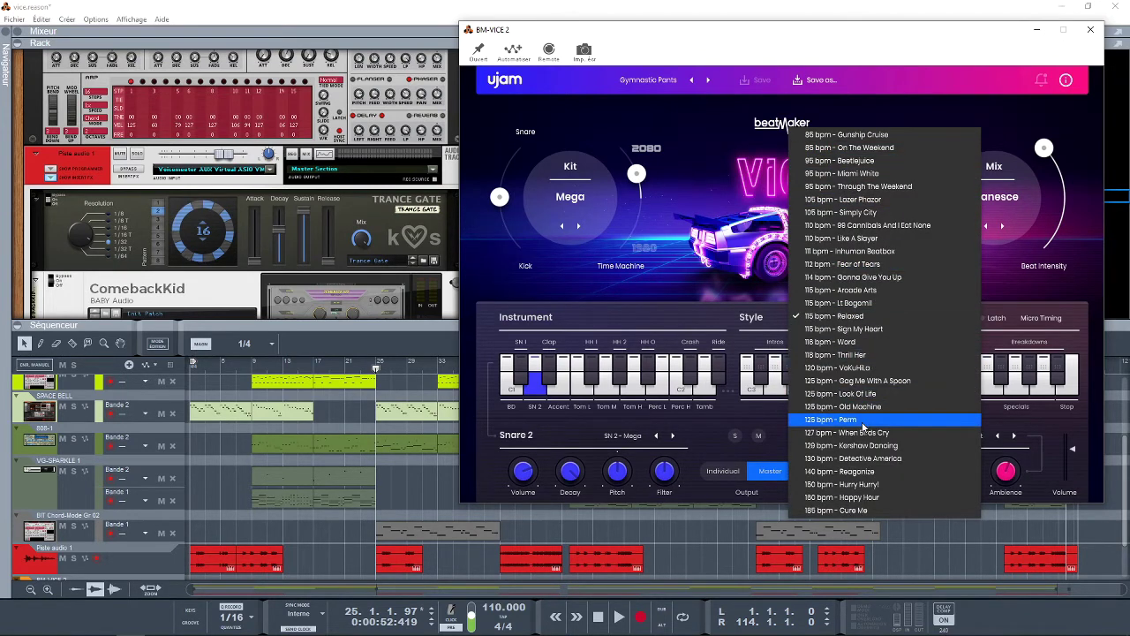
click(763, 317)
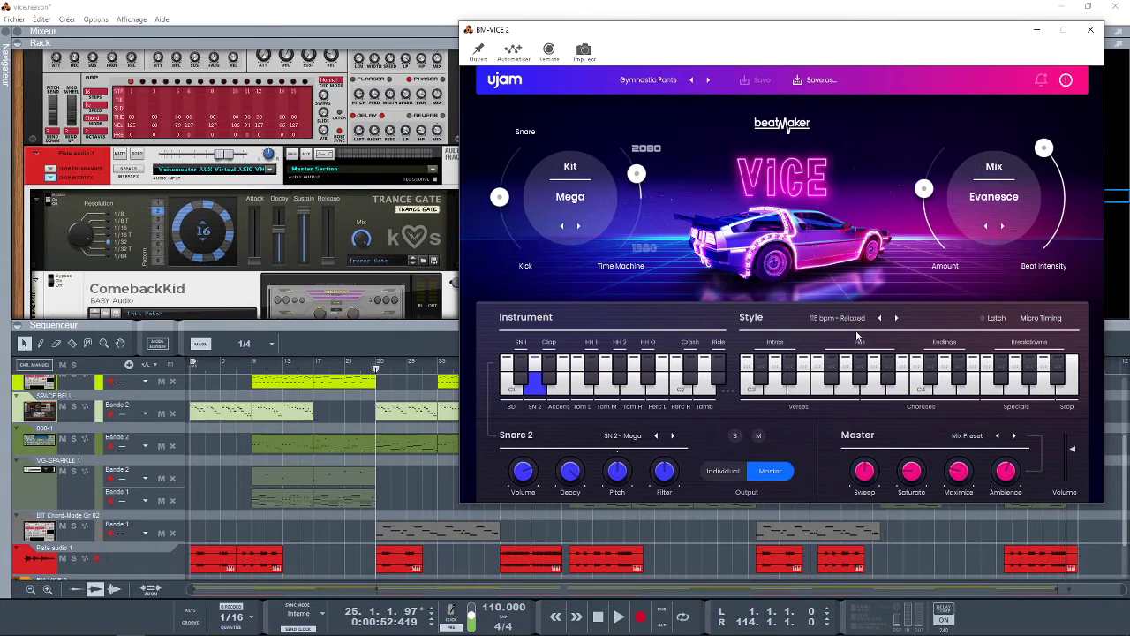
click(981, 317)
click(837, 391)
click(825, 393)
click(850, 395)
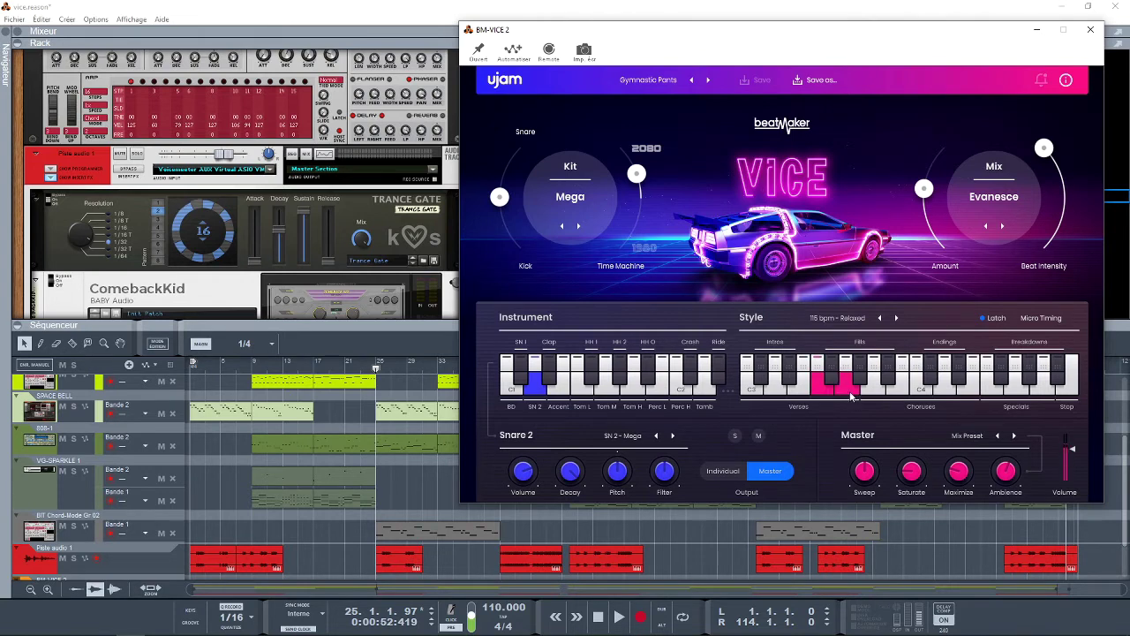
Audition the styles from Sign My Heart through VoKuHiLa over the latched verse pattern, and lower the Evanesce Amount.
click(897, 319)
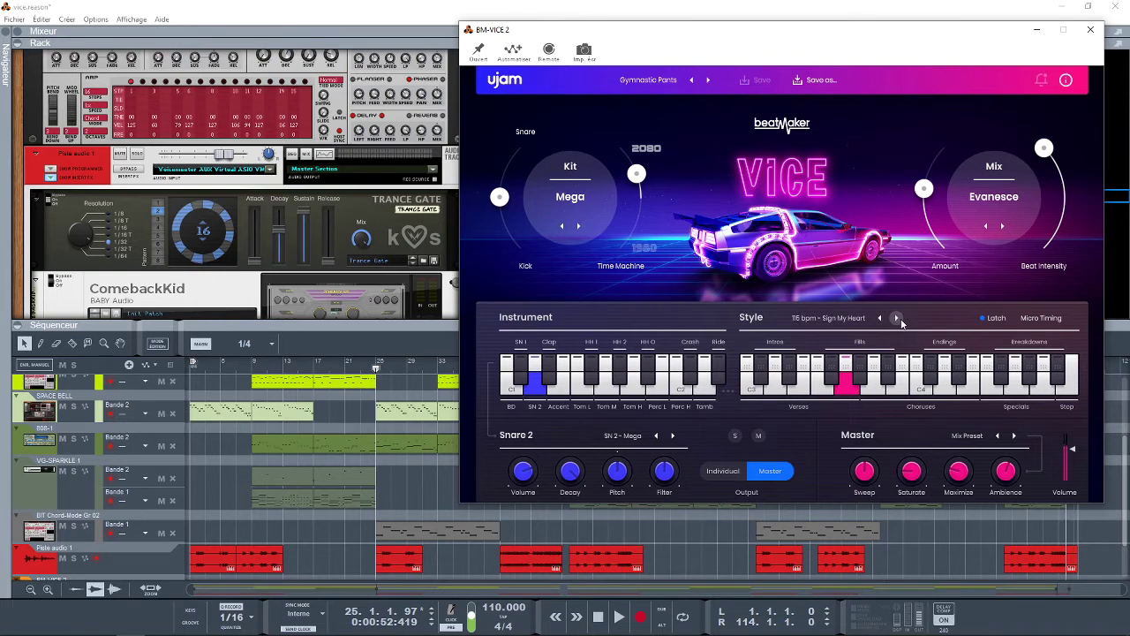
click(896, 319)
click(896, 319)
click(896, 319)
drag(929, 198, 934, 250)
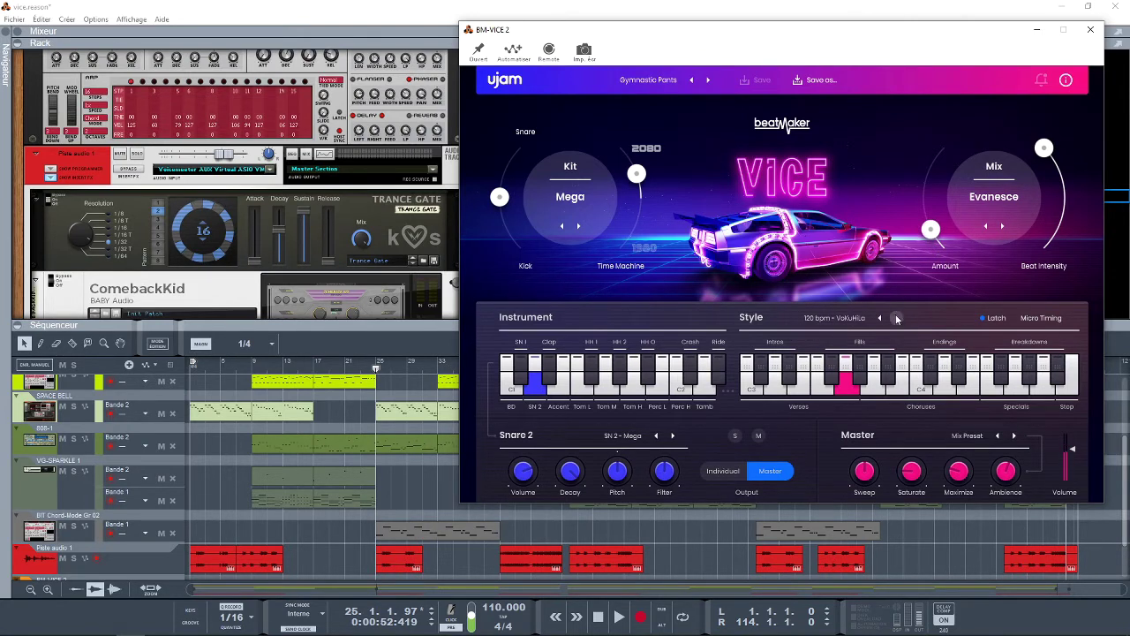
Switch the style to 125 bpm - Perm and turn Latch off.
click(897, 318)
click(897, 318)
click(897, 317)
click(896, 318)
click(854, 367)
click(984, 320)
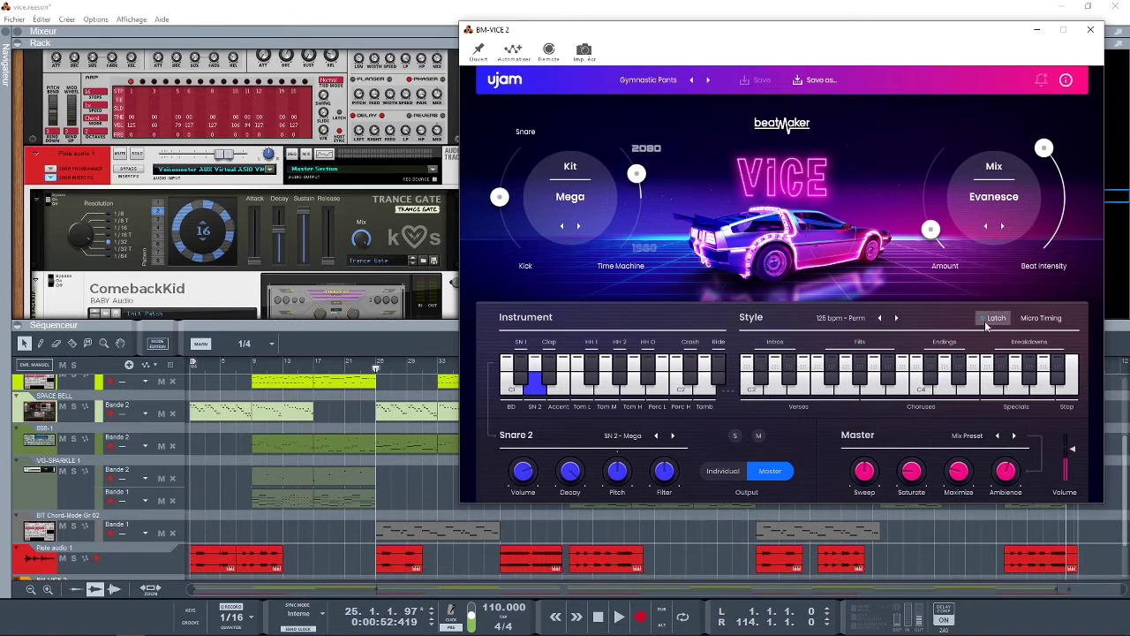
Sample intro, verse, fill, chorus and breakdown patterns of the Perm style with Latch off.
click(788, 365)
click(759, 377)
click(802, 365)
click(815, 365)
click(887, 366)
click(976, 365)
click(1030, 366)
click(1059, 365)
click(916, 366)
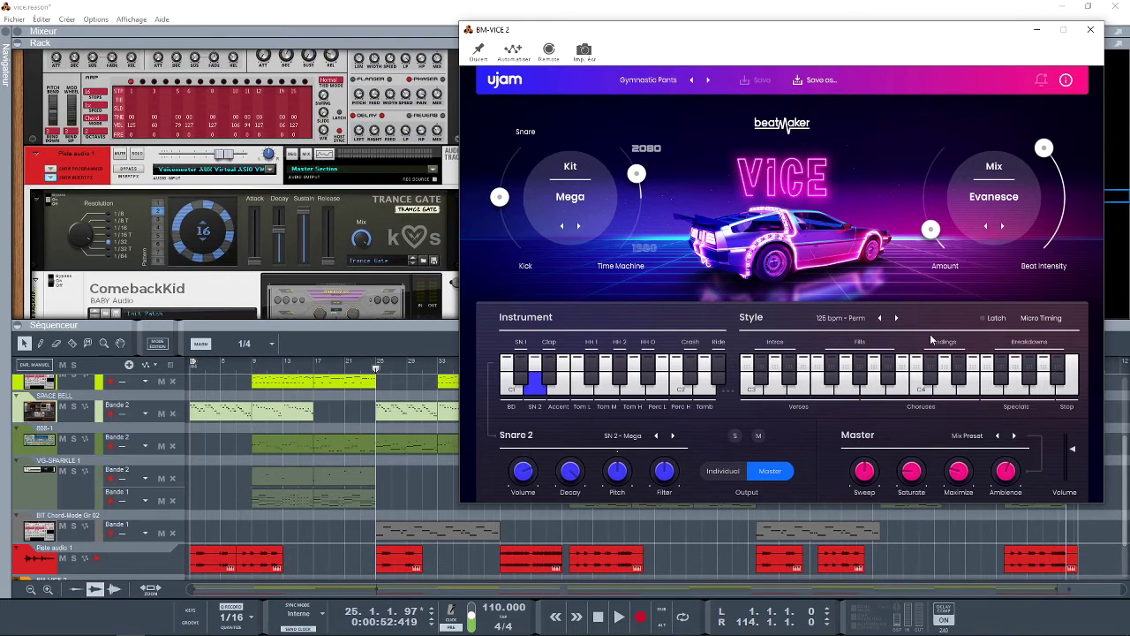
Turn Latch on, start the last verse pattern and audition the two intros and three fills of the Perm style.
click(991, 320)
click(915, 371)
click(847, 388)
click(764, 369)
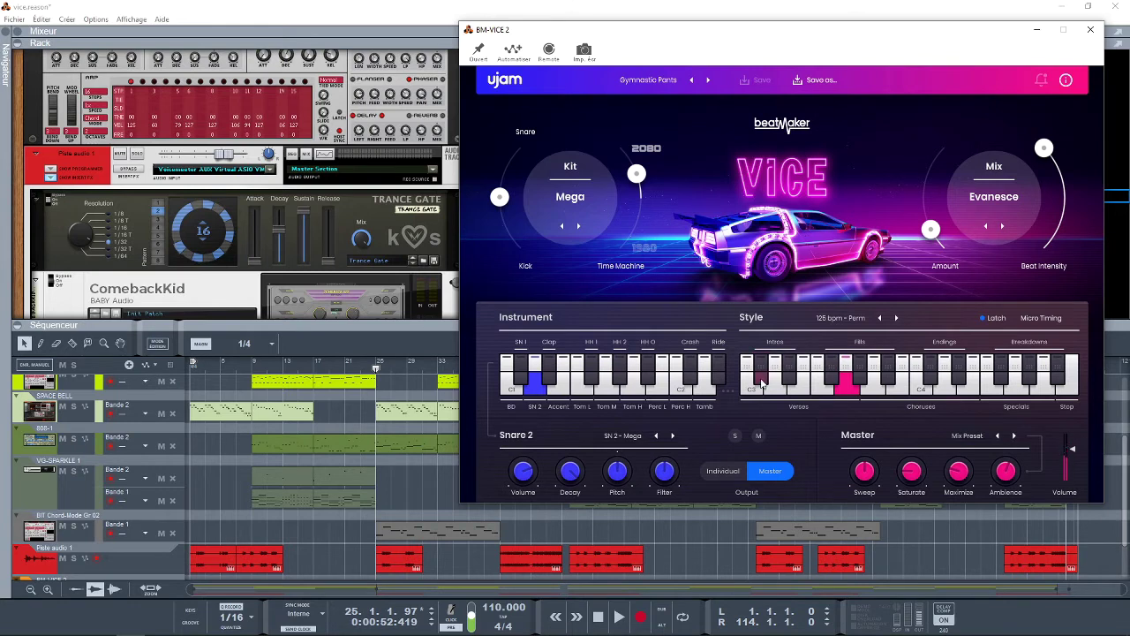
click(791, 379)
click(834, 383)
click(861, 382)
click(890, 383)
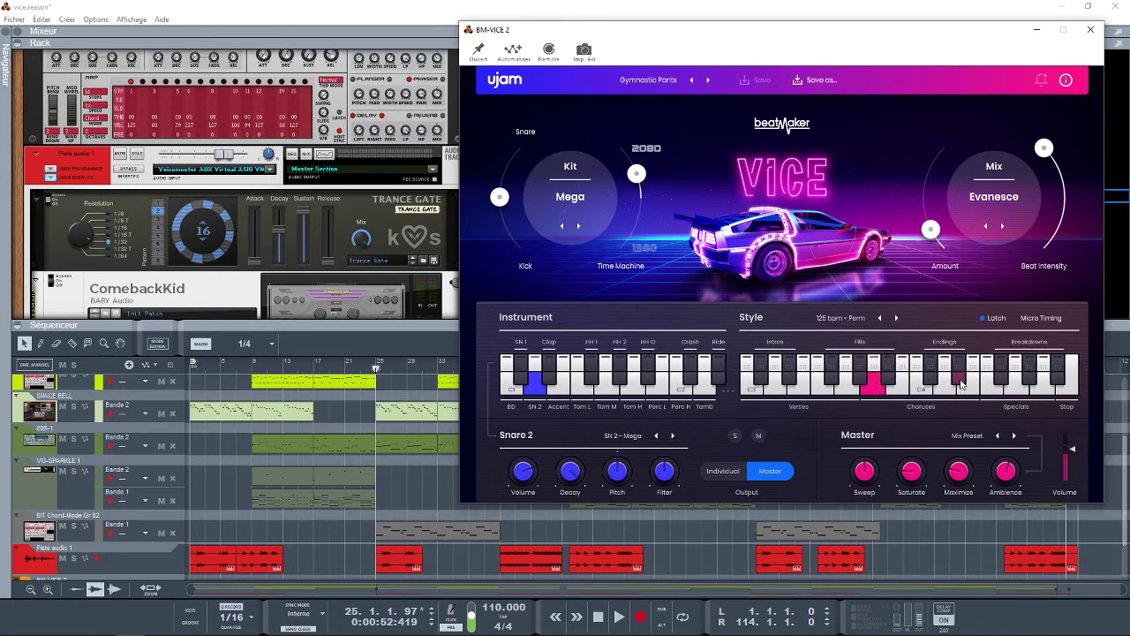
Audition the second ending, the third breakdown and the last two specials, returning to the first chorus pattern.
click(960, 380)
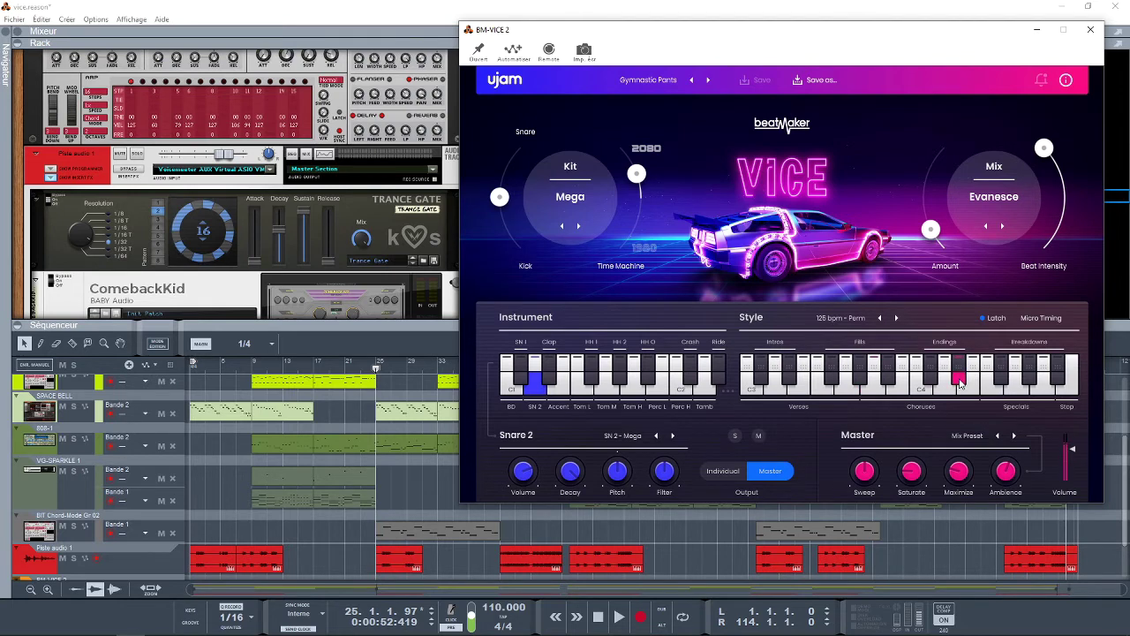
click(875, 389)
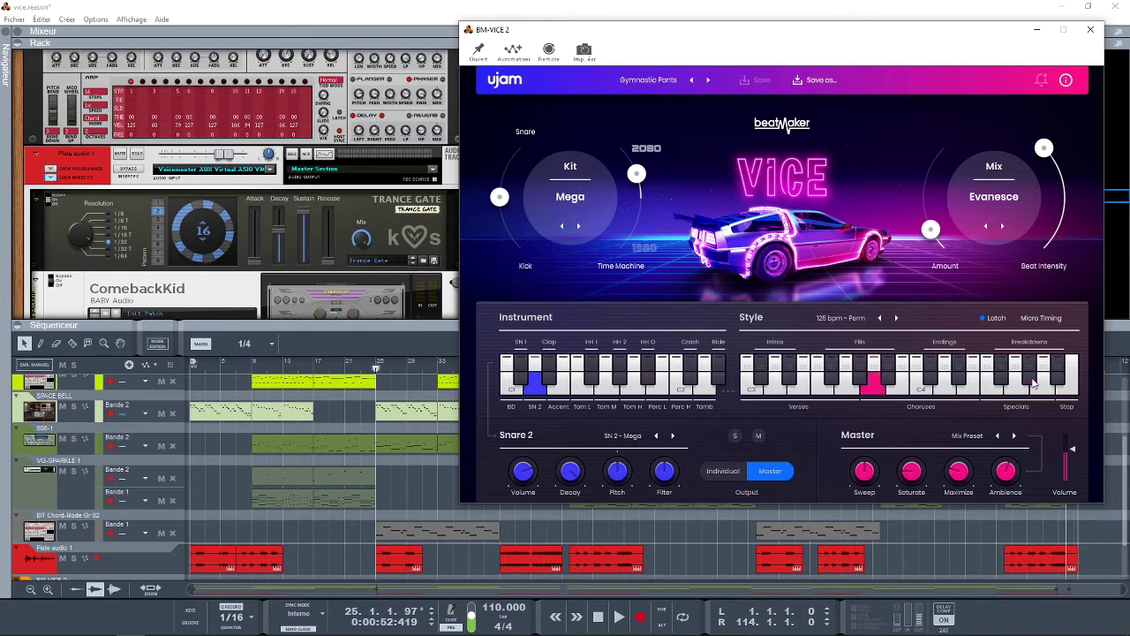
click(1060, 380)
click(1042, 394)
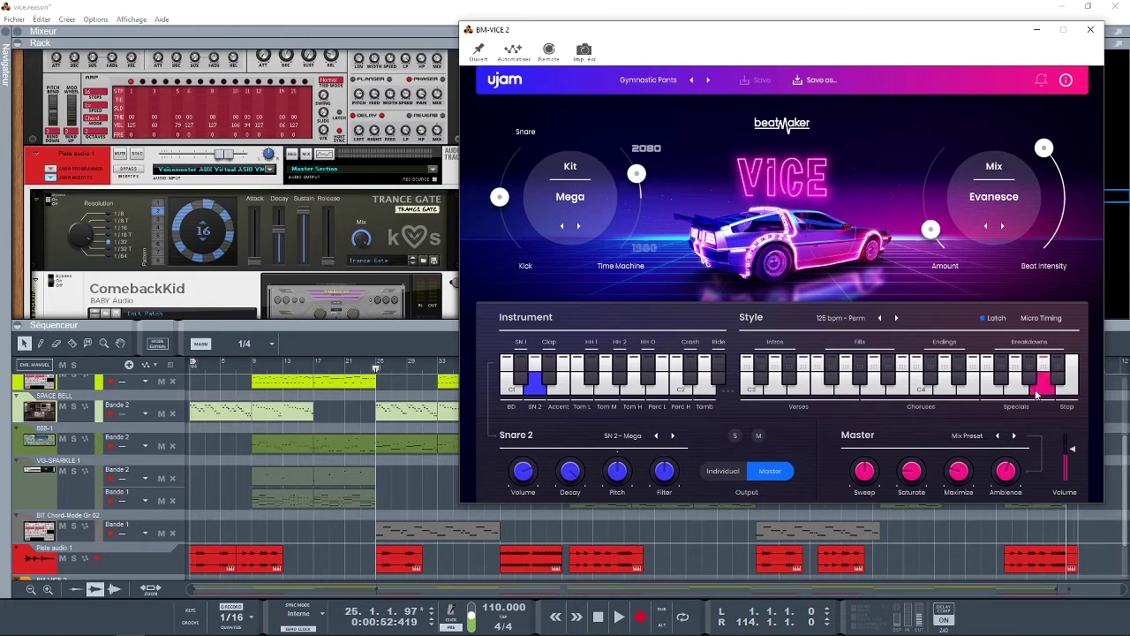
click(1017, 393)
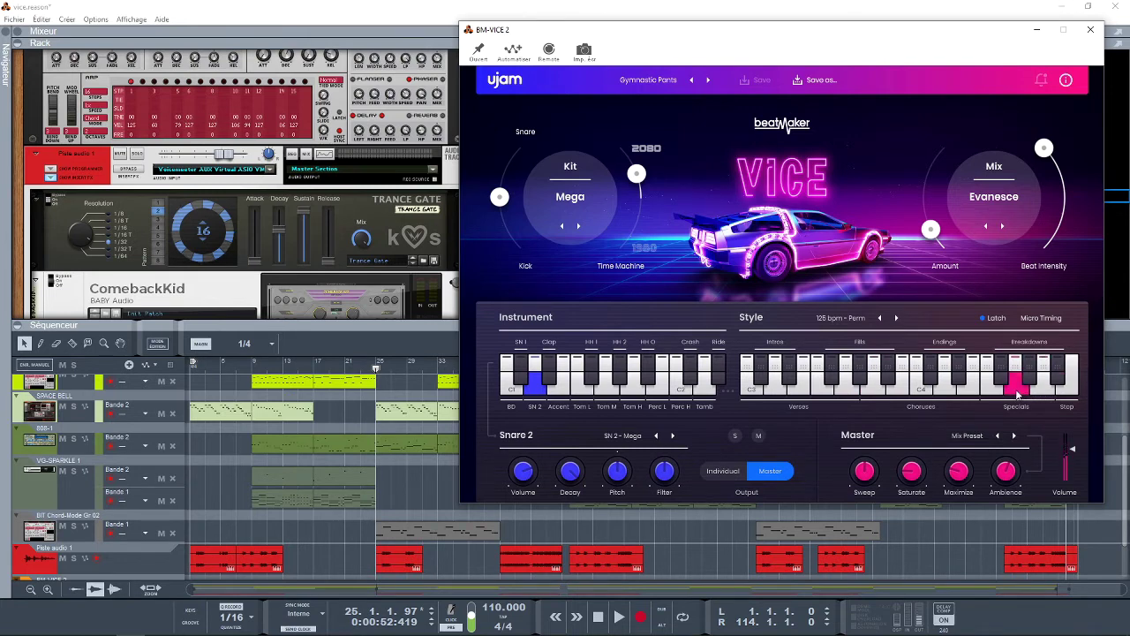
click(873, 393)
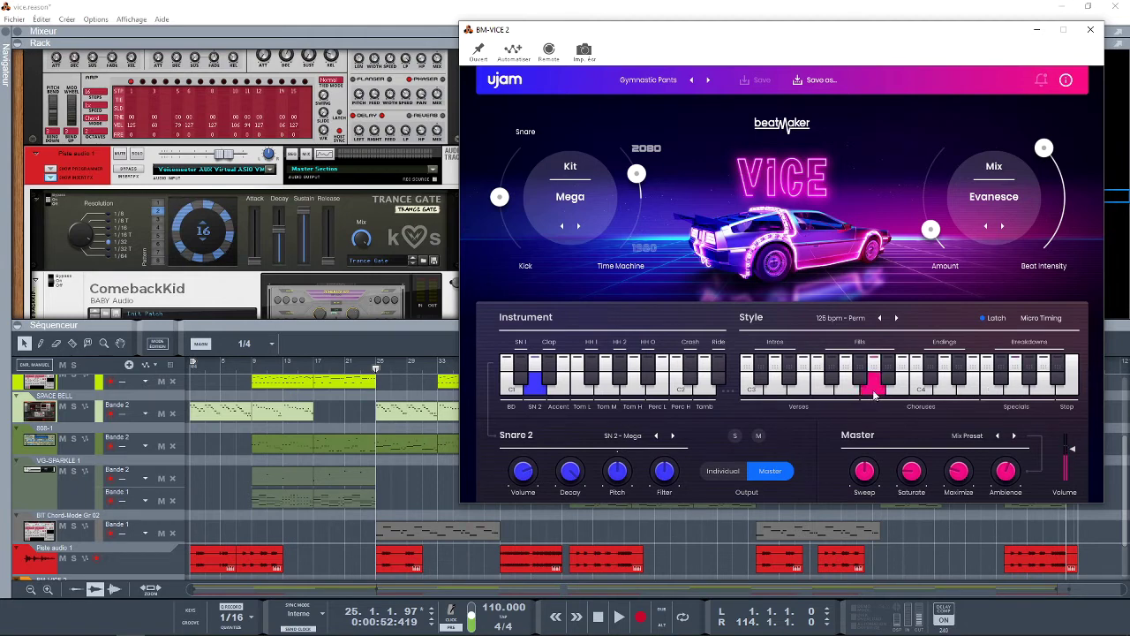
Place the last verse pattern of the Perm style as a clip at bar 1 of the BM-VICE 2 track.
click(901, 363)
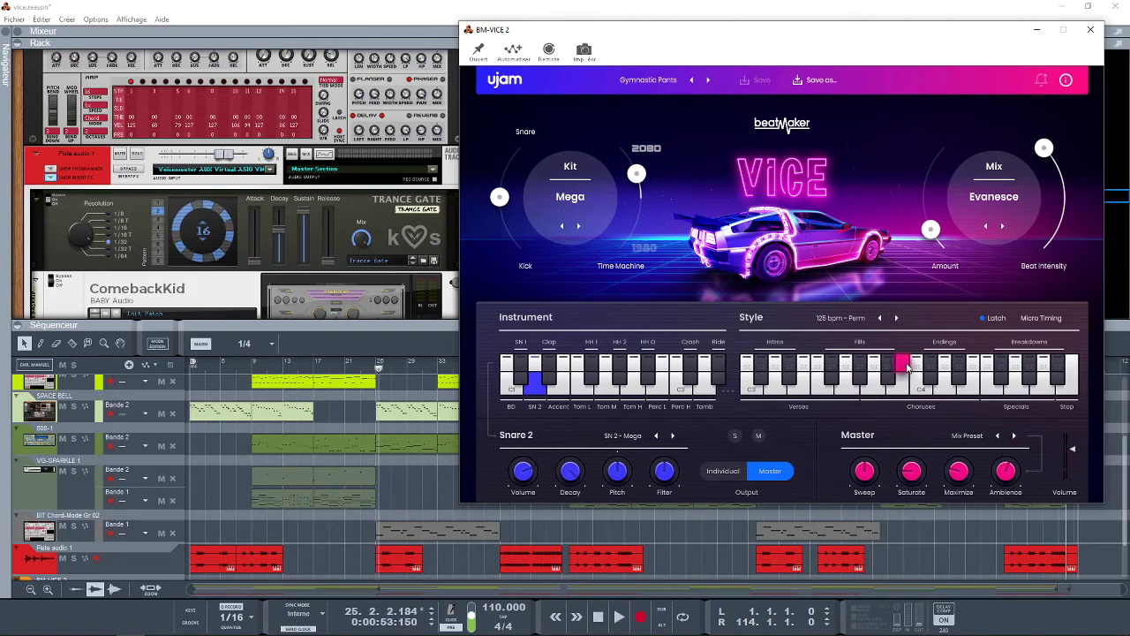
click(920, 362)
click(920, 362)
click(763, 366)
click(765, 367)
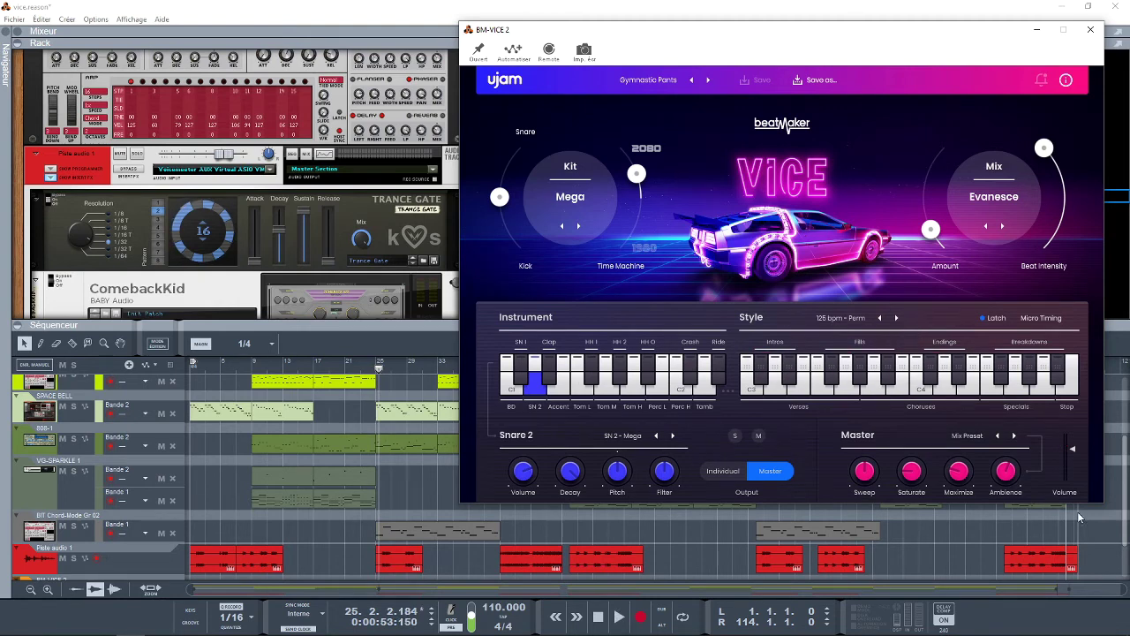
scroll(1123, 464, down, 2)
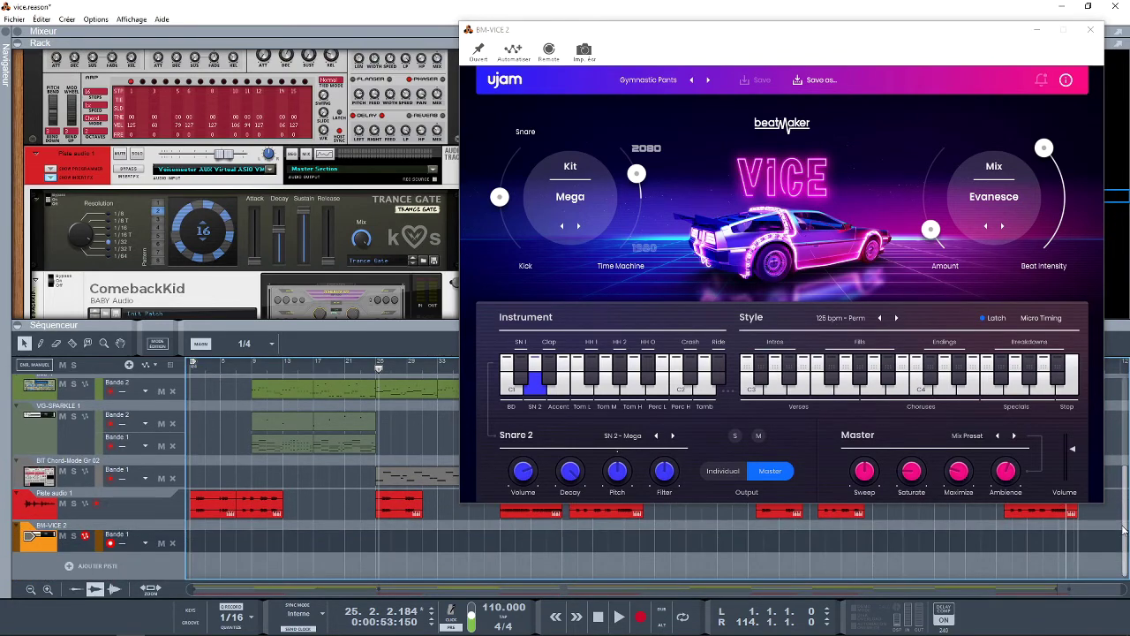
click(764, 369)
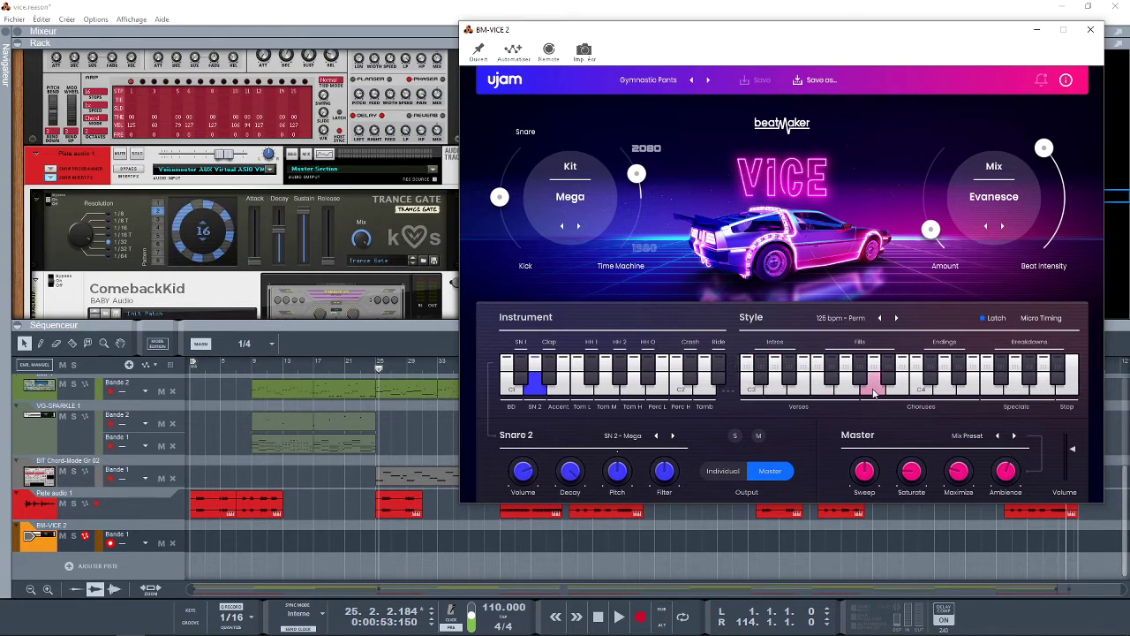
click(847, 369)
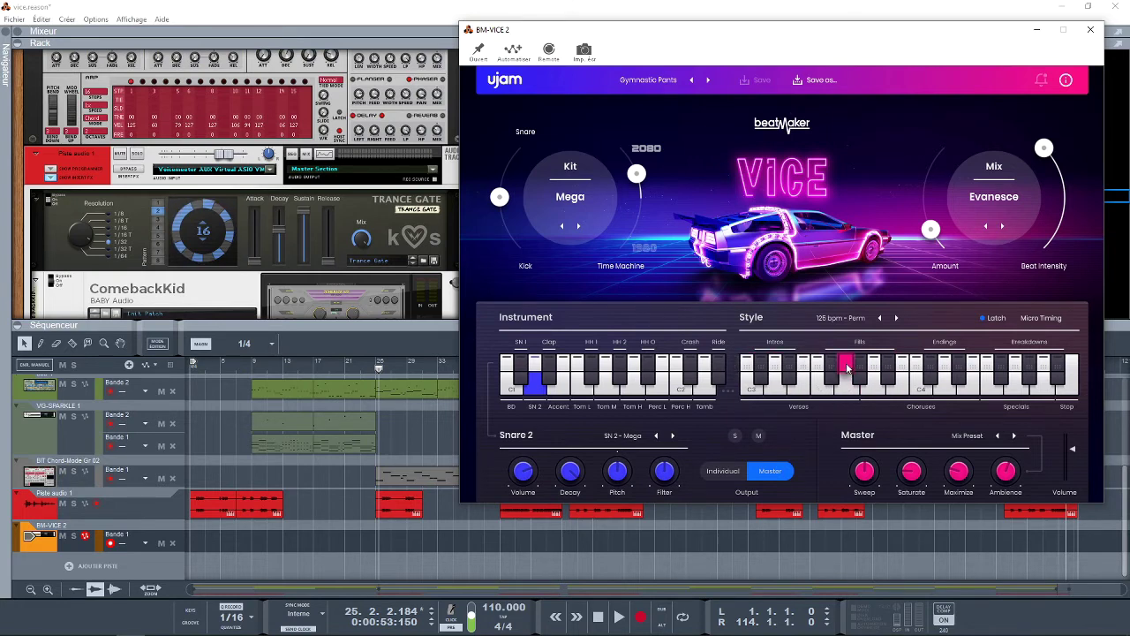
mouse_move(848, 369)
mouse_down()
mouse_move(282, 541)
mouse_move(205, 542)
mouse_move(215, 542)
mouse_up()
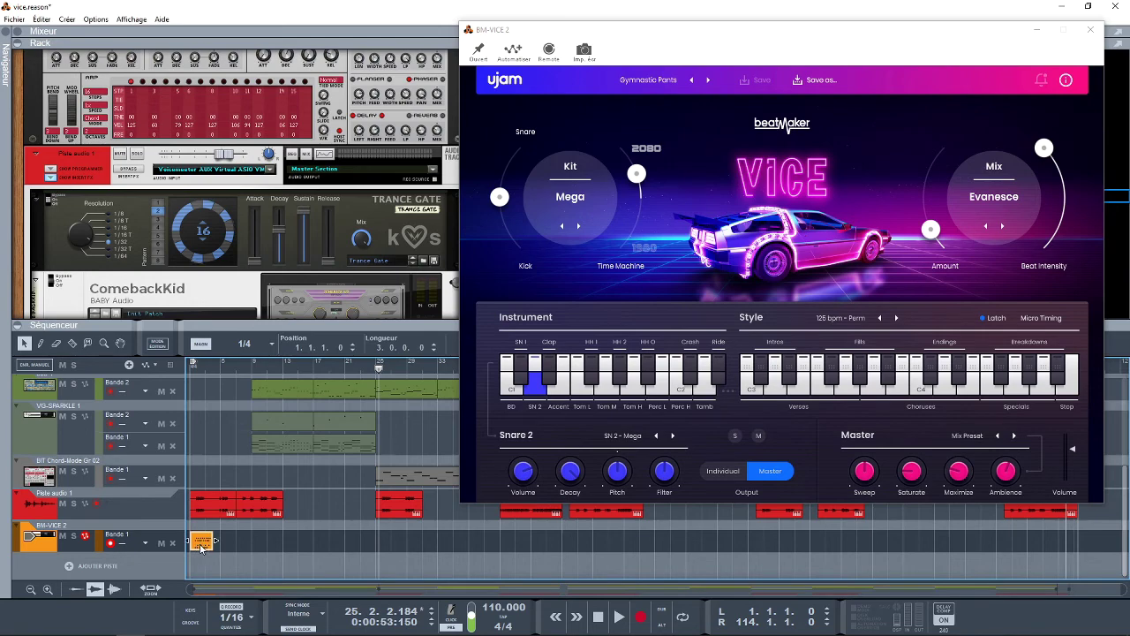
Examine the notes of the placed pattern clip and play it back with the BM-VICE 2 track soloed.
double_click(201, 542)
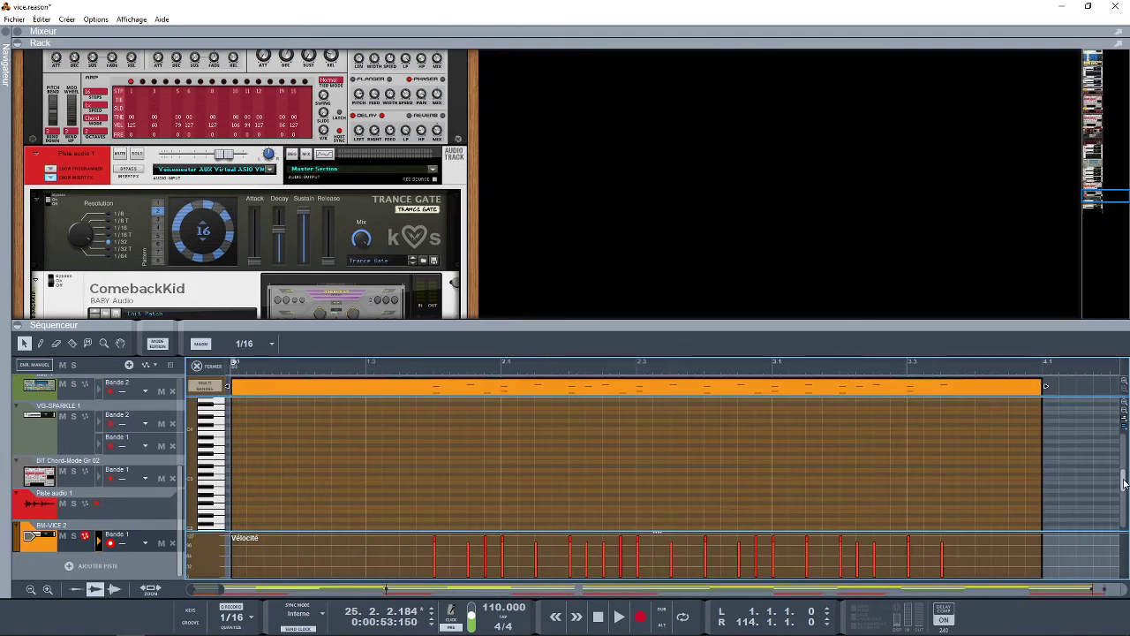
mouse_move(1124, 482)
mouse_down()
mouse_move(1124, 468)
mouse_move(1124, 496)
mouse_up()
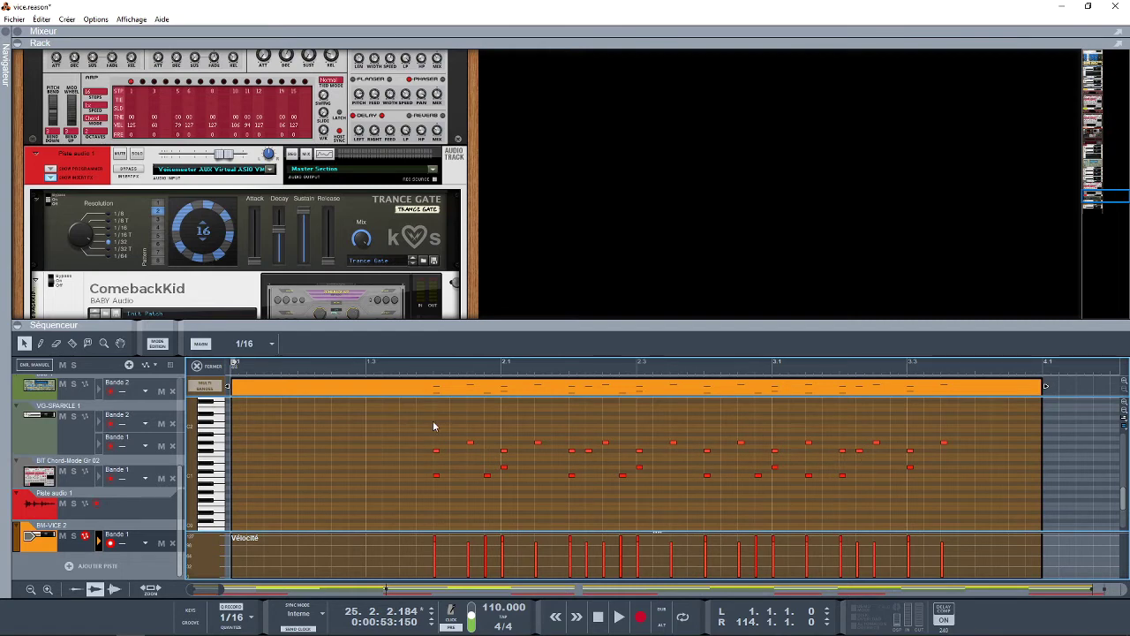
key(ctrl+3)
key(space)
click(73, 536)
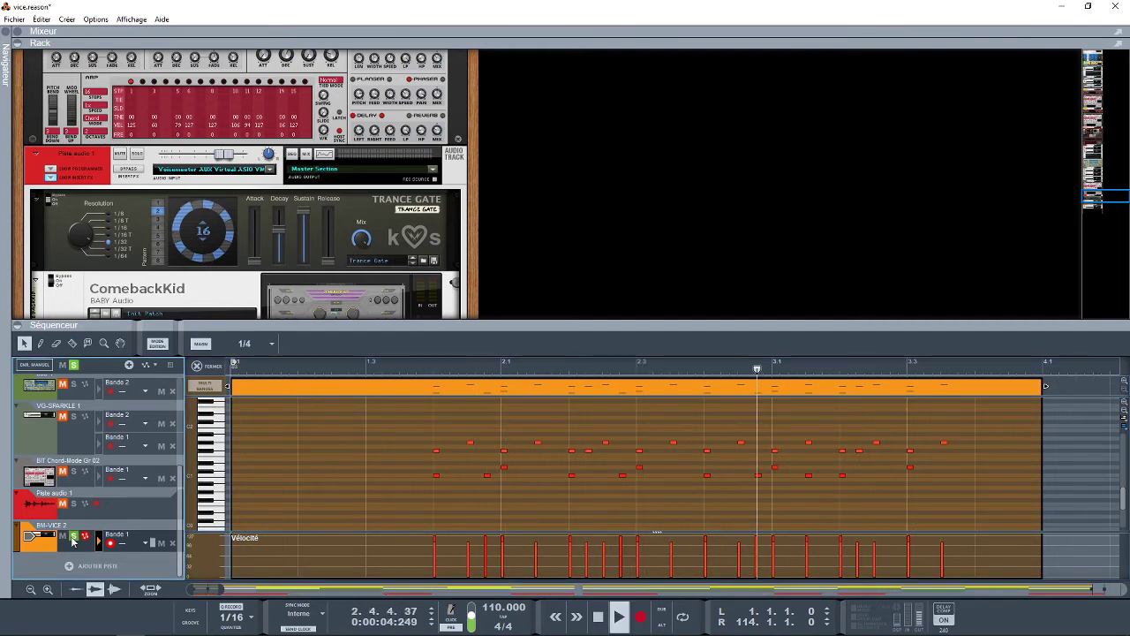
key(space)
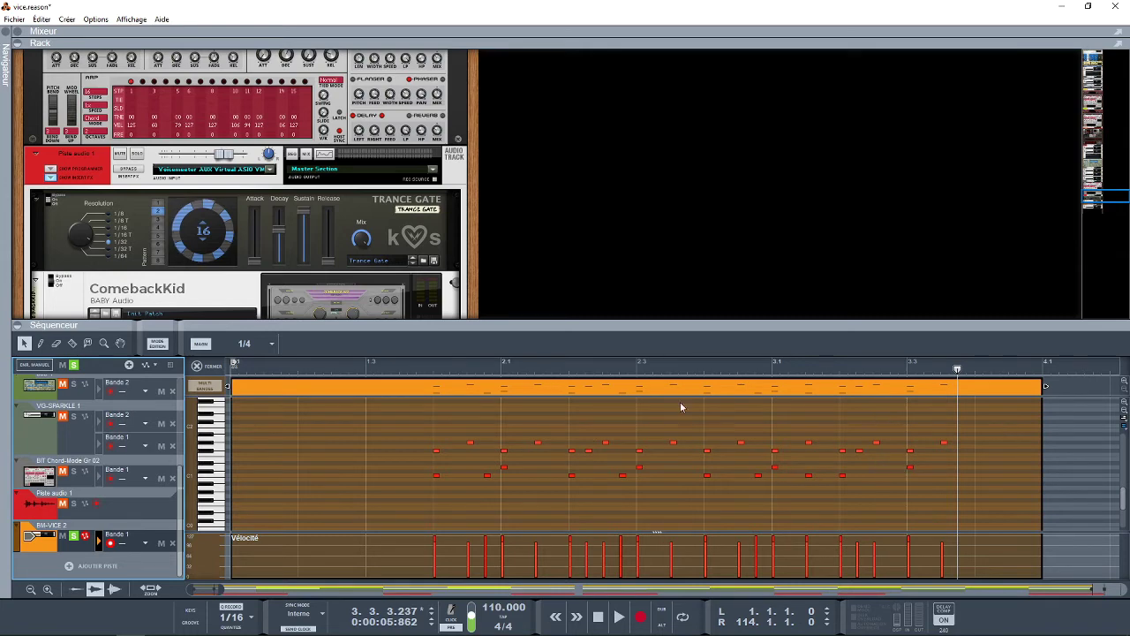
Delete the pattern clip from the BM-VICE 2 track and leave the note editor.
click(341, 389)
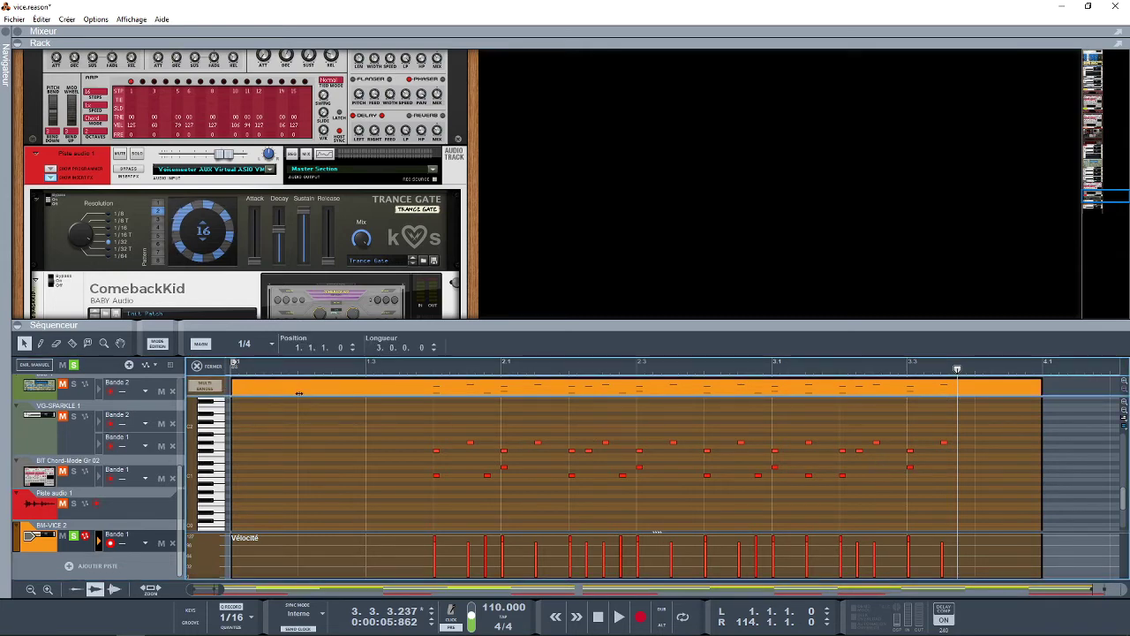
drag(343, 395, 435, 393)
key(Delete)
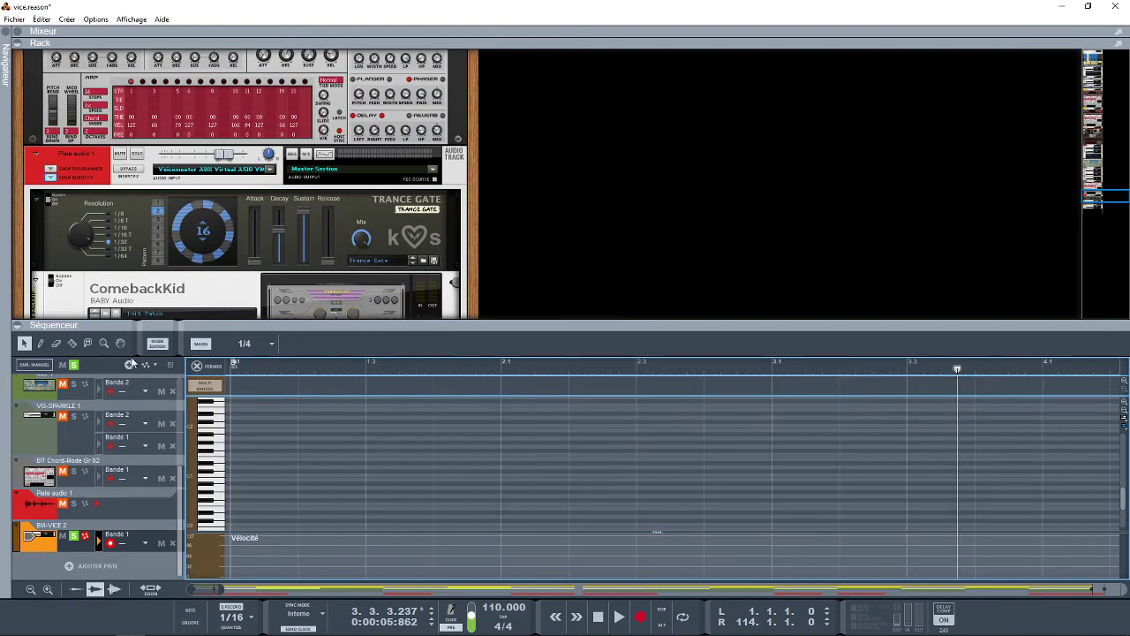
click(208, 365)
Audition the individual drum sounds of the Mega kit from the bass drum up to the low percussion.
click(534, 375)
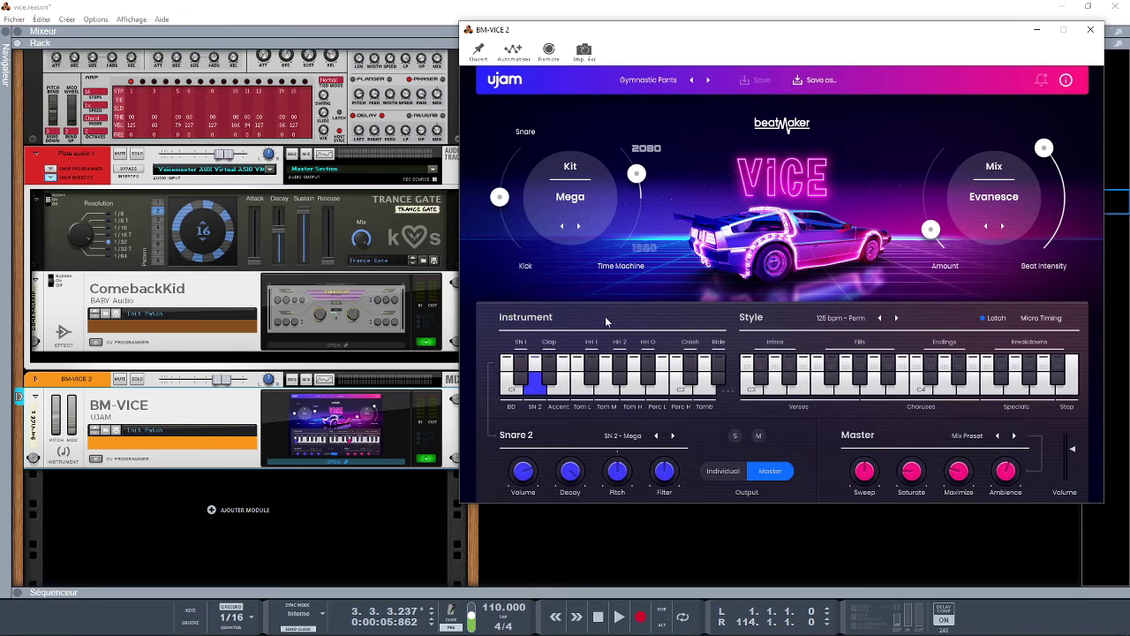
click(508, 391)
click(521, 378)
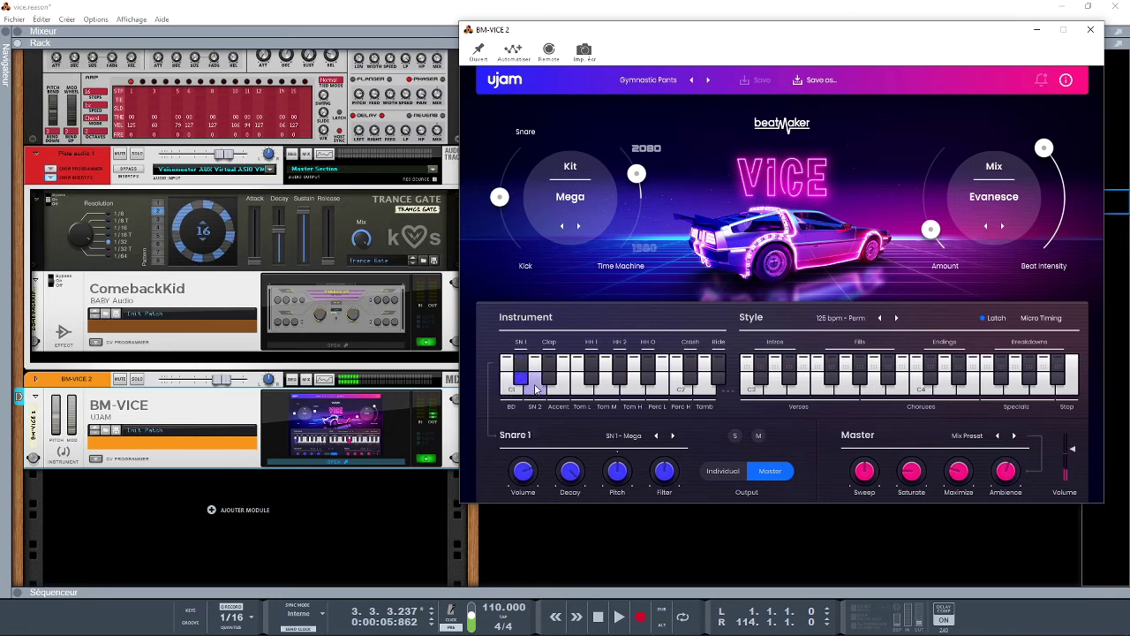
click(536, 388)
click(548, 379)
click(561, 391)
click(578, 391)
click(592, 377)
click(610, 391)
click(619, 377)
click(632, 391)
click(647, 377)
click(658, 391)
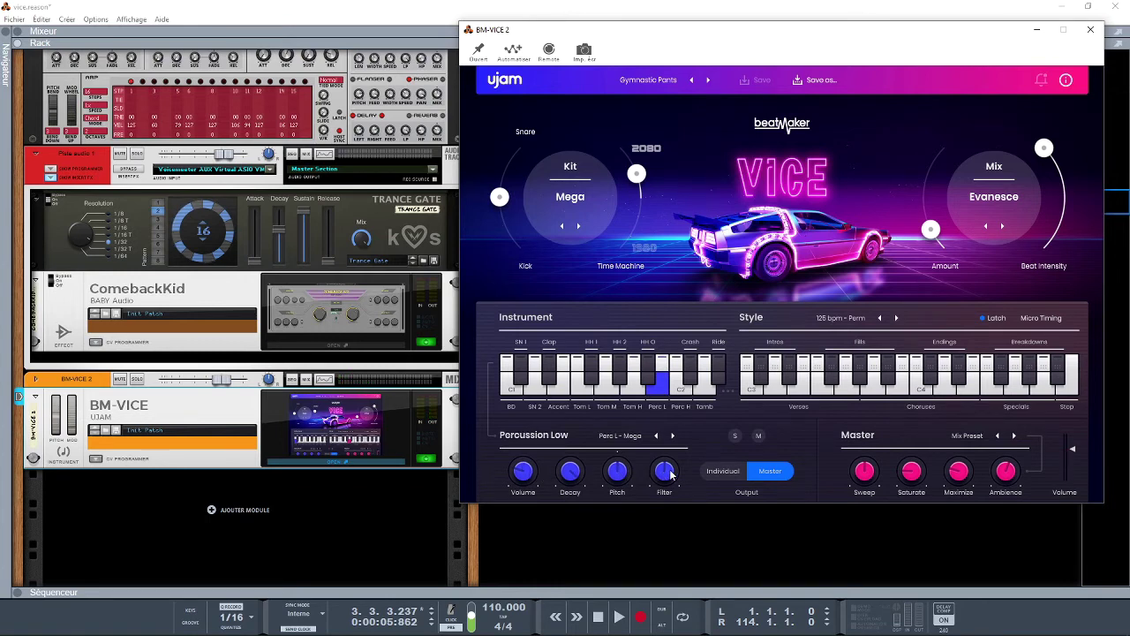
Select the bass drum, adjust its Volume, and lower its Decay, Pitch and Filter.
click(511, 385)
click(523, 471)
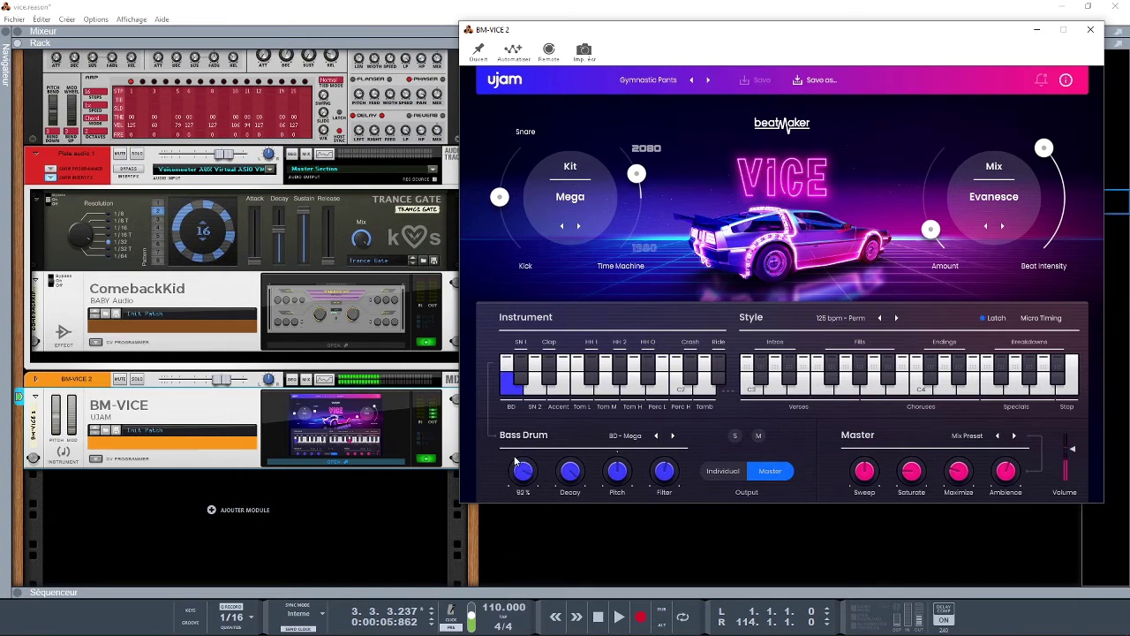
drag(571, 471, 569, 549)
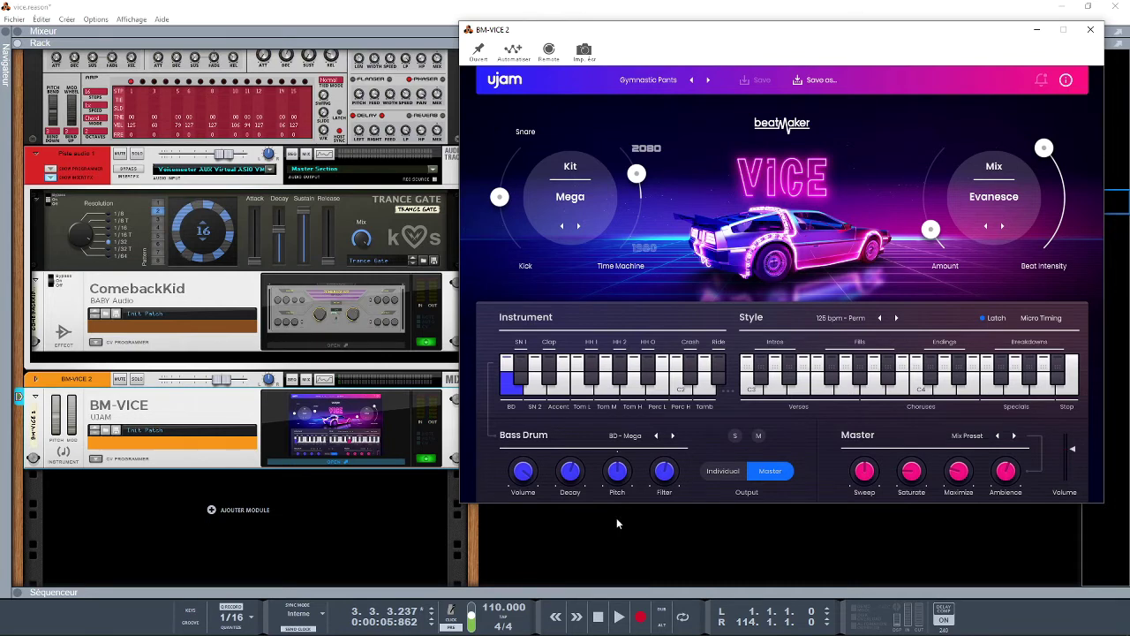
drag(629, 481, 609, 508)
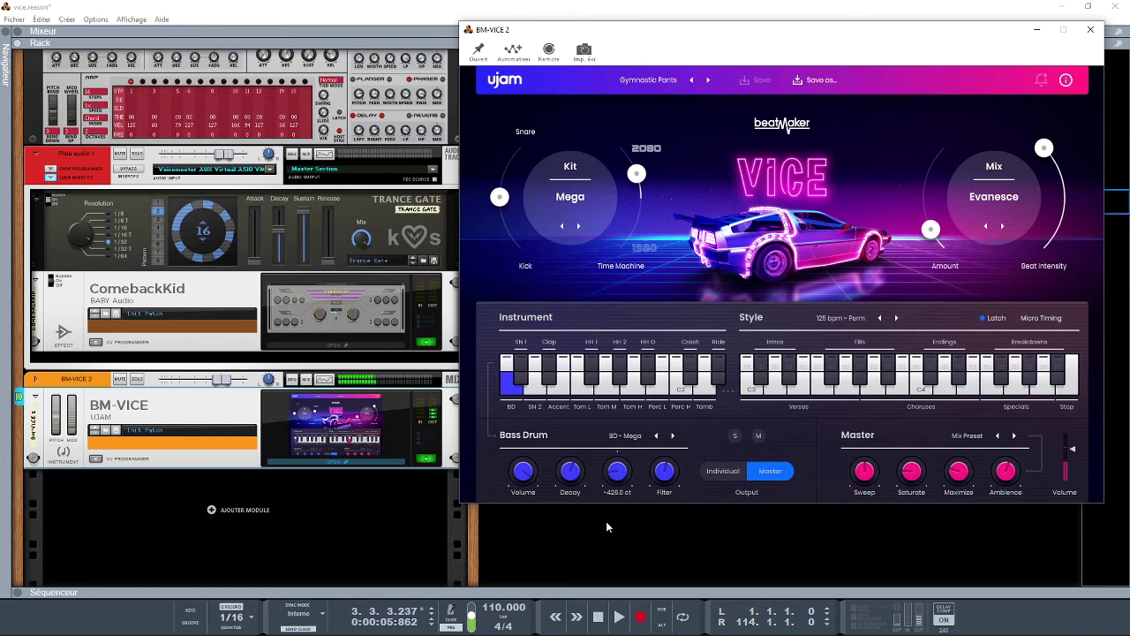
drag(605, 496, 625, 512)
mouse_move(664, 474)
drag(661, 521, 662, 493)
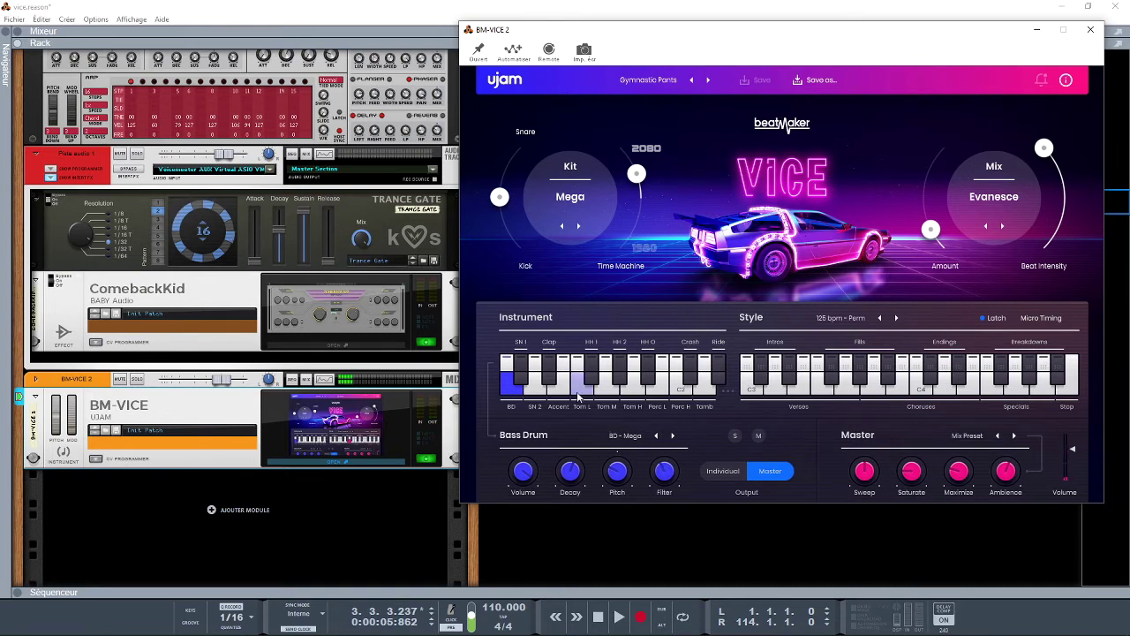
Step through the other instruments from Snare 1 to HiHat 2 to compare their individual settings.
click(520, 380)
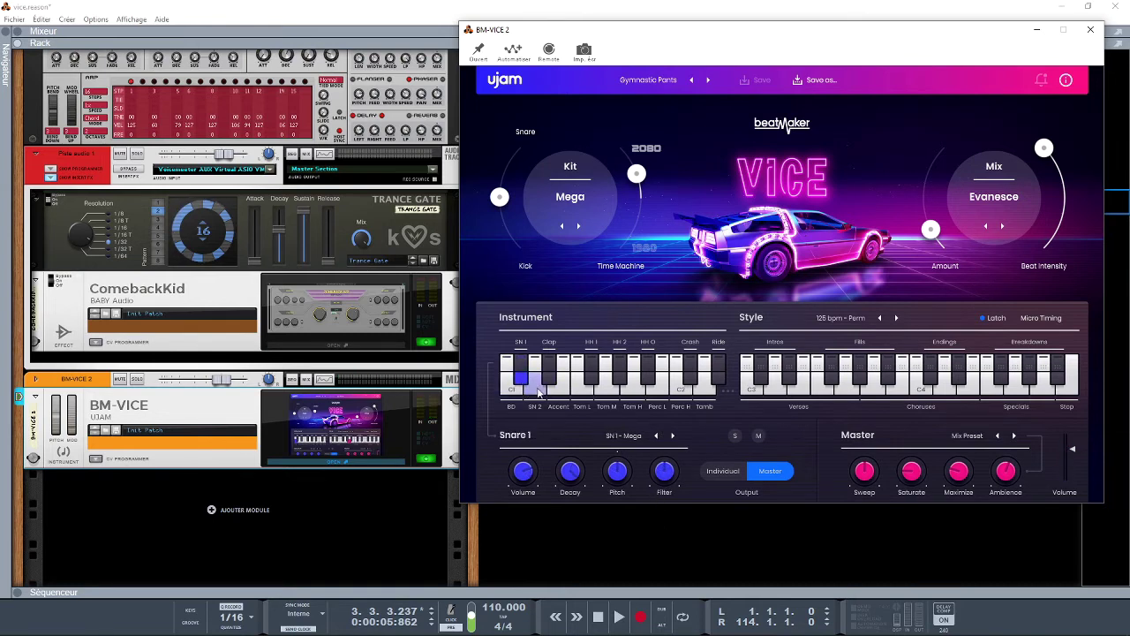
click(534, 385)
click(554, 381)
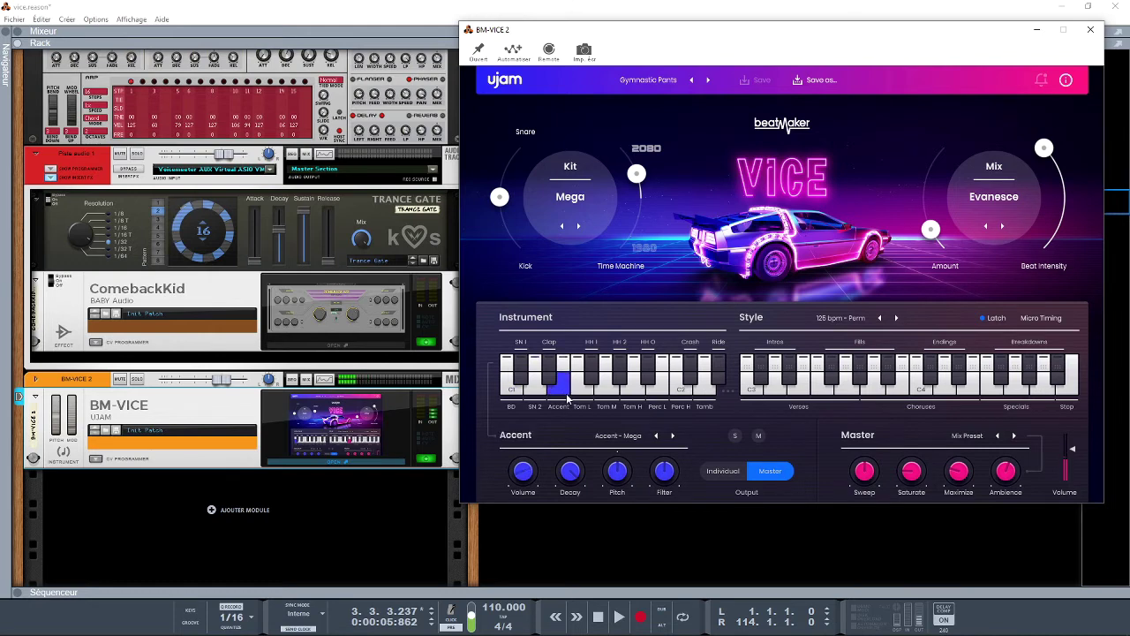
click(582, 383)
click(606, 384)
click(633, 388)
click(620, 375)
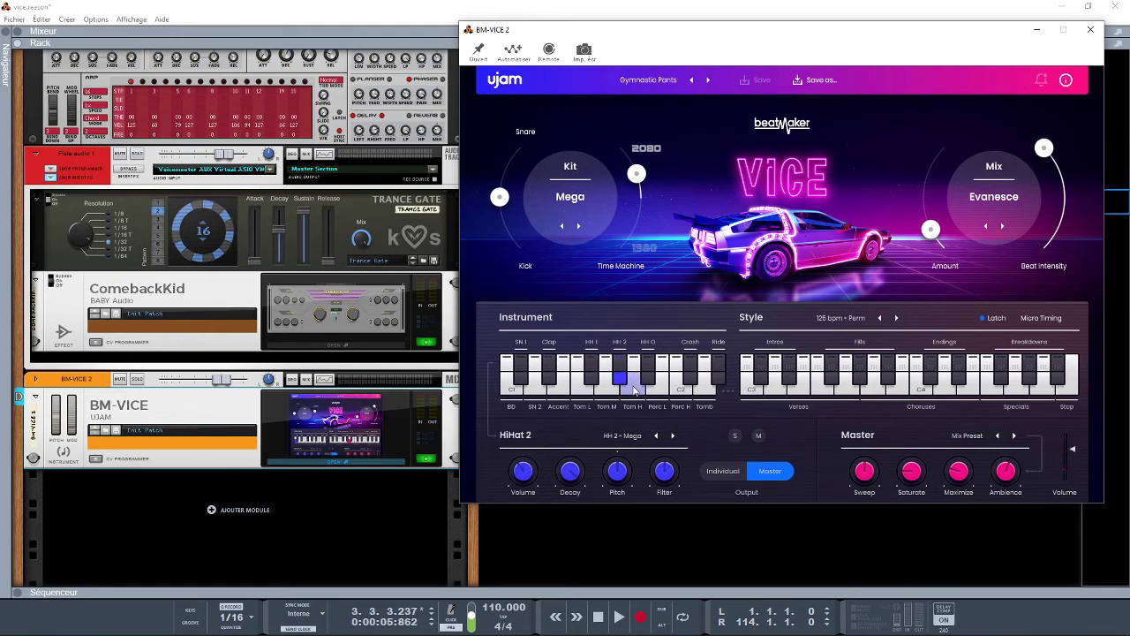
Replace the bass drum's sound with BD - Neon.
click(511, 388)
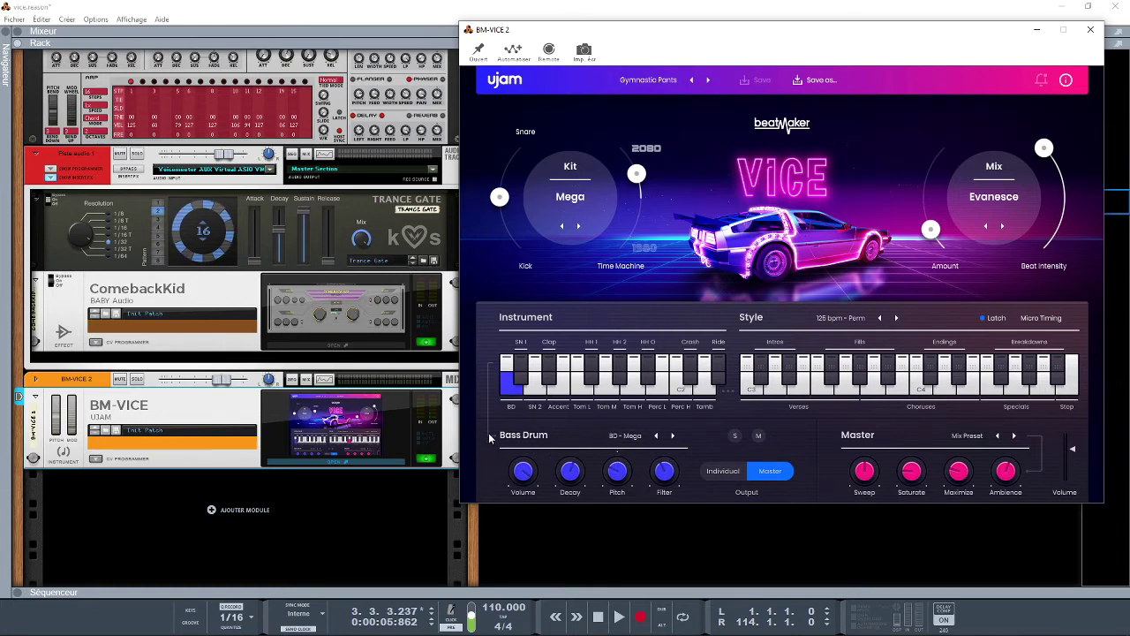
click(625, 436)
click(616, 462)
Expand BM-VICE's CV programmer, flip the rack to its rear, and inspect the routing choices for optional audio output 3.
click(94, 459)
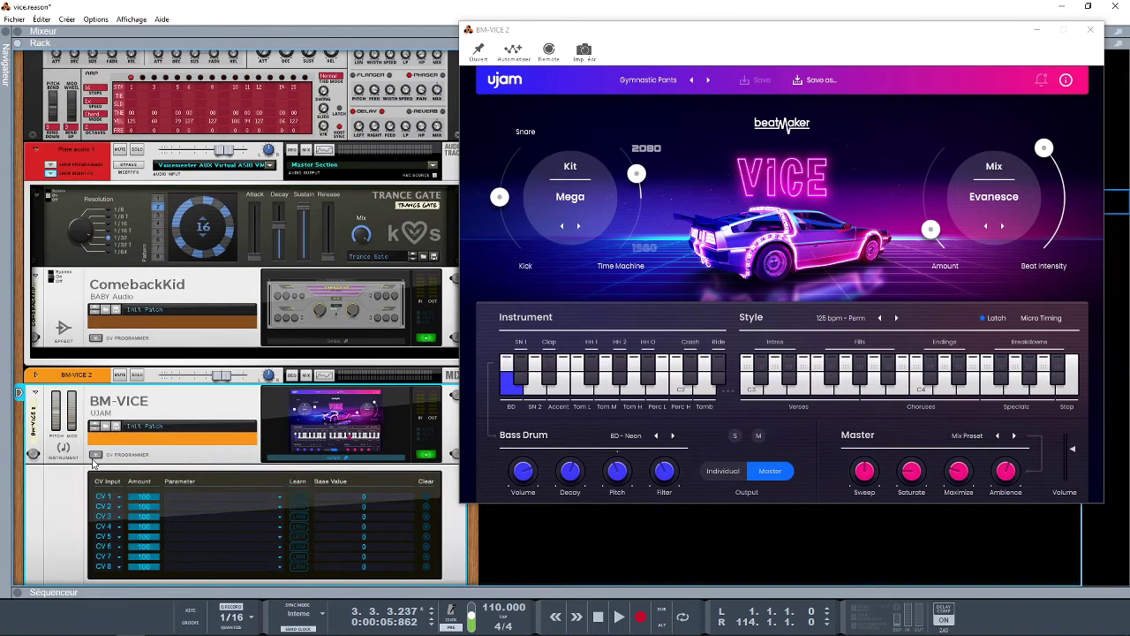
key(Tab)
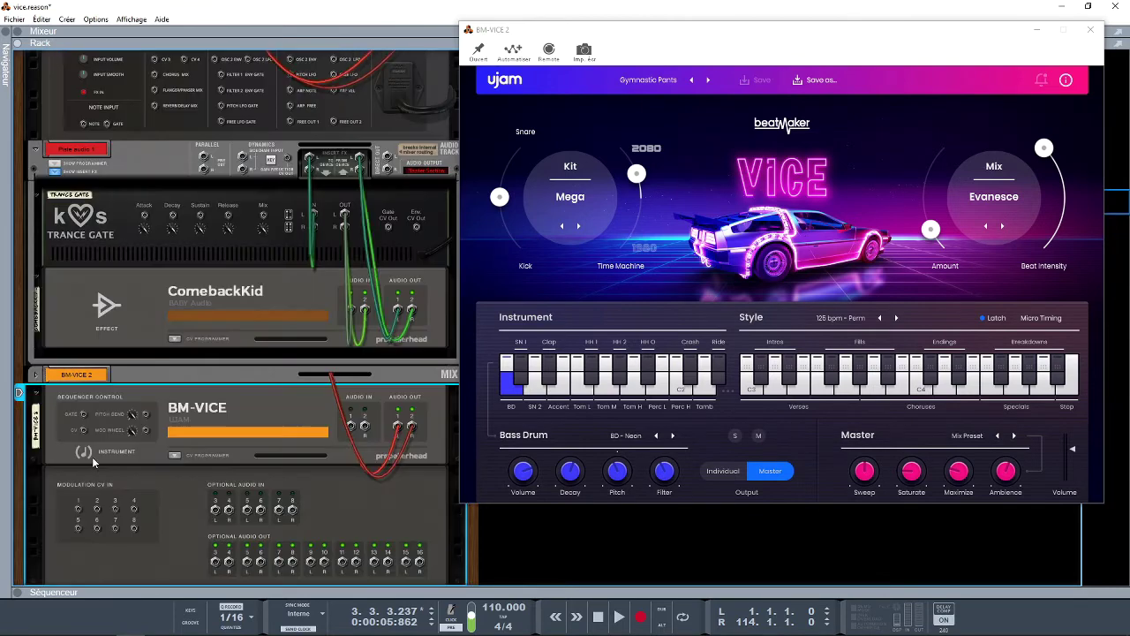
click(227, 565)
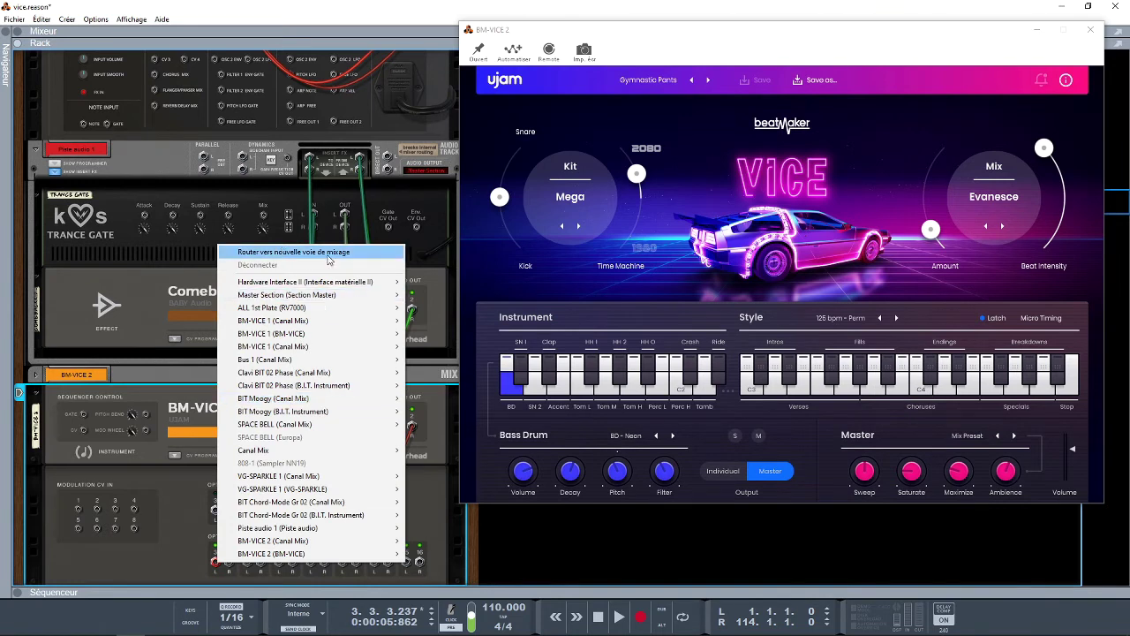
click(443, 496)
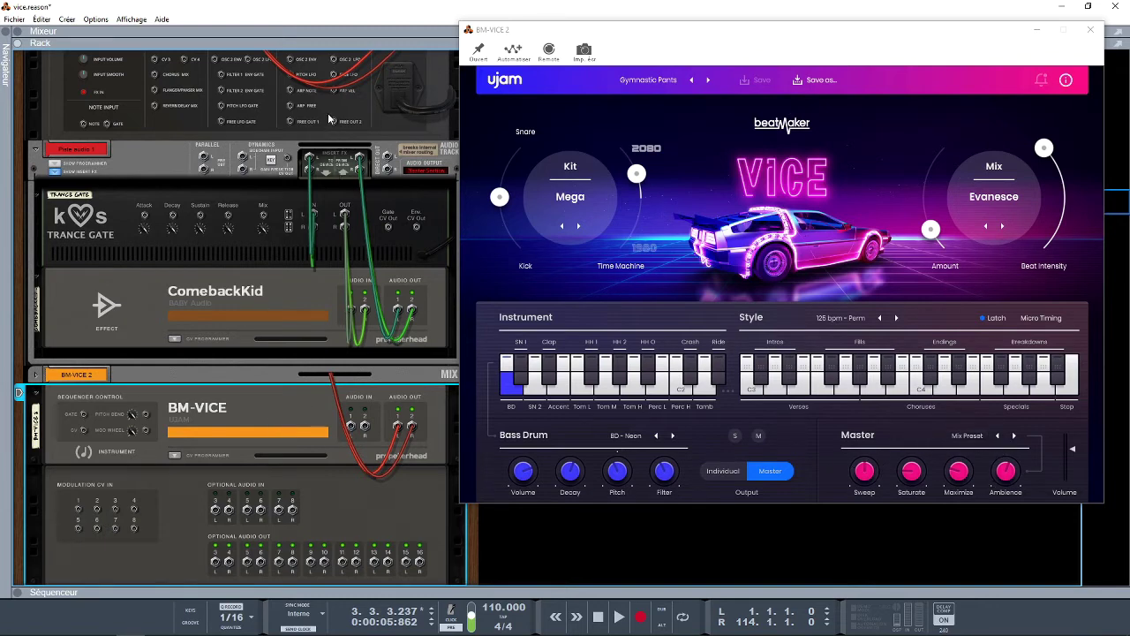
Select the bass drum and review the Master section's ambience types, keeping Mix Preset.
click(508, 392)
click(925, 475)
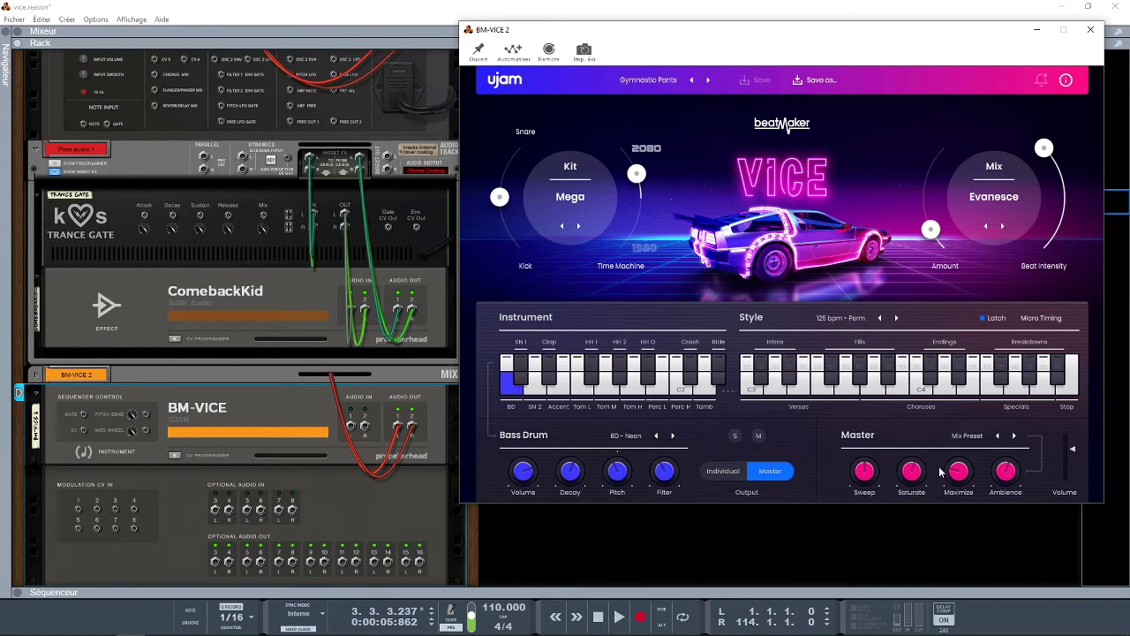
mouse_move(961, 481)
click(969, 437)
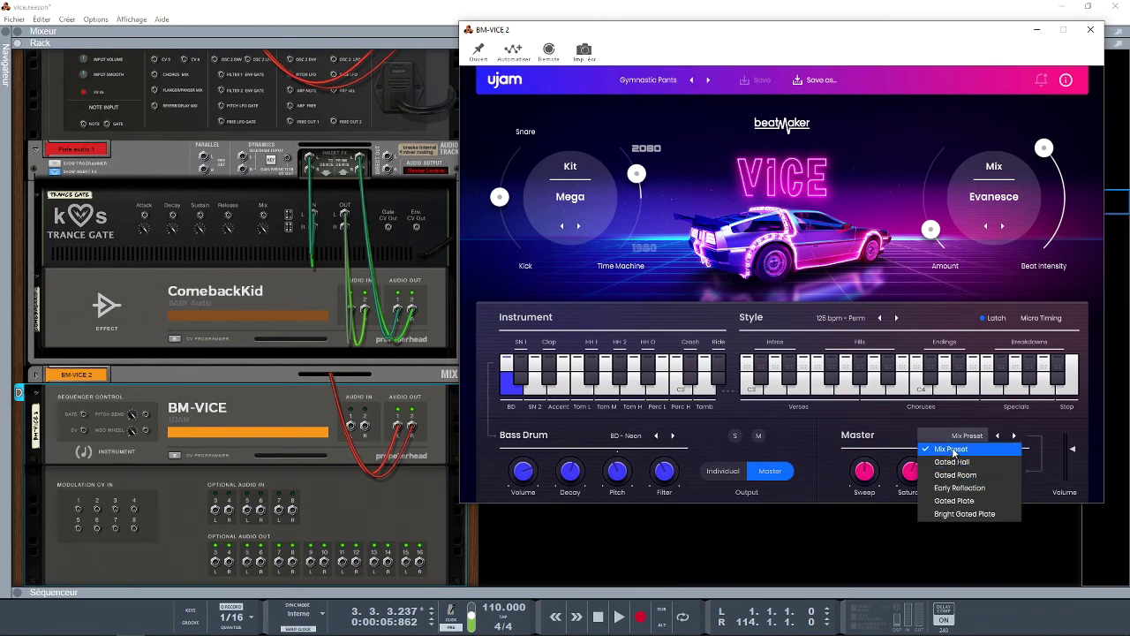
click(871, 411)
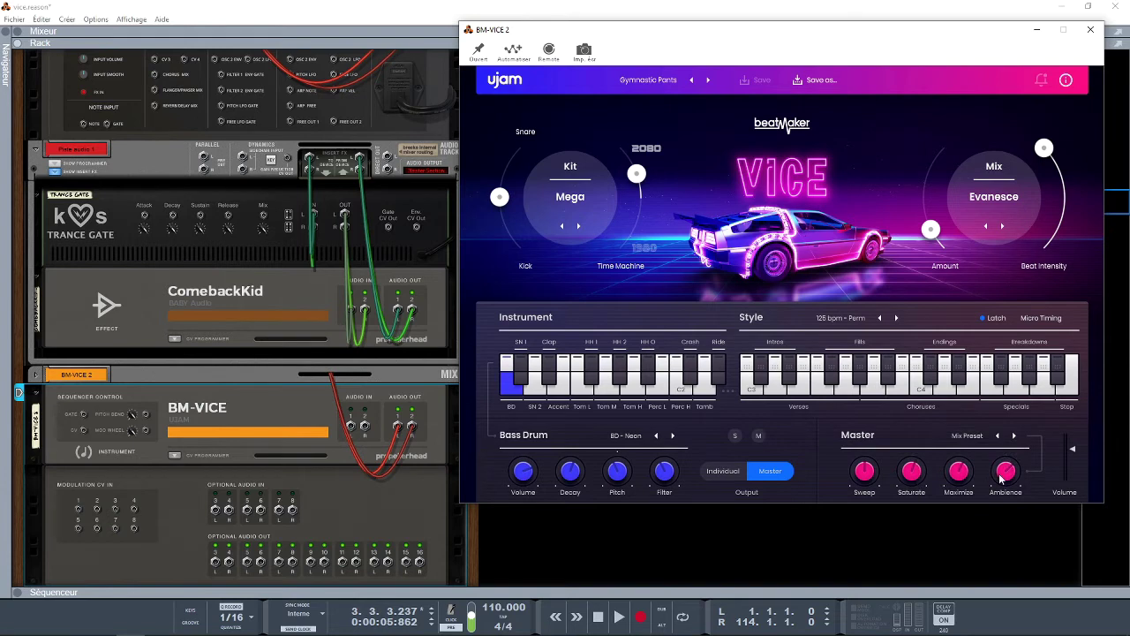
Play a style pattern while adjusting the Master effect knobs, raising the Mix Amount, and nudging the Time Machine.
click(845, 392)
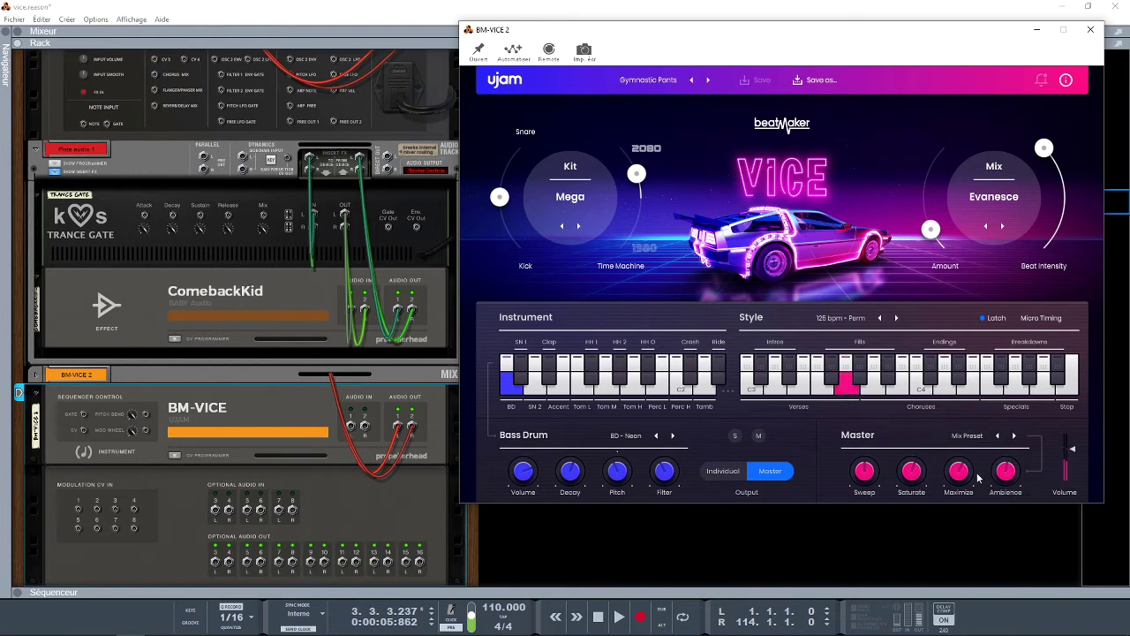
drag(1000, 477, 1001, 413)
mouse_move(960, 481)
mouse_move(869, 468)
mouse_move(865, 471)
mouse_down()
mouse_move(890, 485)
mouse_move(886, 530)
mouse_move(881, 482)
mouse_up()
drag(918, 219, 894, 156)
mouse_move(645, 171)
mouse_down()
mouse_move(637, 112)
mouse_move(636, 255)
mouse_move(603, 267)
mouse_move(633, 236)
mouse_move(654, 178)
mouse_up()
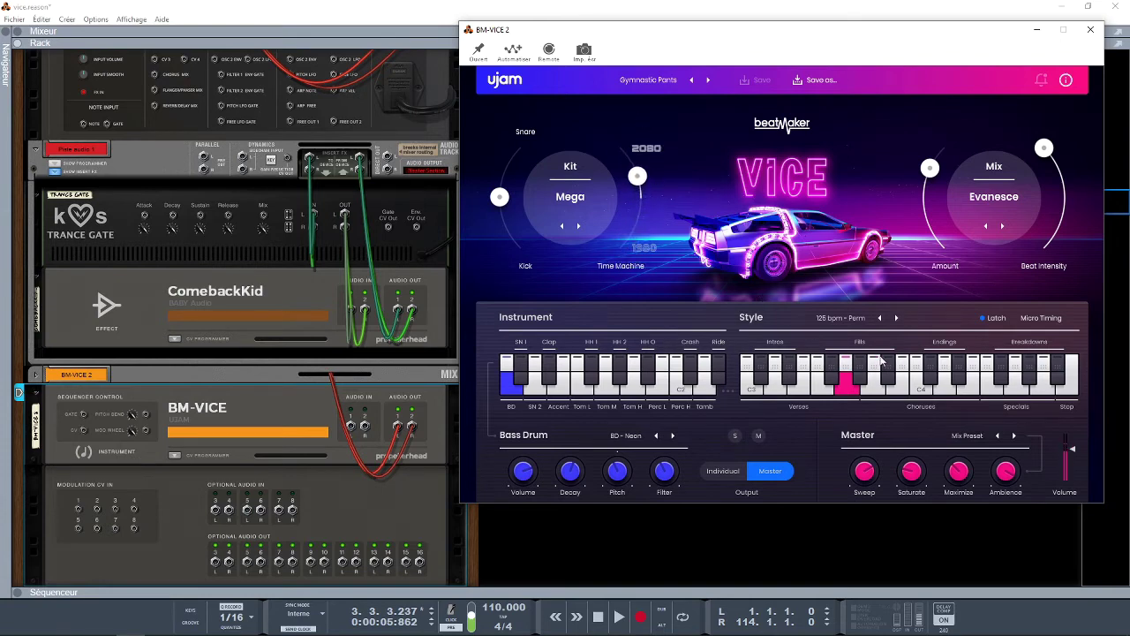
Switch to the 127 bpm When Birds style and on to the 129 bpm Kershaw style, auditioning patterns of each.
click(896, 318)
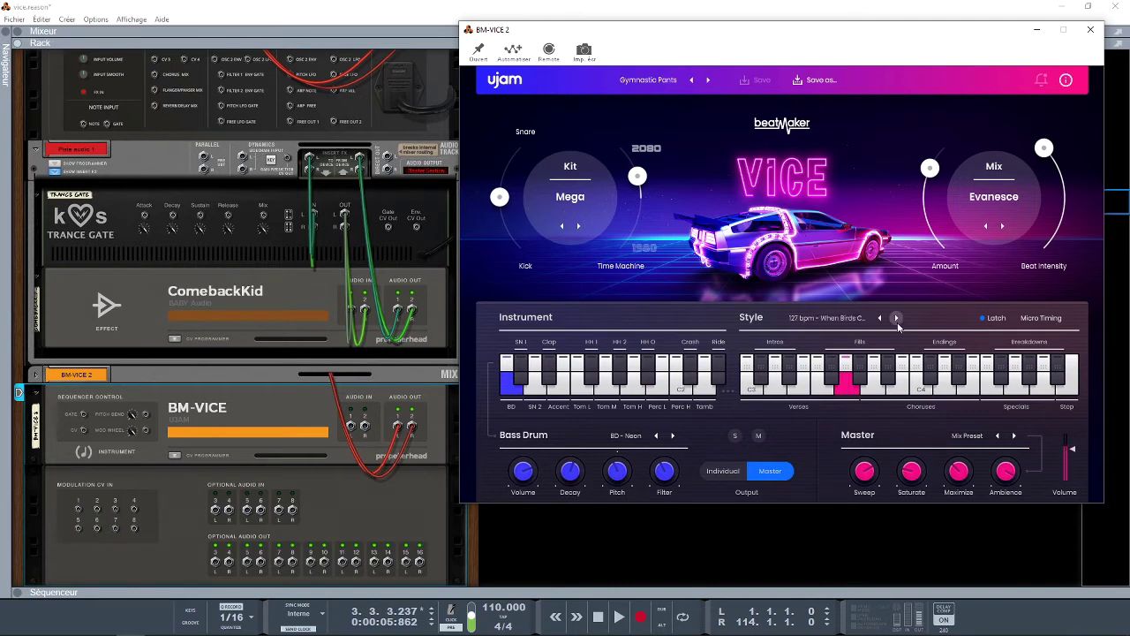
click(948, 398)
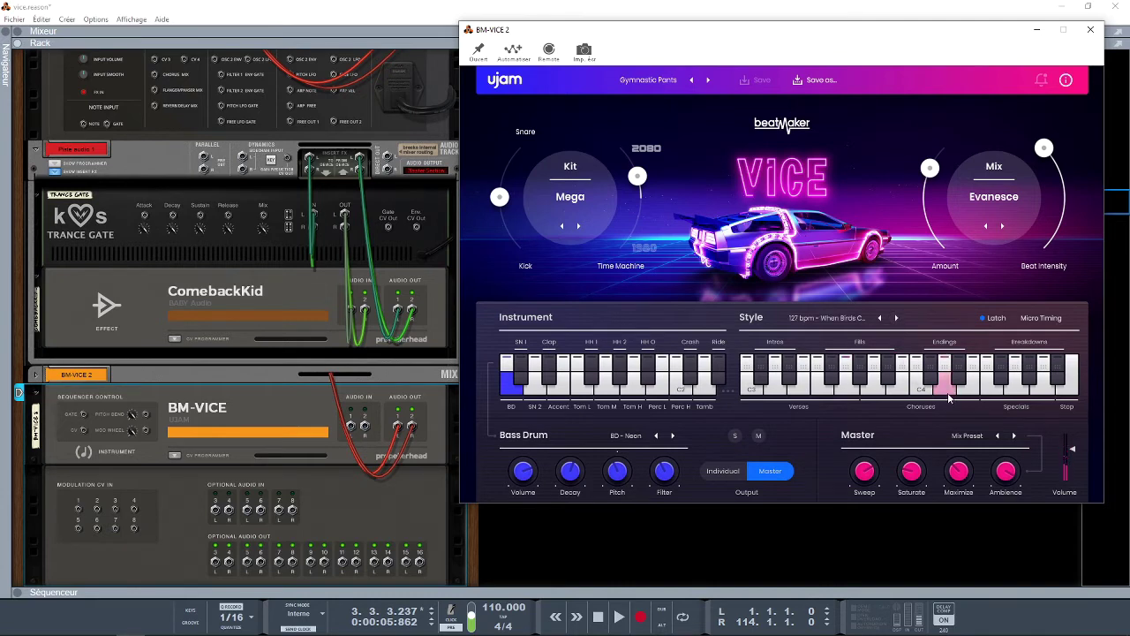
click(850, 394)
click(896, 318)
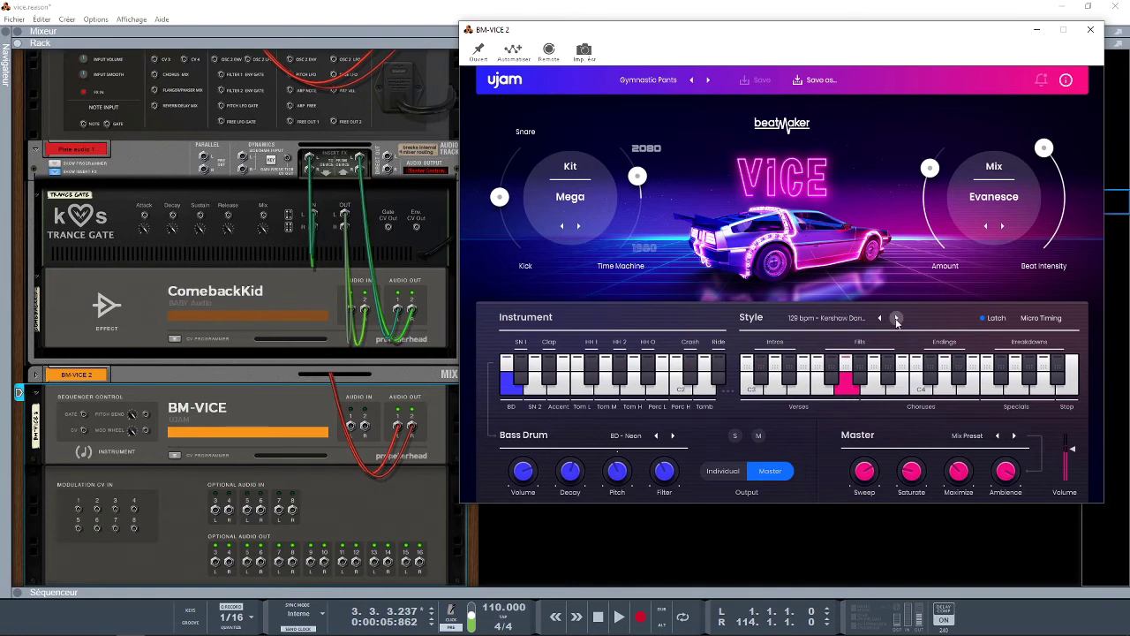
click(753, 393)
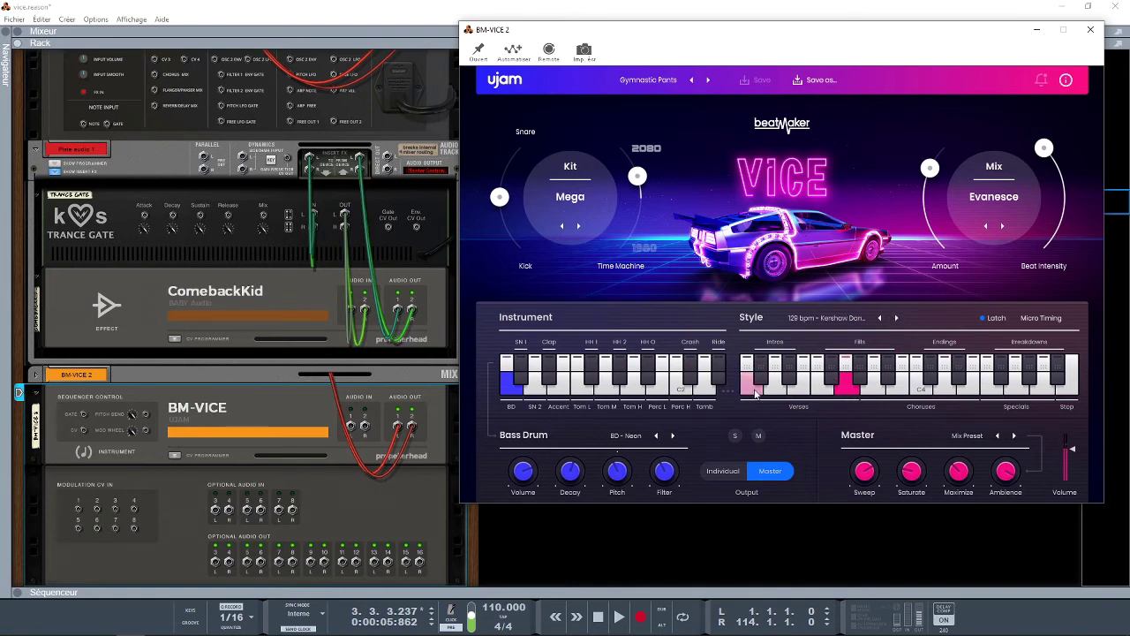
click(844, 394)
click(874, 389)
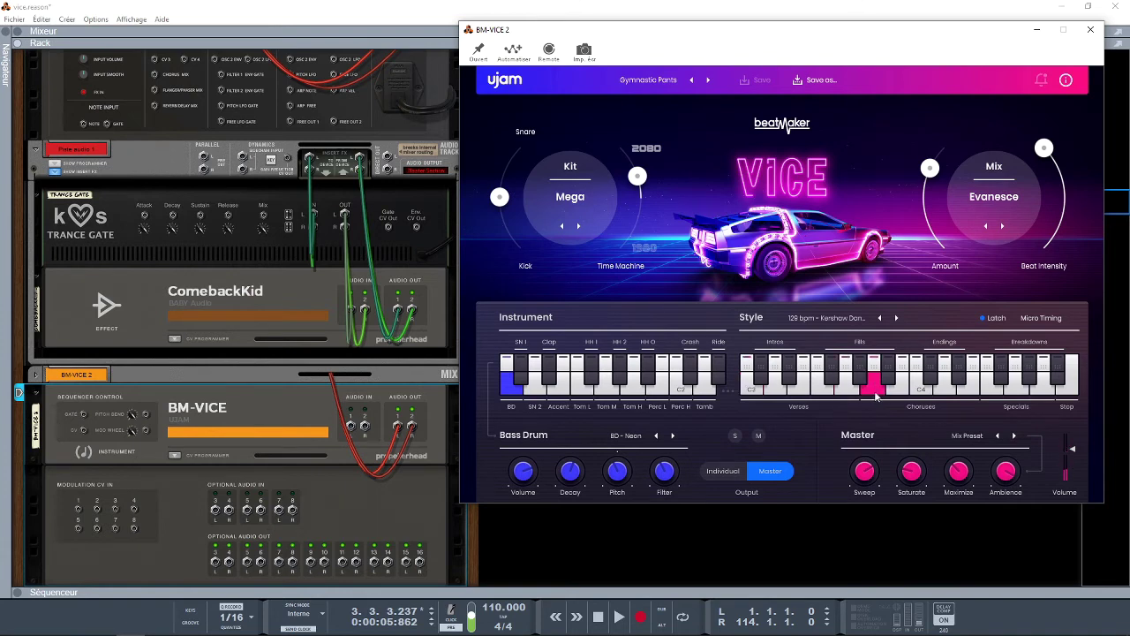
Step through the styles past Happy Hour to the Gunship style, play its patterns, and move the Time Machine slightly towards 1980.
click(897, 318)
click(896, 319)
click(896, 318)
click(896, 318)
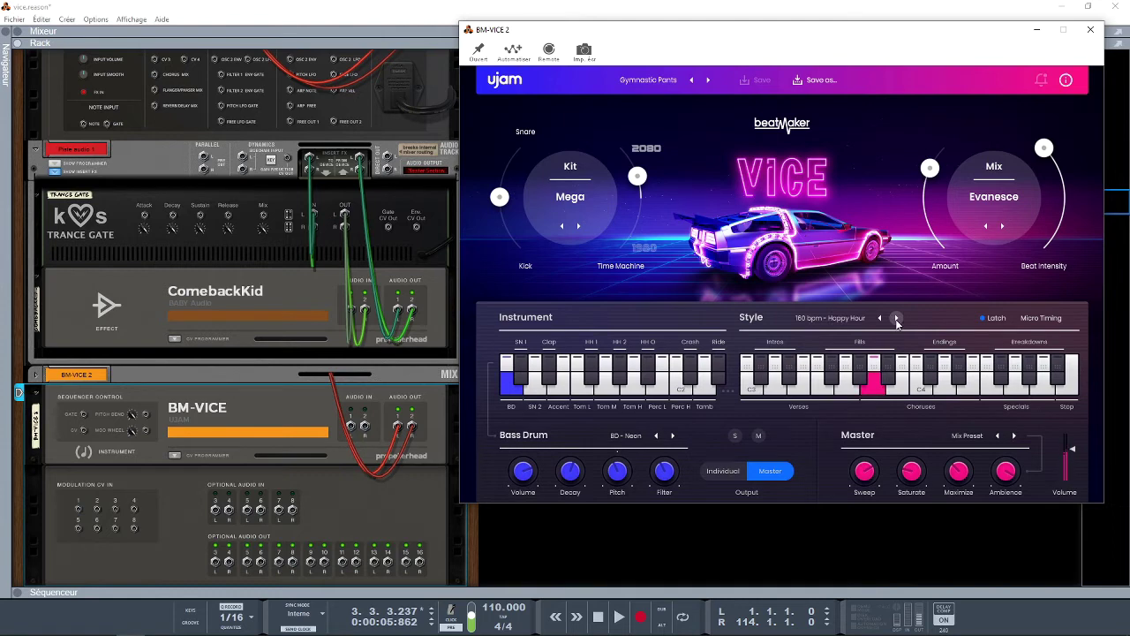
click(896, 318)
click(896, 318)
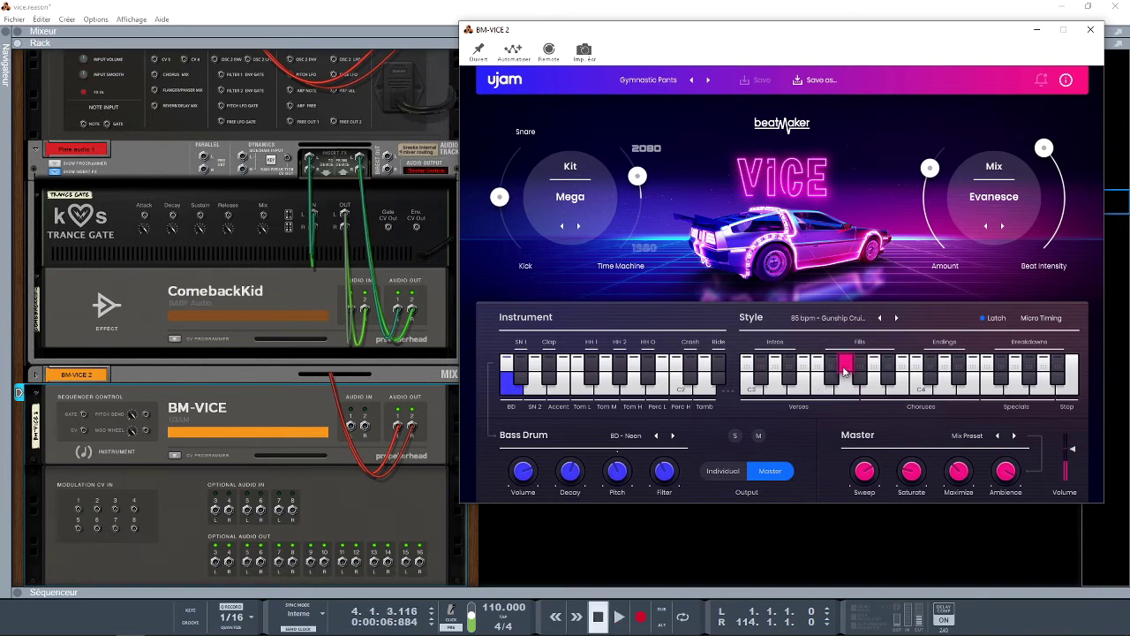
click(852, 371)
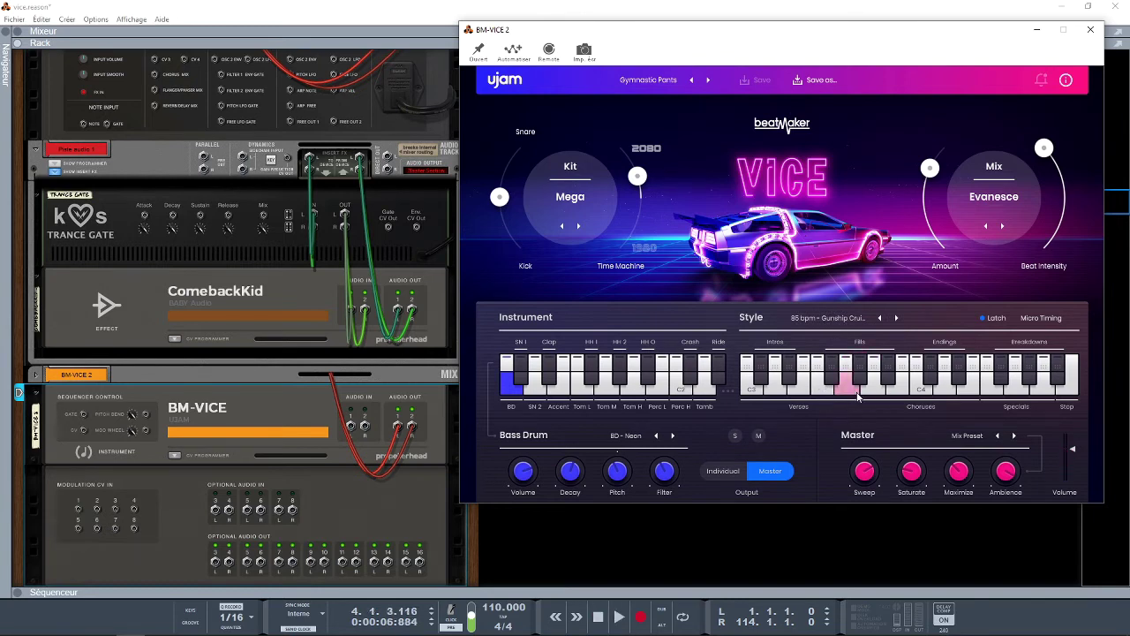
drag(642, 185, 635, 209)
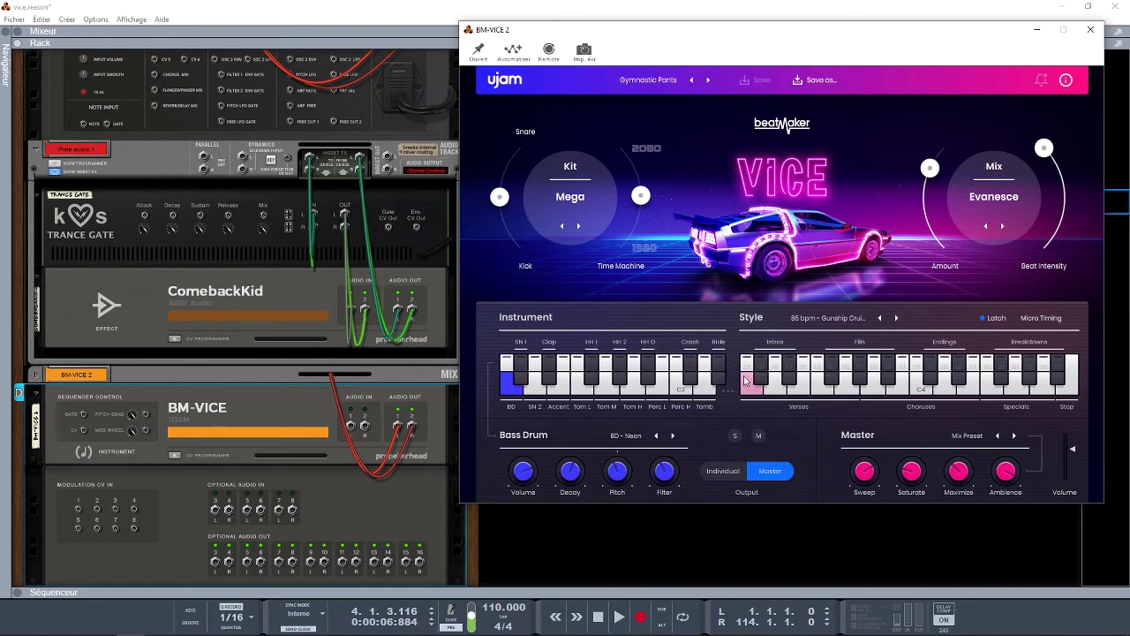
Raise the Slack slightly in the style's Micro Timing settings with a pattern playing, and close the settings.
click(1029, 321)
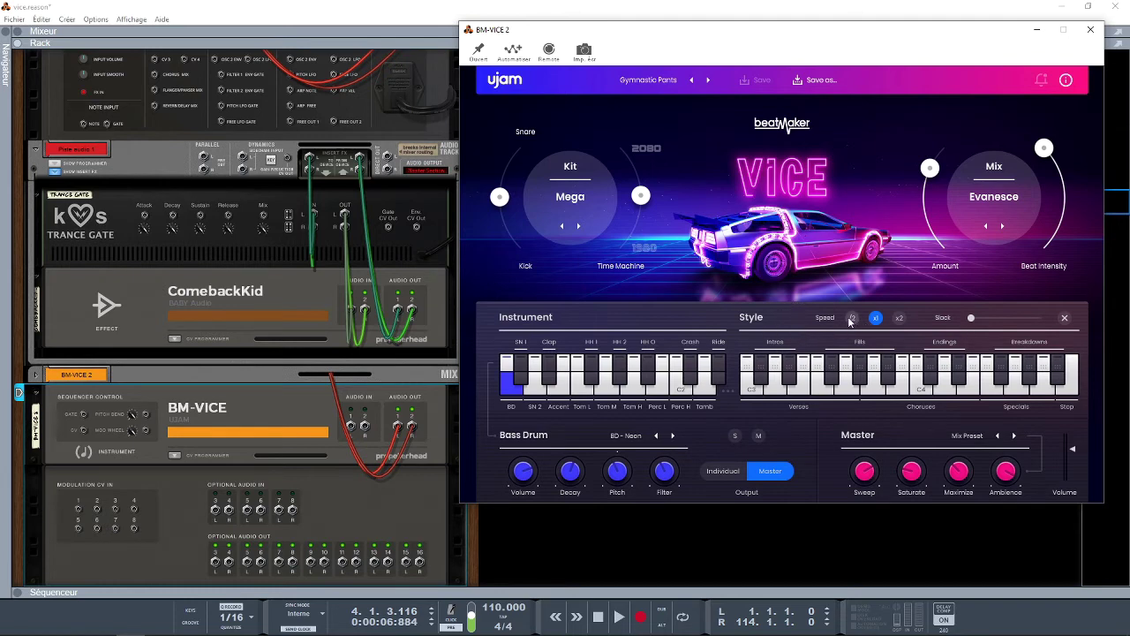
click(896, 396)
drag(971, 318, 989, 324)
click(1065, 317)
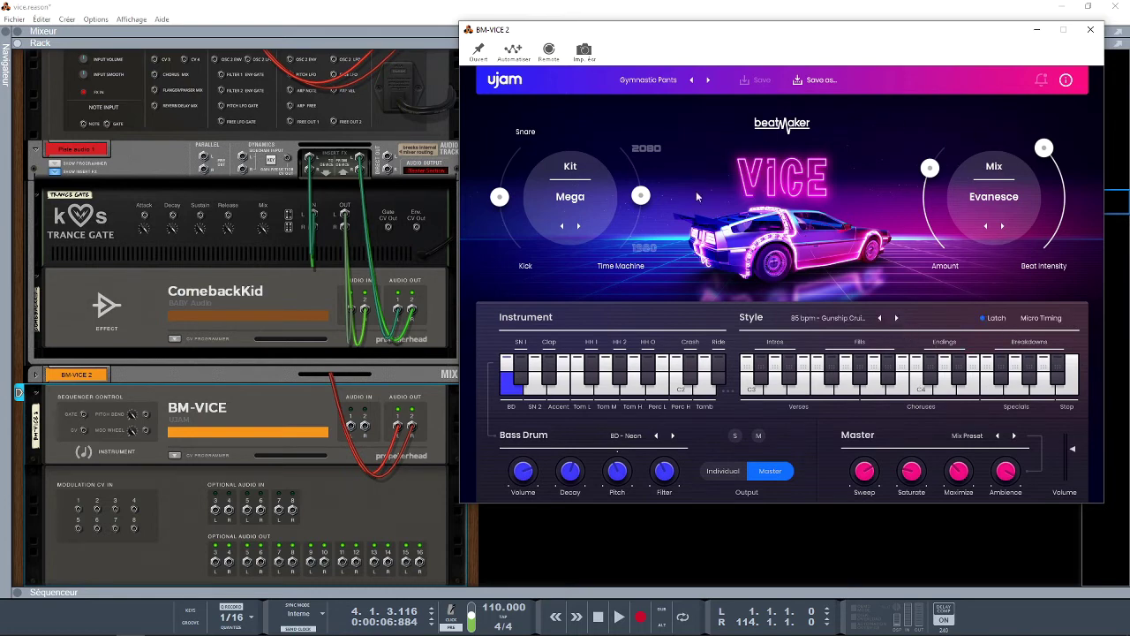
Load the factory Retro preset 8-Bit Curcuits and play one of its patterns.
click(648, 79)
mouse_move(650, 95)
mouse_move(735, 95)
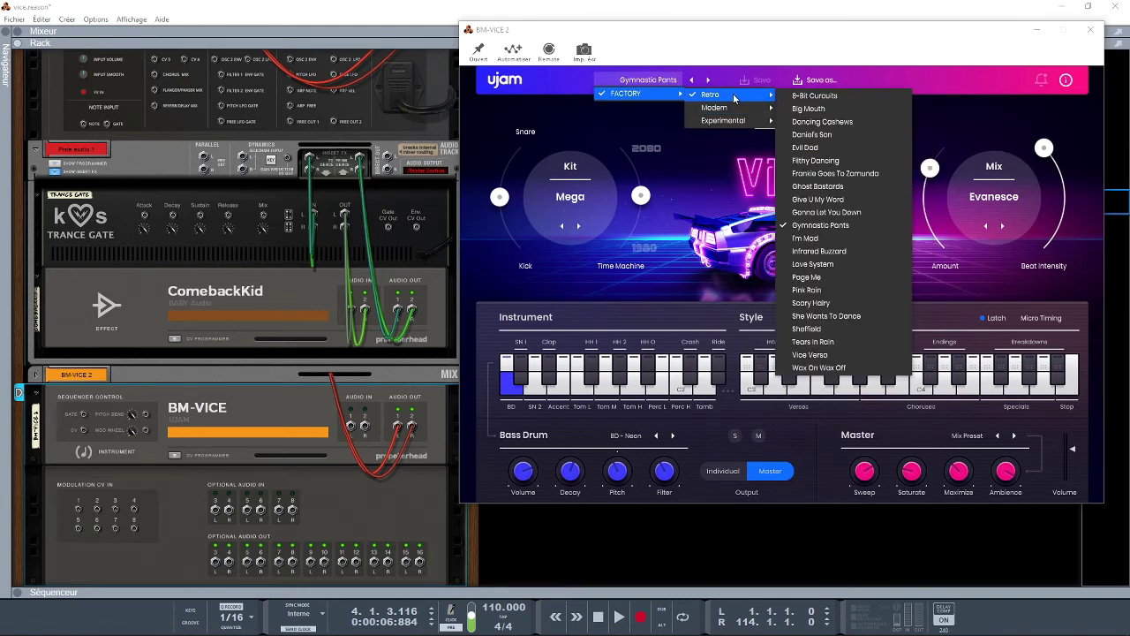
click(838, 97)
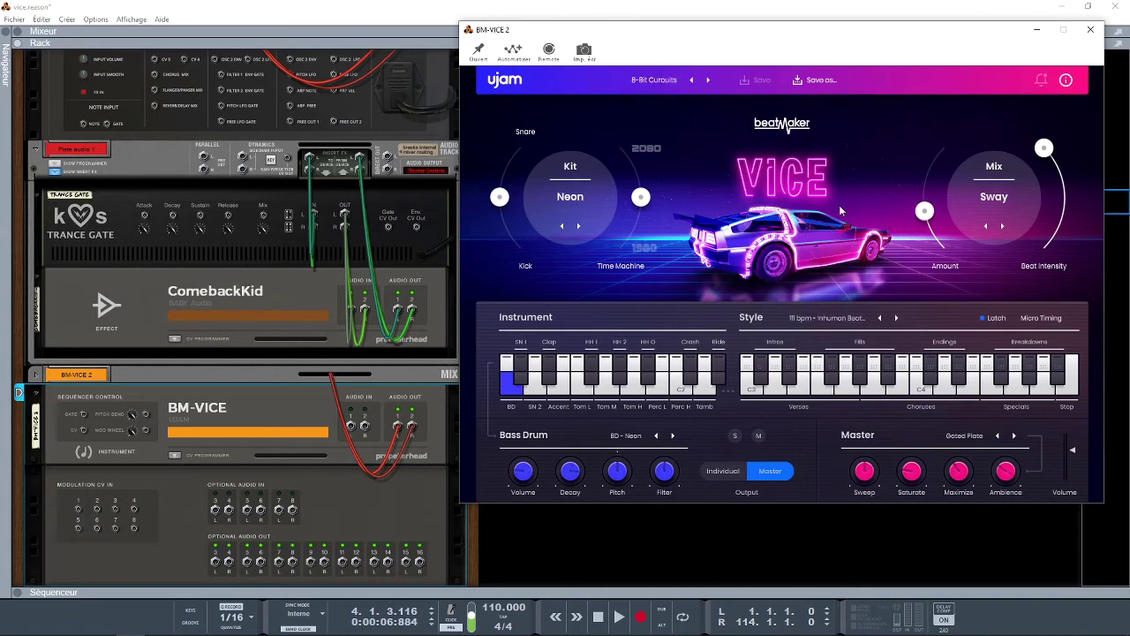
click(849, 393)
Audition the next Retro presets in order, from Big Mouth to Frankie Goes To Zamunda, with the pattern running.
click(708, 81)
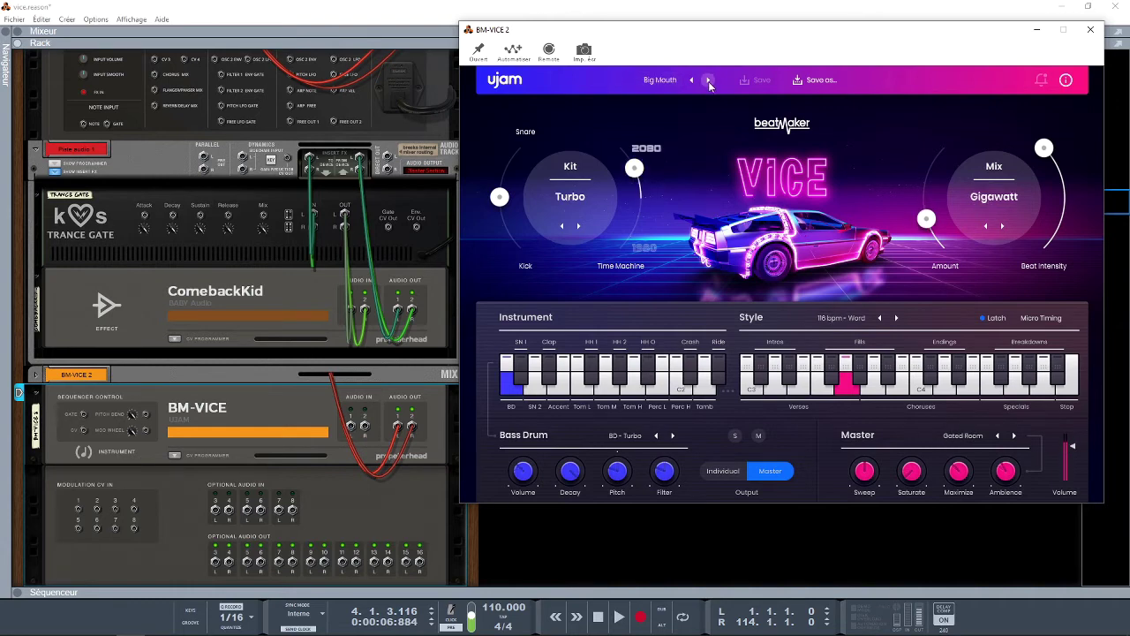
click(708, 80)
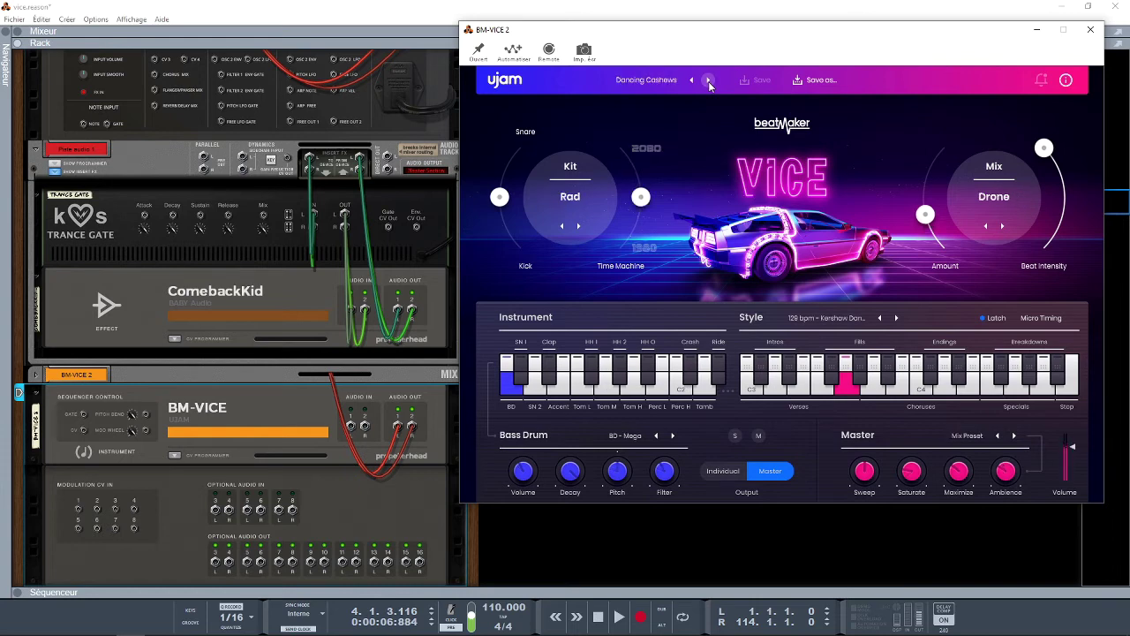
click(708, 80)
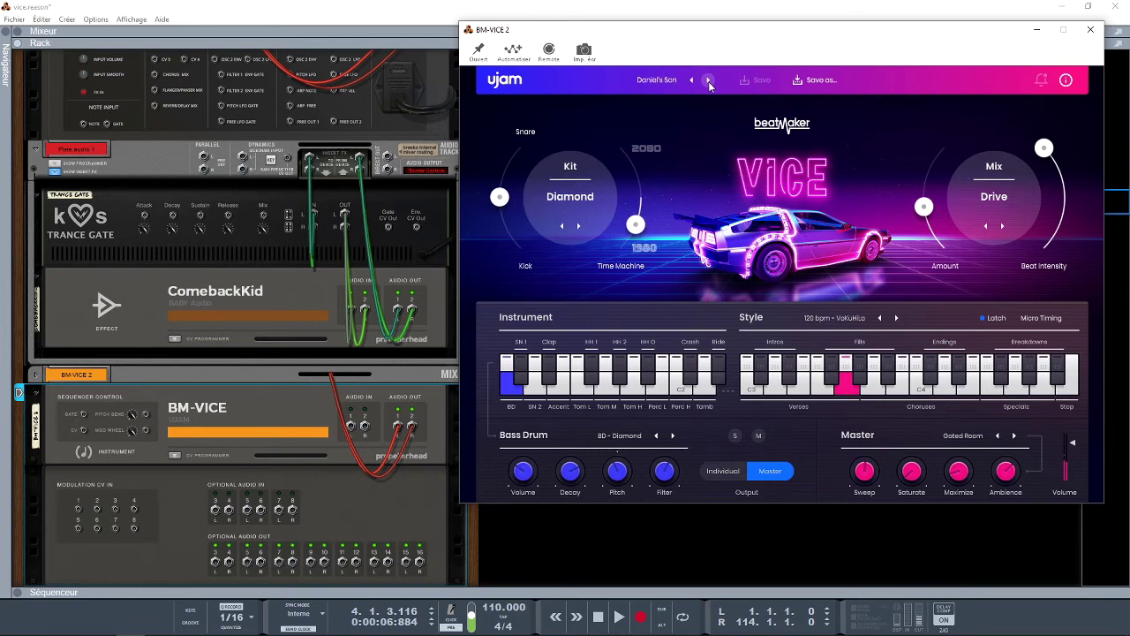
click(708, 81)
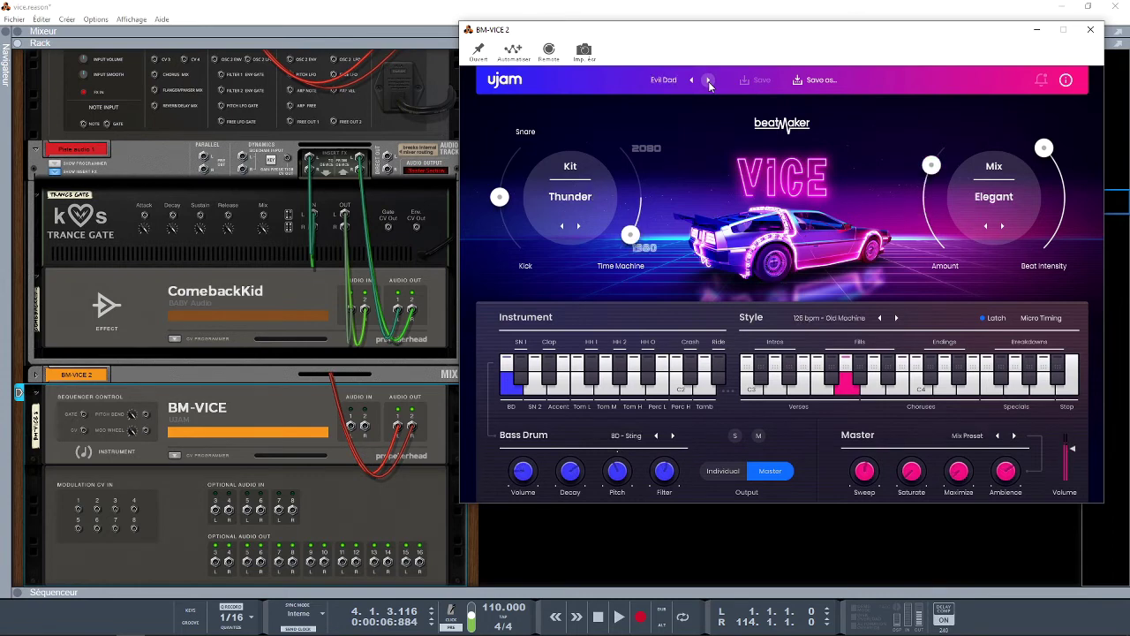
click(708, 81)
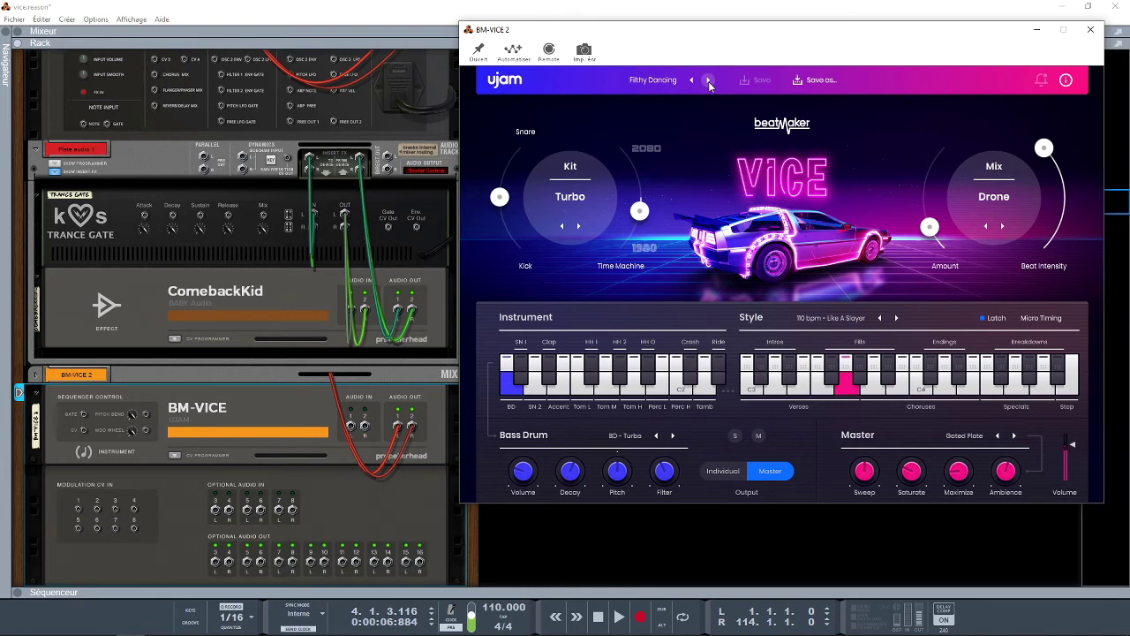
click(708, 81)
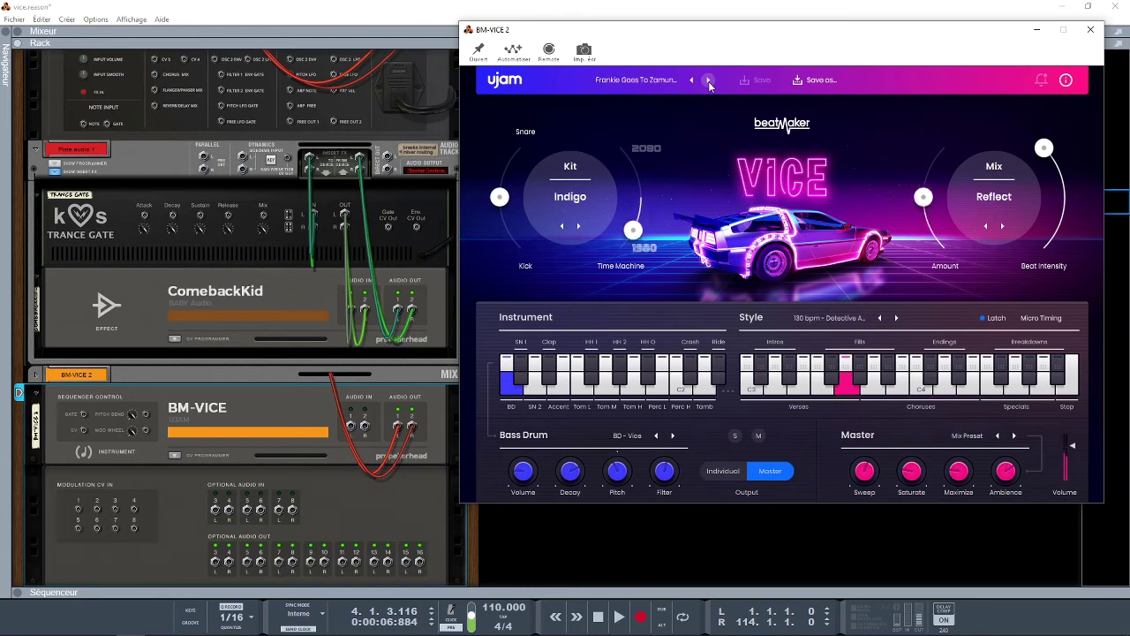
Play several patterns of the Frankie Goes To Zamunda preset, starting with the C3 pattern.
click(744, 389)
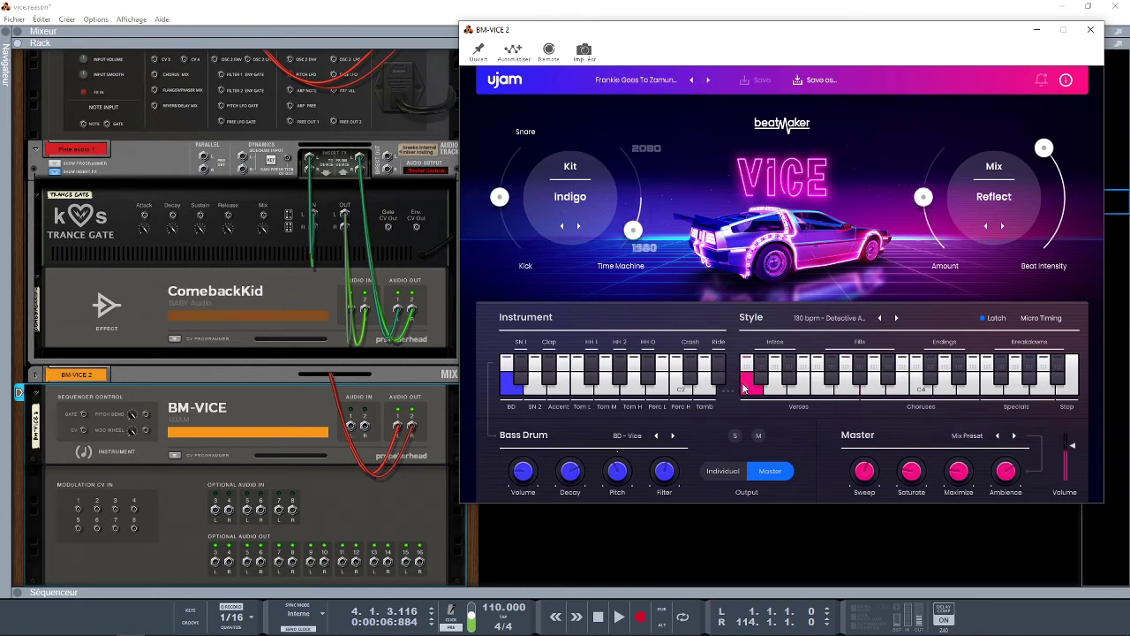
click(841, 370)
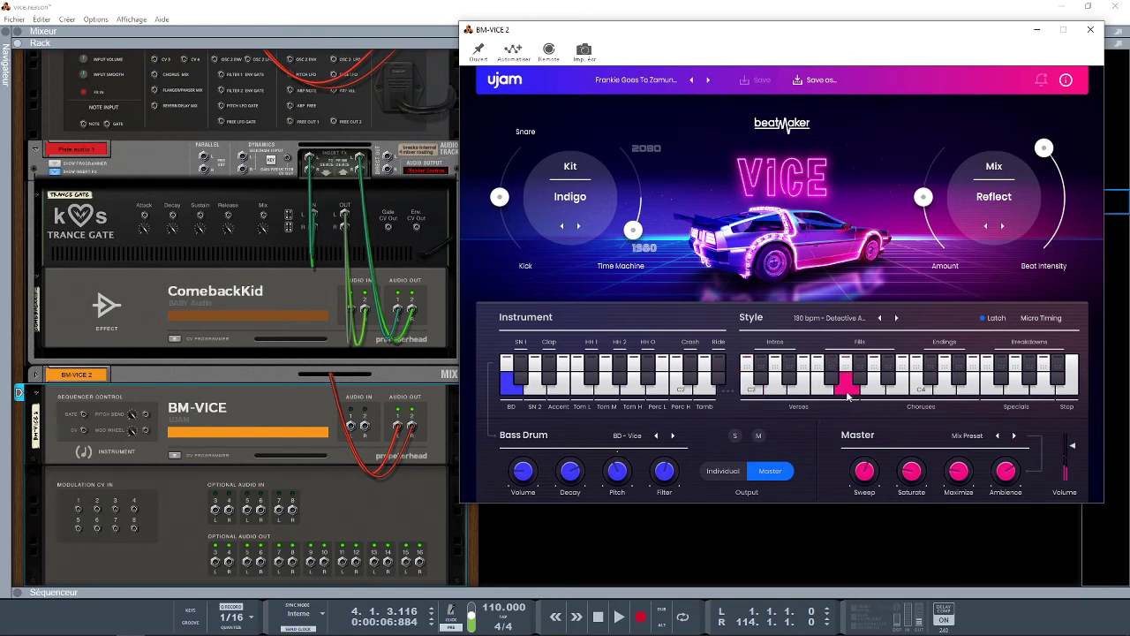
click(889, 380)
click(942, 393)
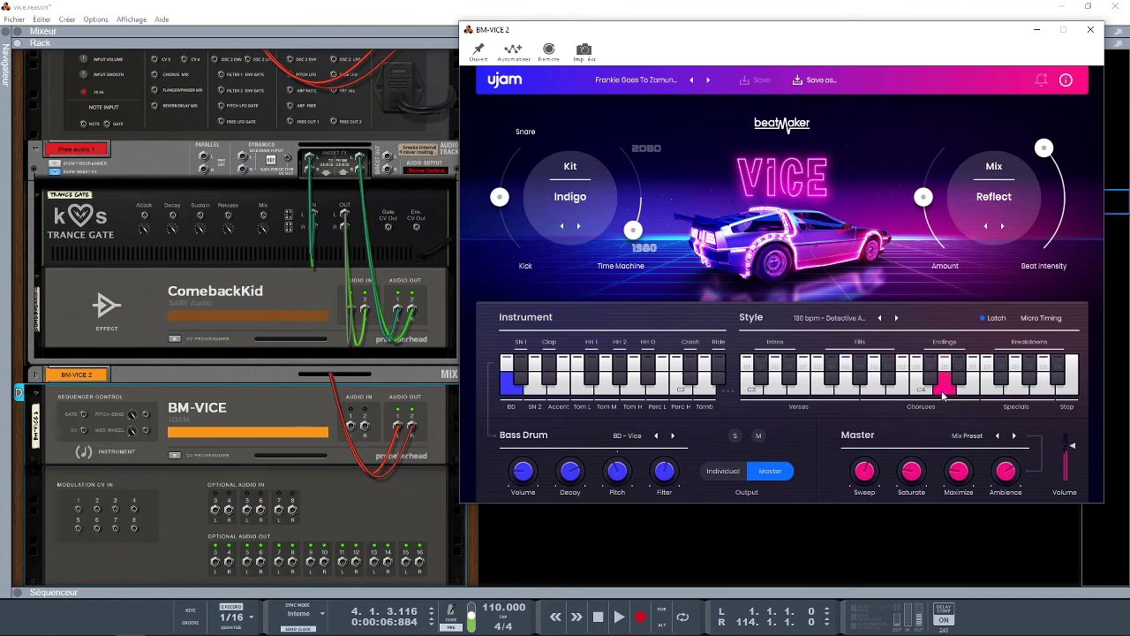
click(874, 389)
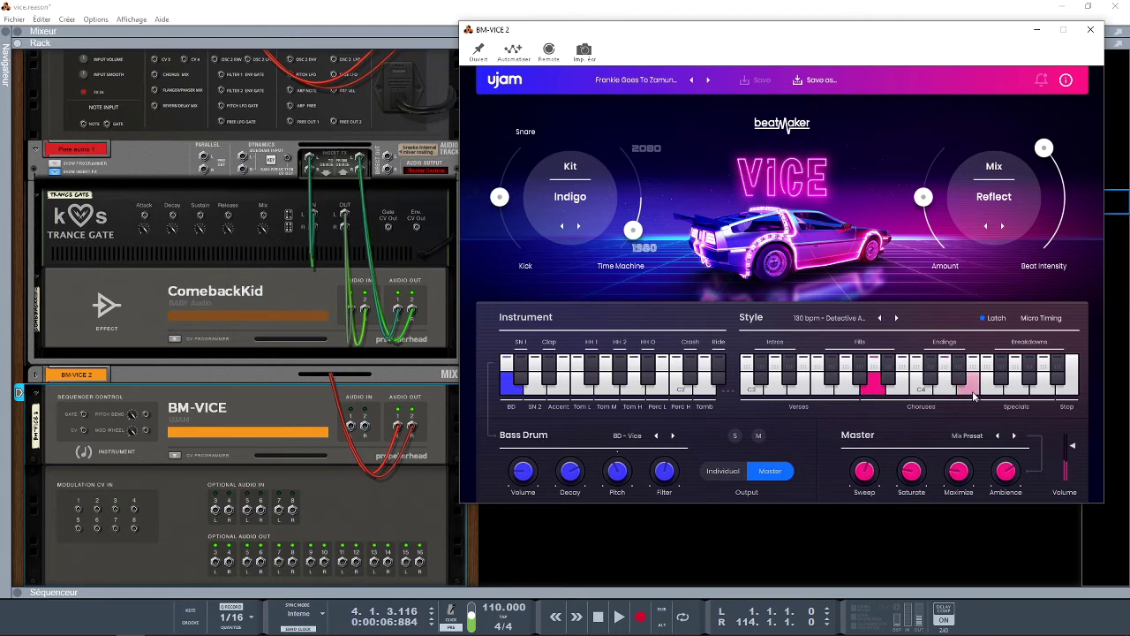
click(877, 393)
Audition the following presets from Ghost Bastards through Give U My Word to Gonna Let You Down.
click(708, 80)
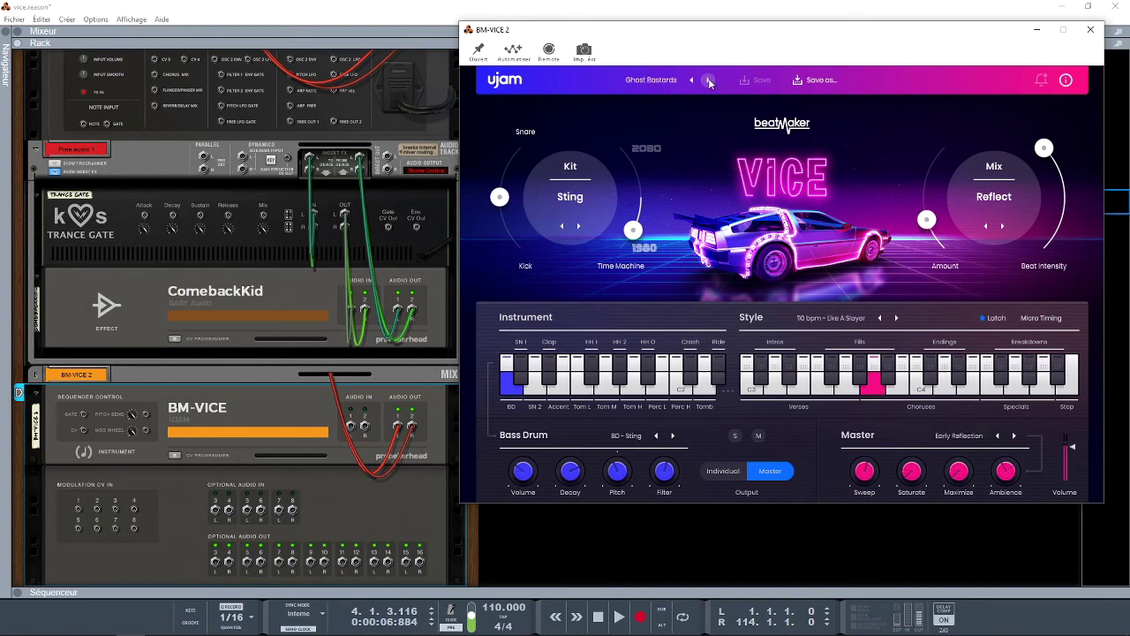
click(844, 394)
click(707, 80)
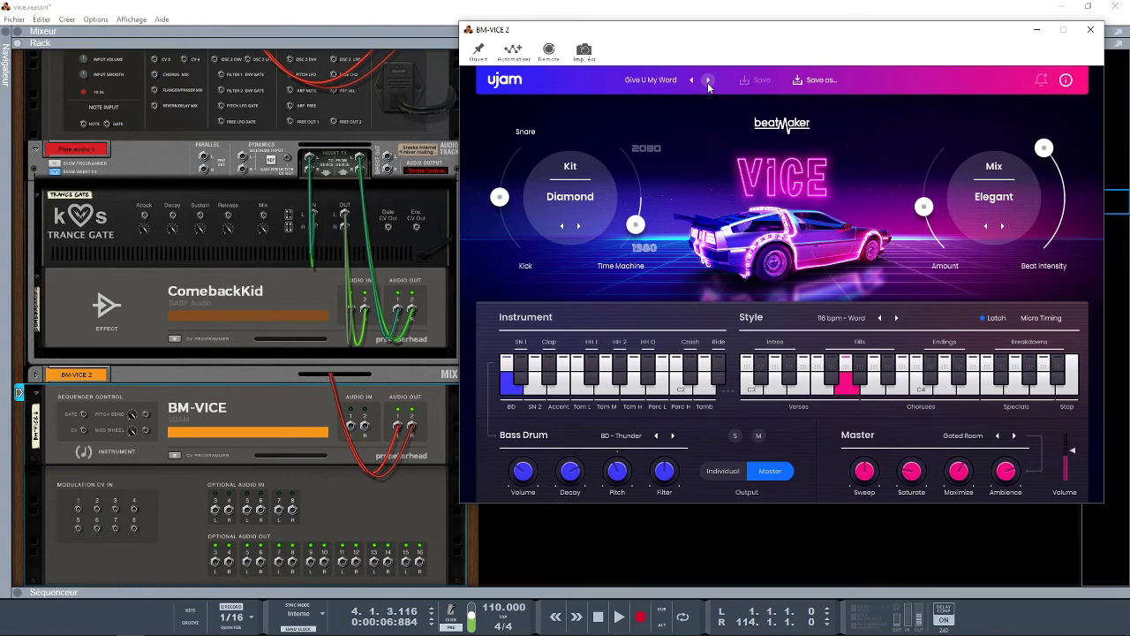
click(707, 80)
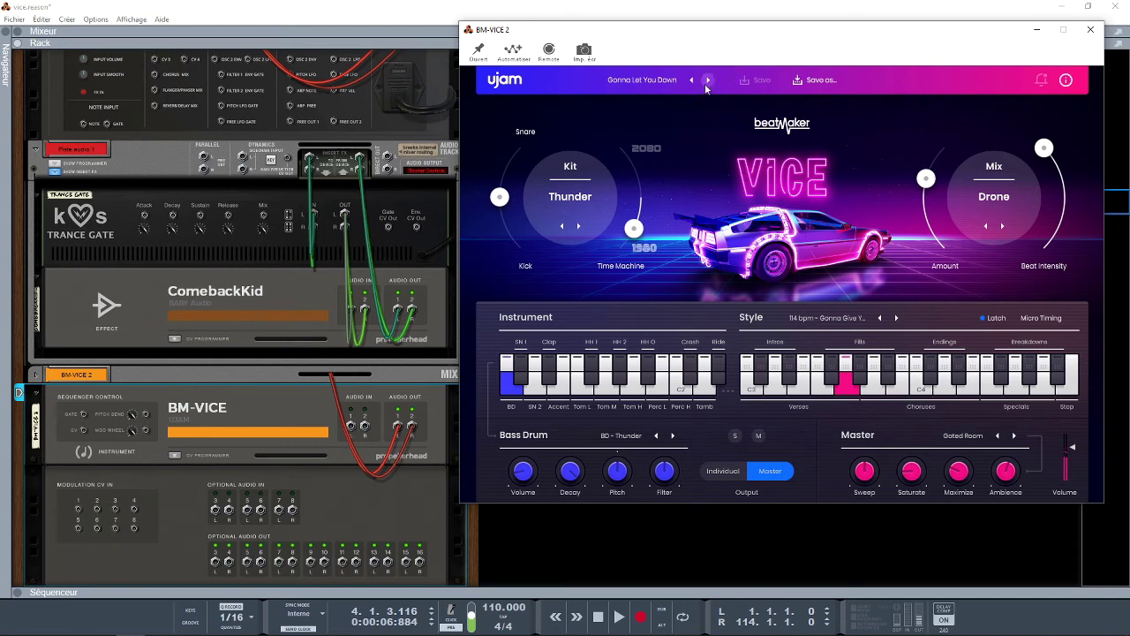
Advance through Gymnastic Pants to the I'm Mad preset, vary its master Ambience and Sweep, and set Time Machine to -23 %.
click(706, 82)
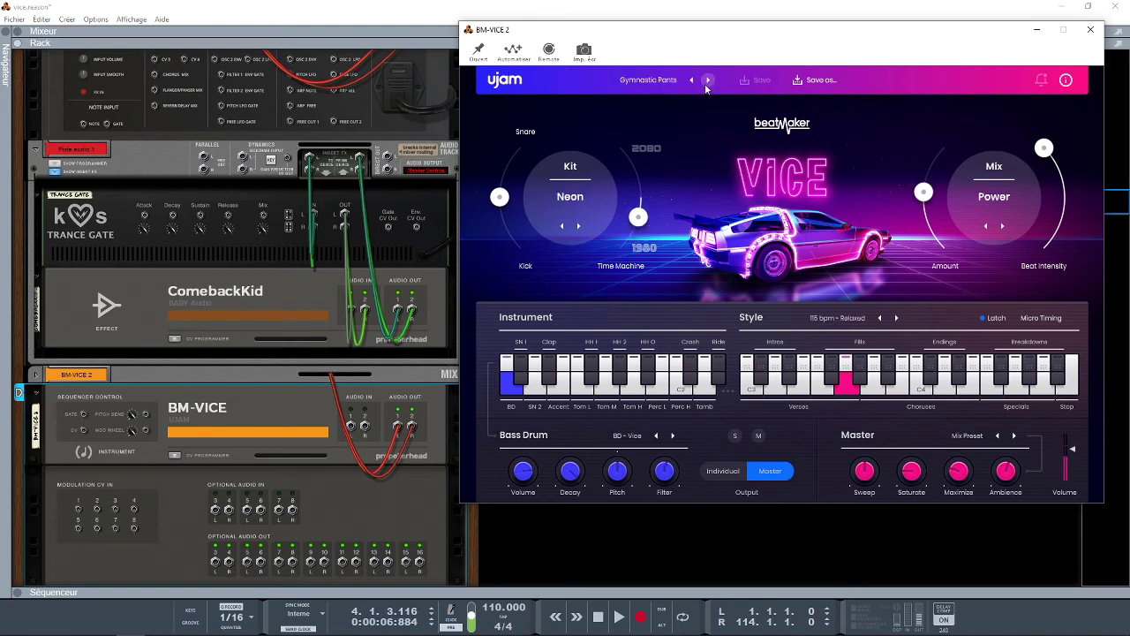
click(708, 81)
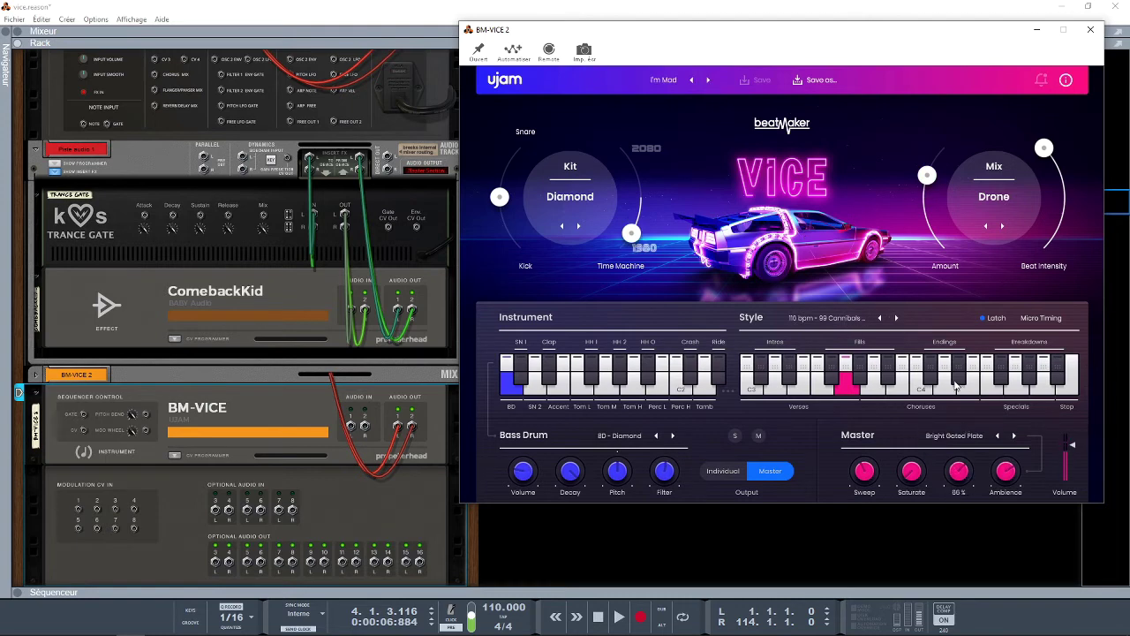
drag(999, 457, 1001, 413)
drag(999, 457, 993, 451)
drag(871, 477, 871, 382)
drag(636, 234, 729, 209)
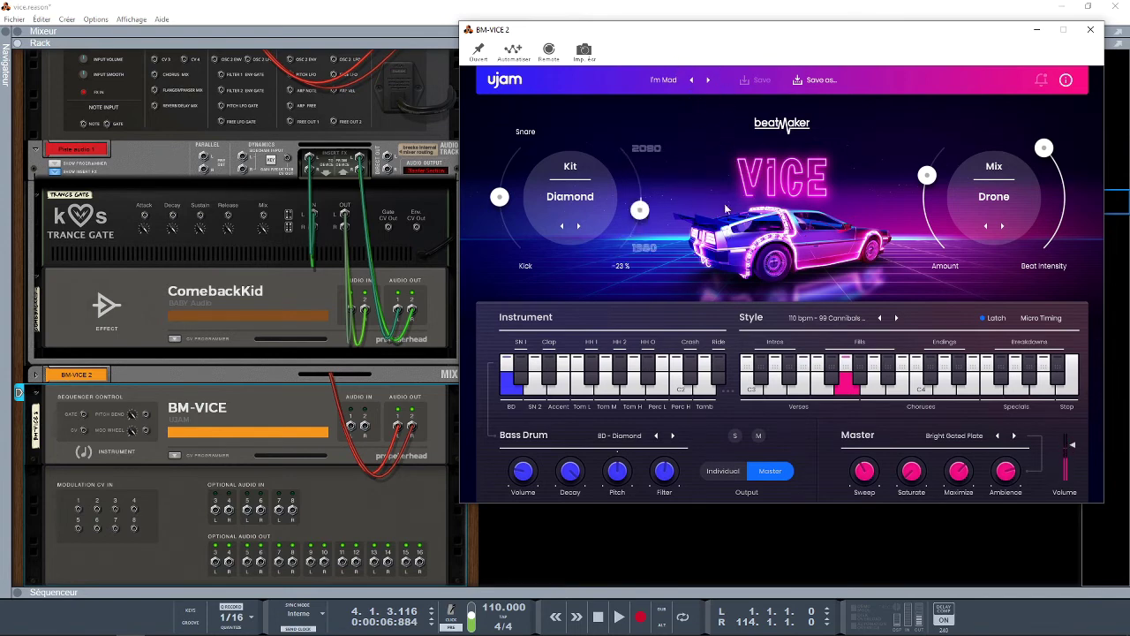
Try the Gigawatt and Beam mixes on the I'm Mad preset, with the mix amount at 100.
click(1000, 201)
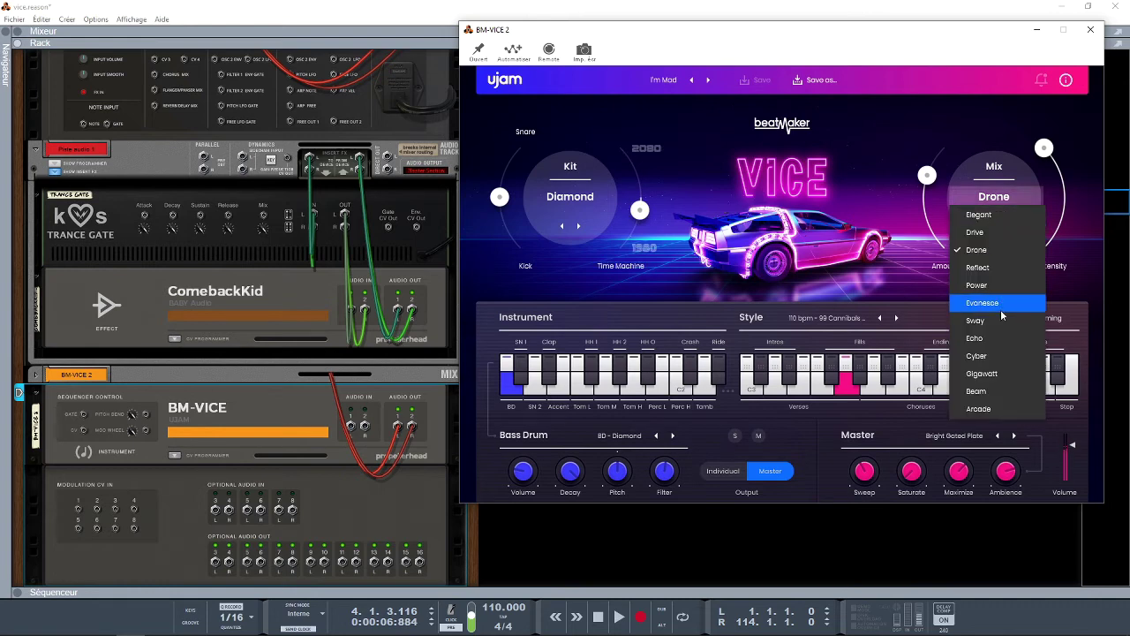
click(994, 374)
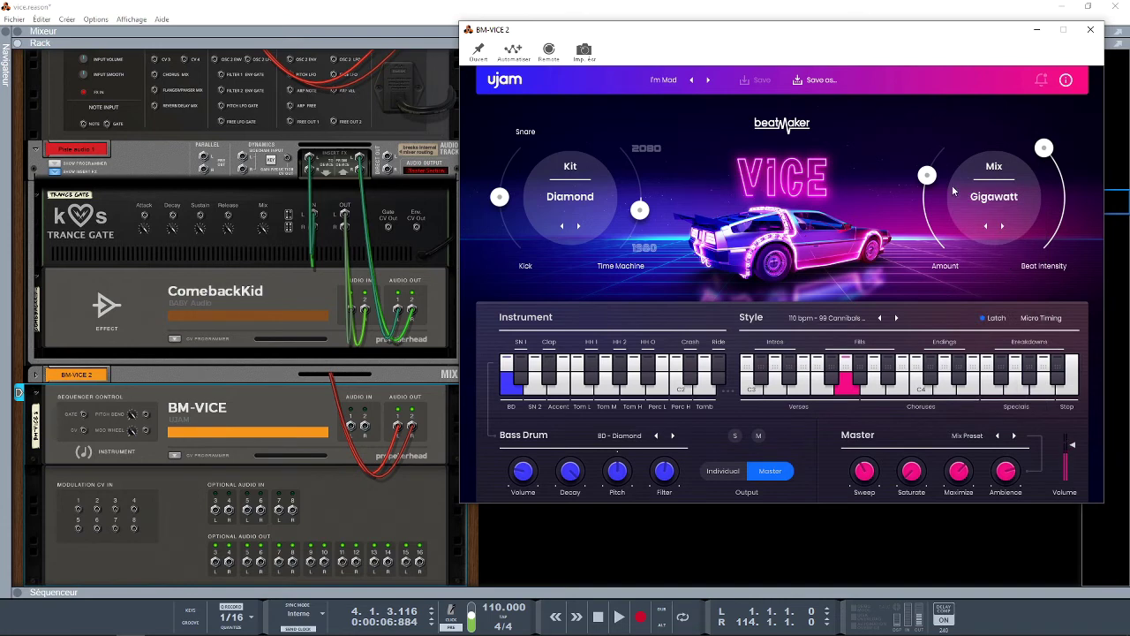
click(1002, 227)
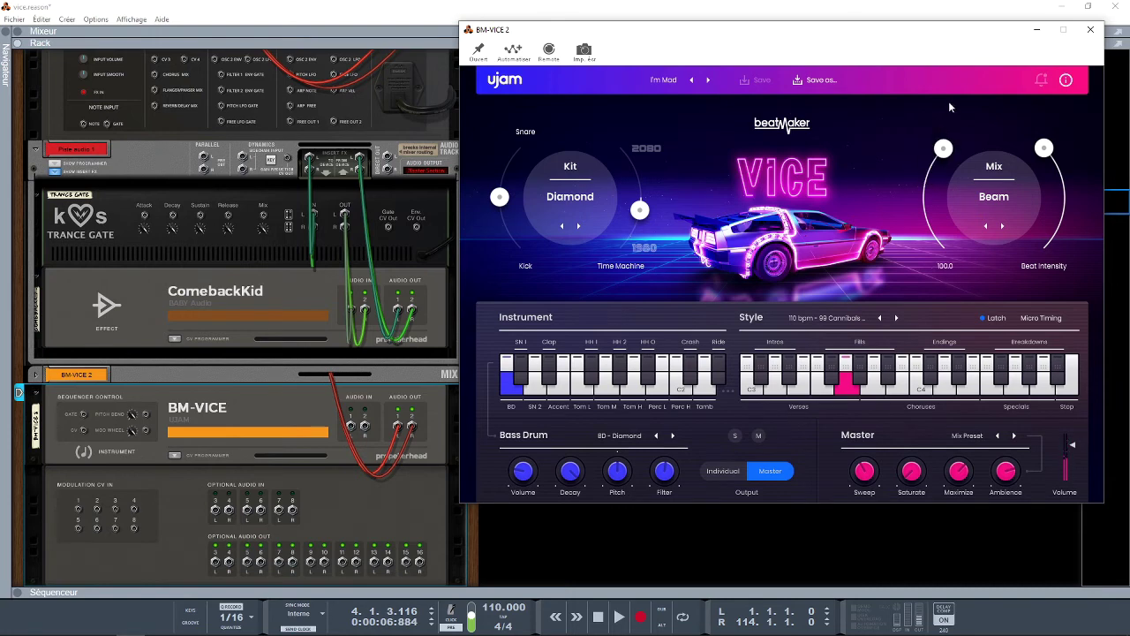
drag(950, 136, 930, 92)
Audition the next presets in order: Infrared Buzzard, Love System, Page Me and Pink Rain.
click(708, 80)
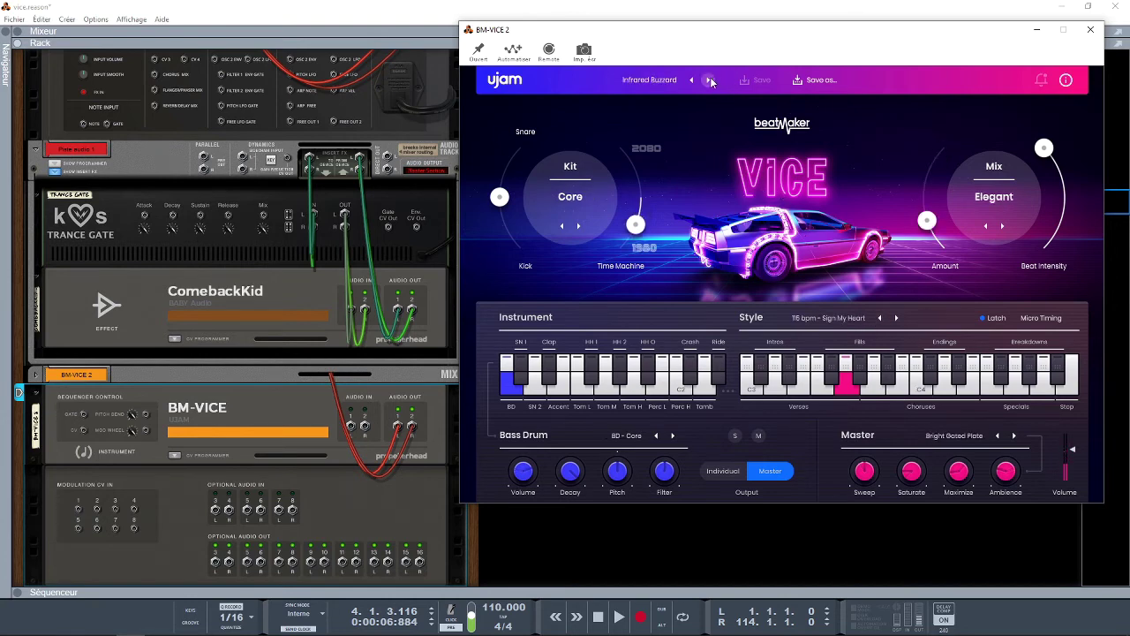
click(709, 79)
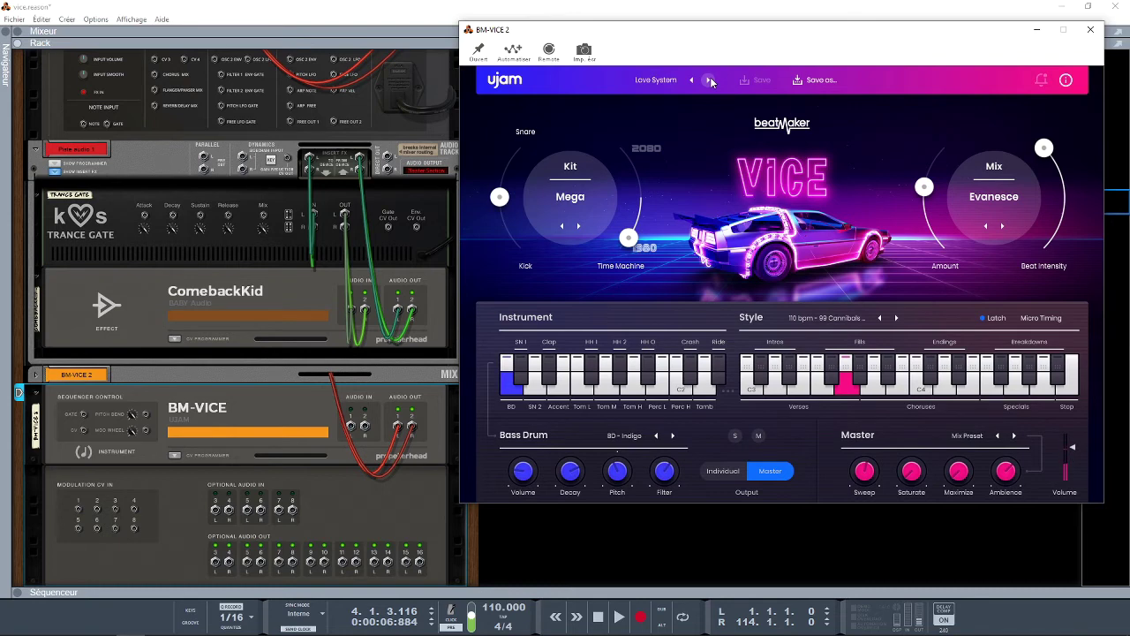
click(710, 80)
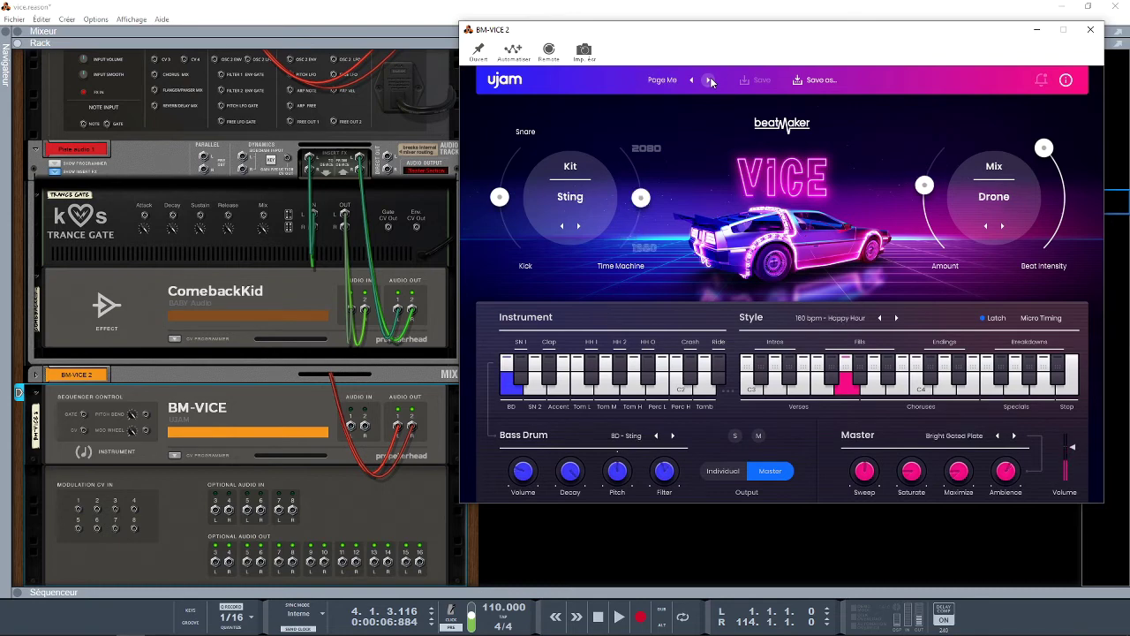
click(710, 80)
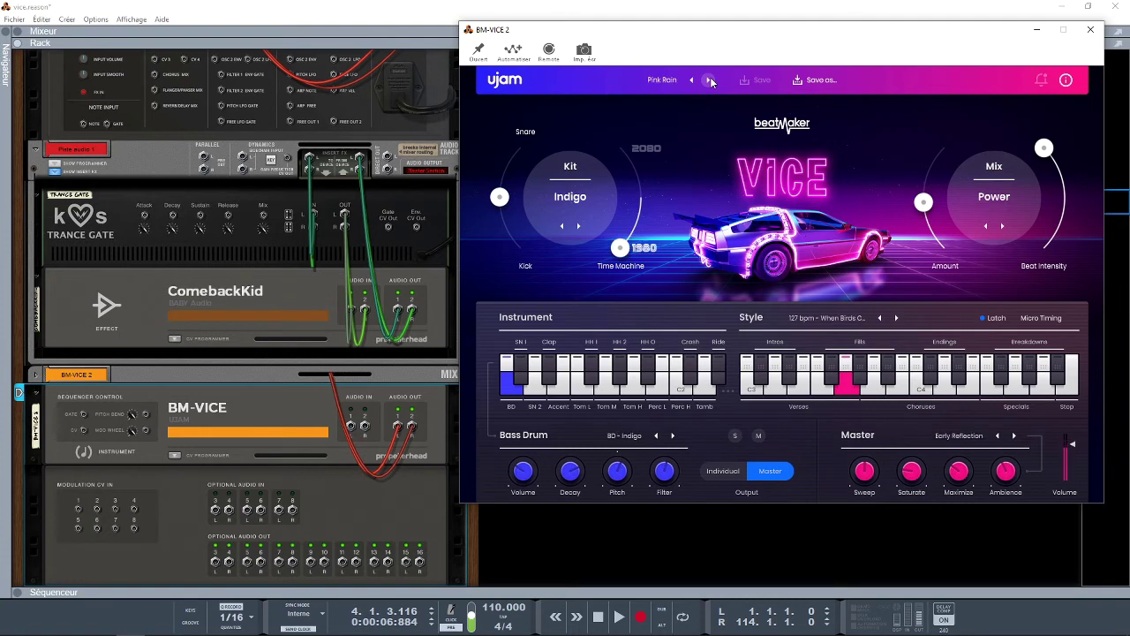
Play the first chorus pattern, continue to the Scary Hairy preset and raise its Sway mix amount.
click(881, 396)
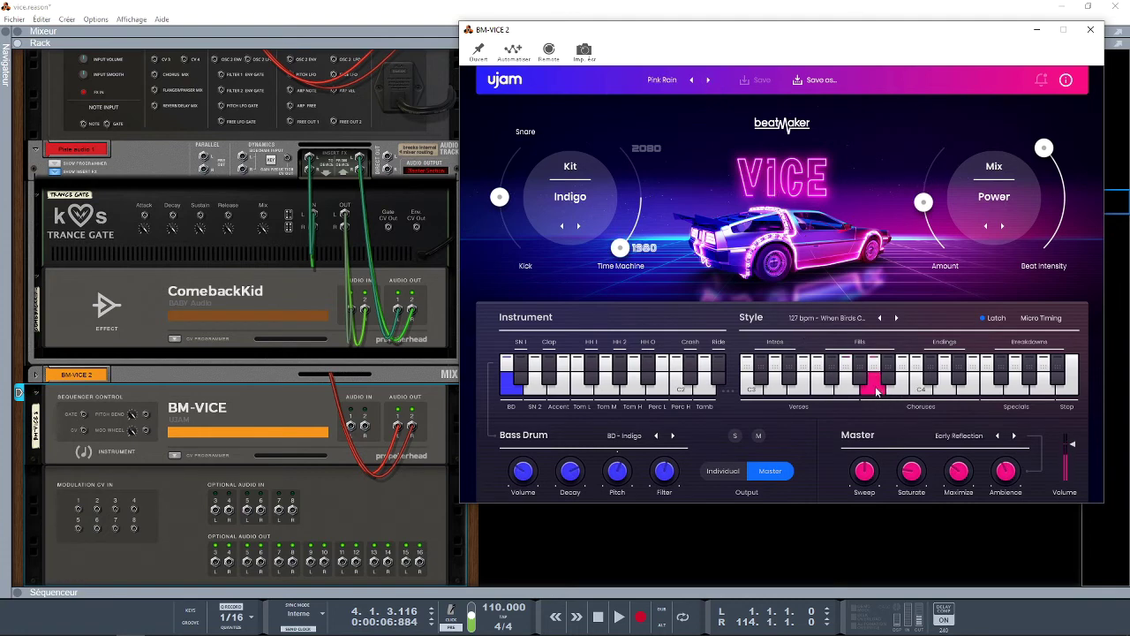
click(709, 80)
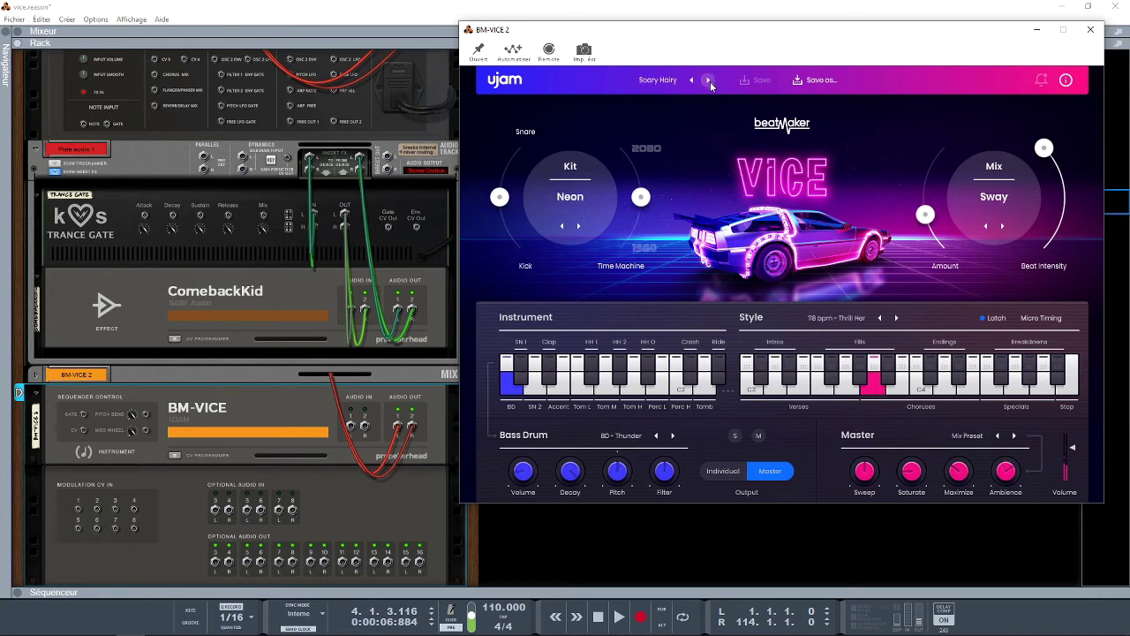
drag(925, 214, 924, 163)
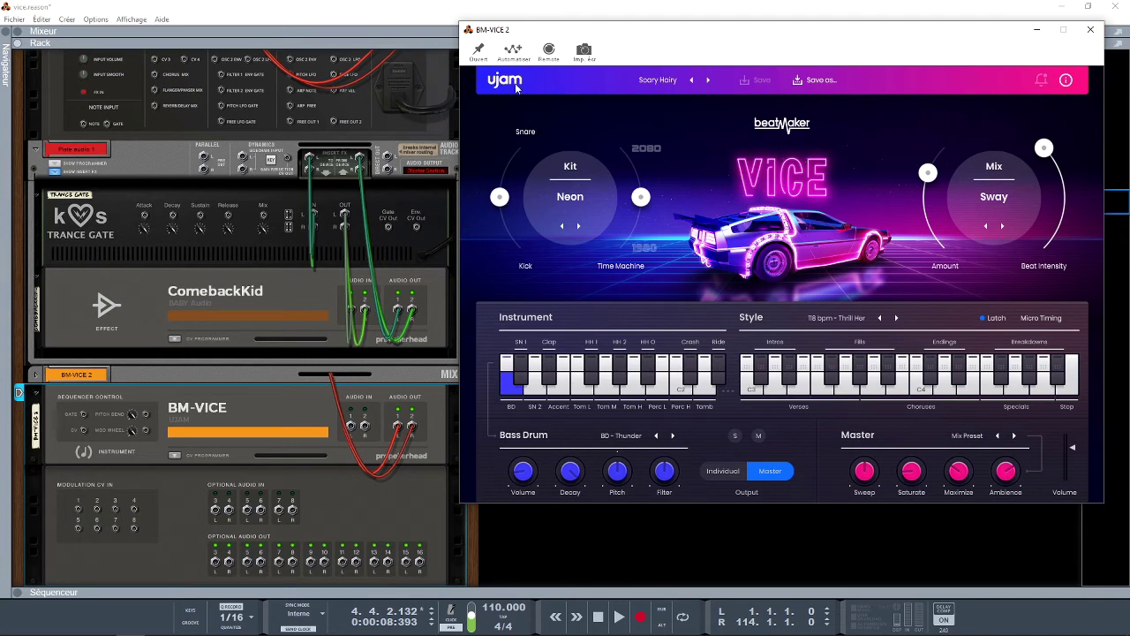
Flip the rack around to show the front of the BM-VICE device.
click(380, 541)
key(Tab)
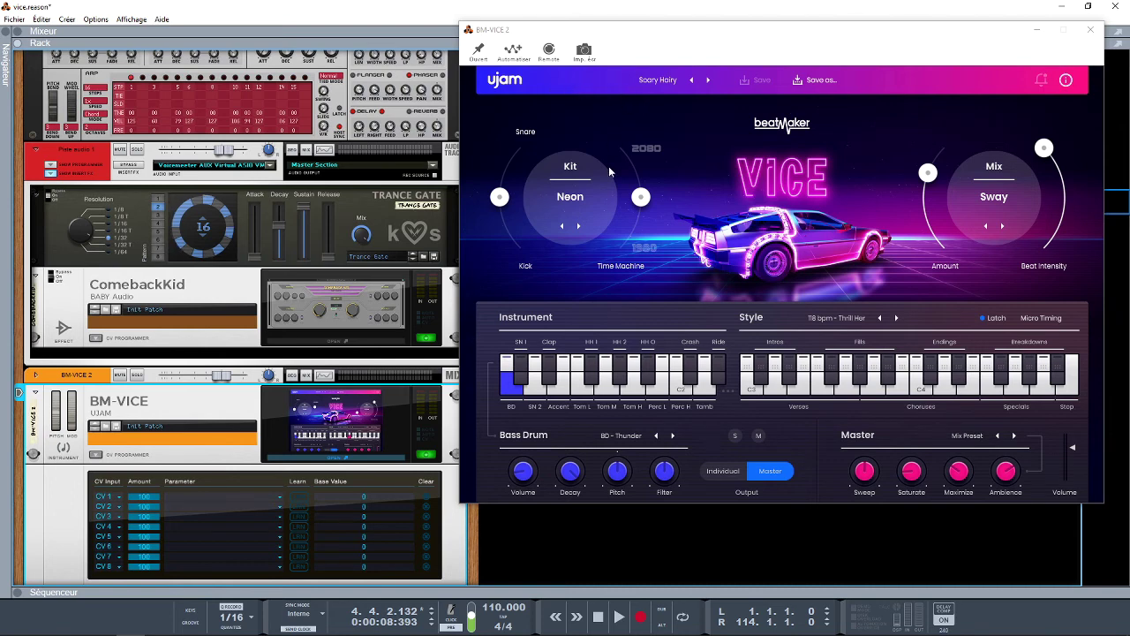
click(843, 366)
click(852, 369)
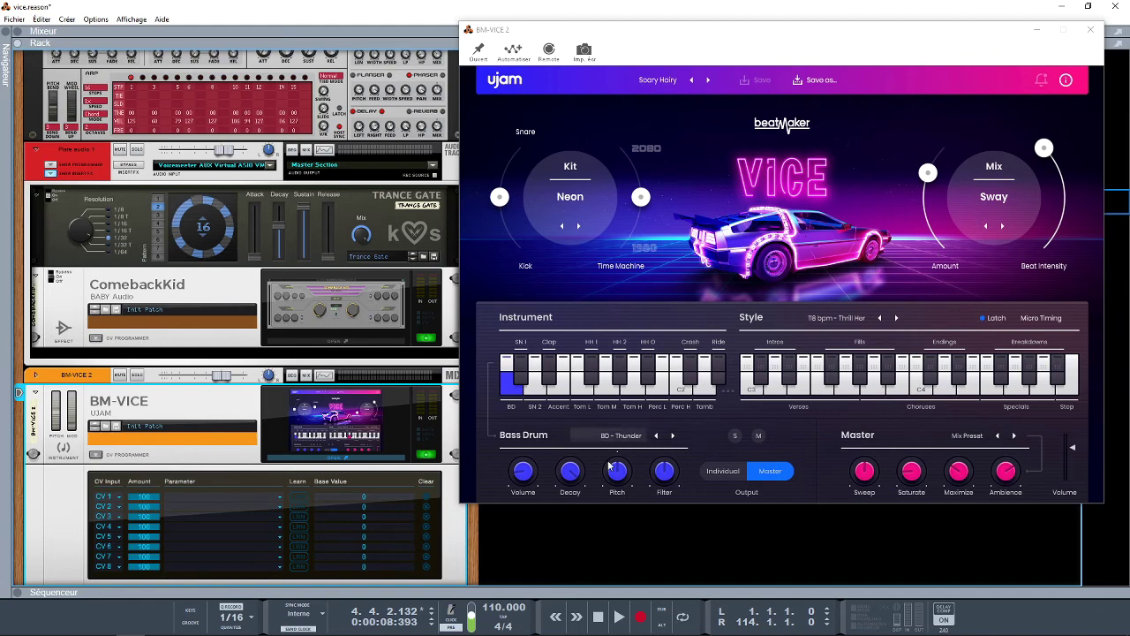
Switch to the web browser and show the price section of the VICE product page on Plugin Boutique.
mouse_move(406, 631)
click(104, 625)
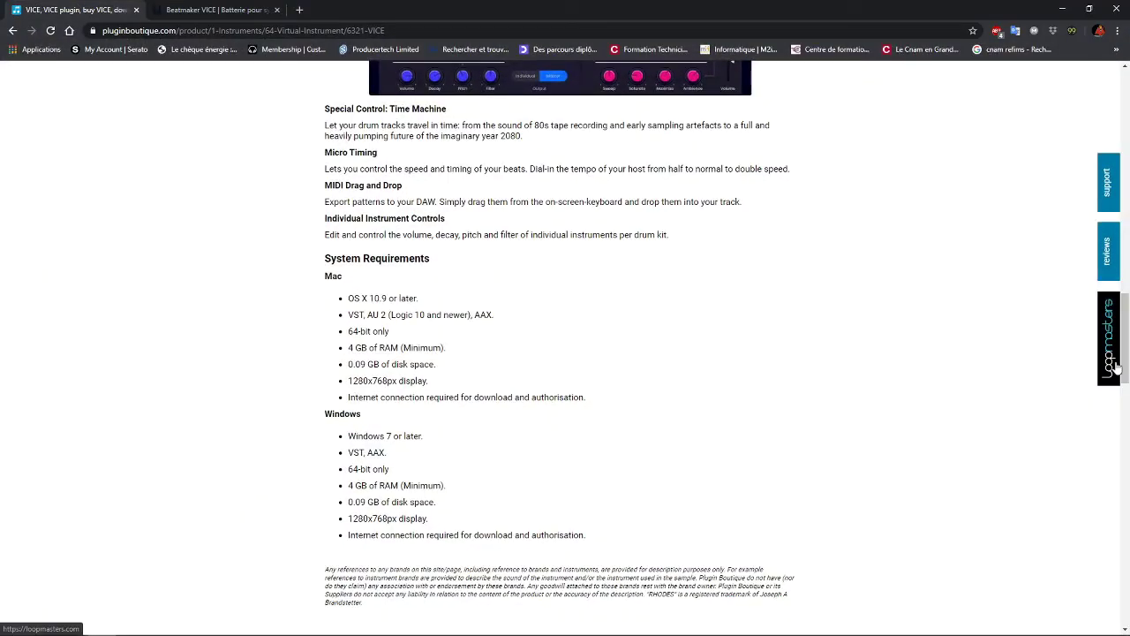
click(1127, 240)
drag(1126, 240, 1126, 121)
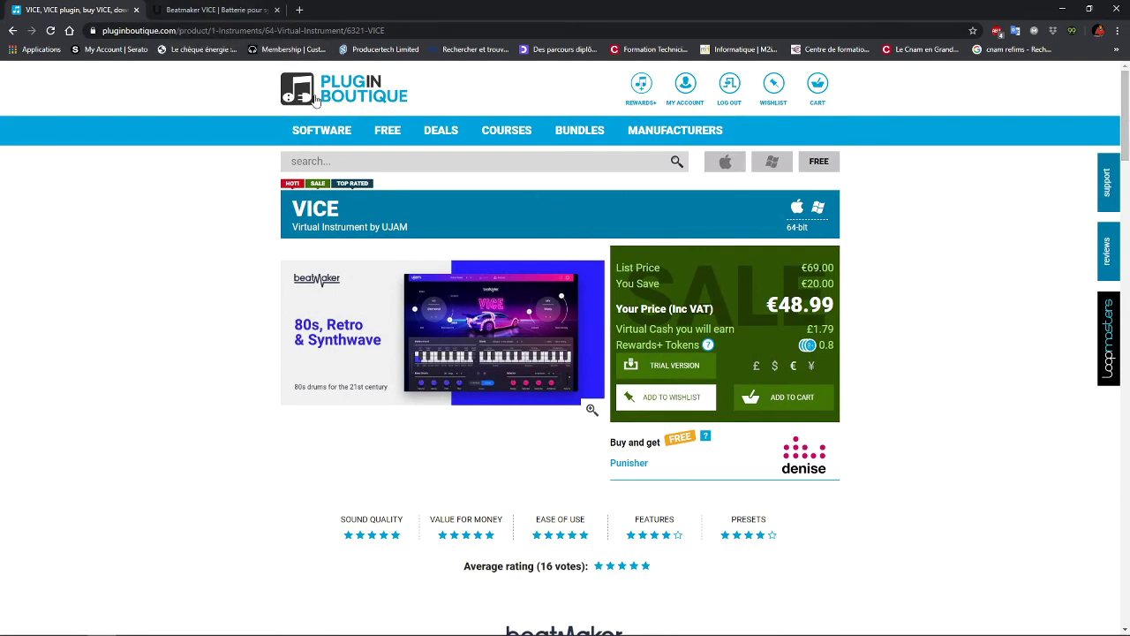
Show ujam's own VICE product page from its header, then open and look over the Beatmaker series page.
click(254, 20)
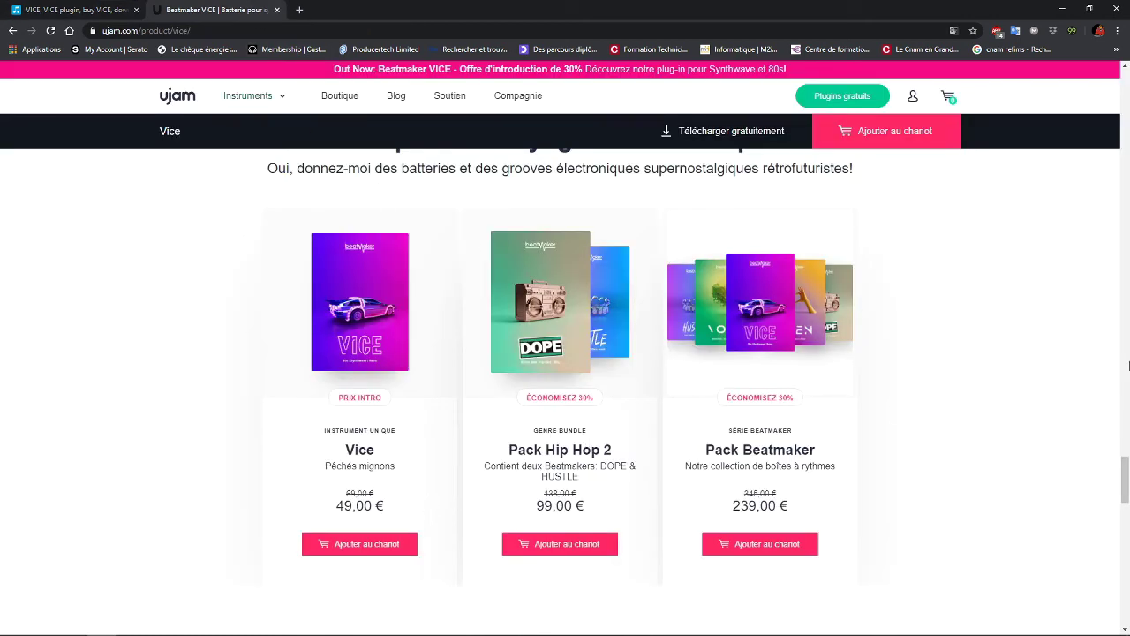
drag(1124, 482, 1126, 99)
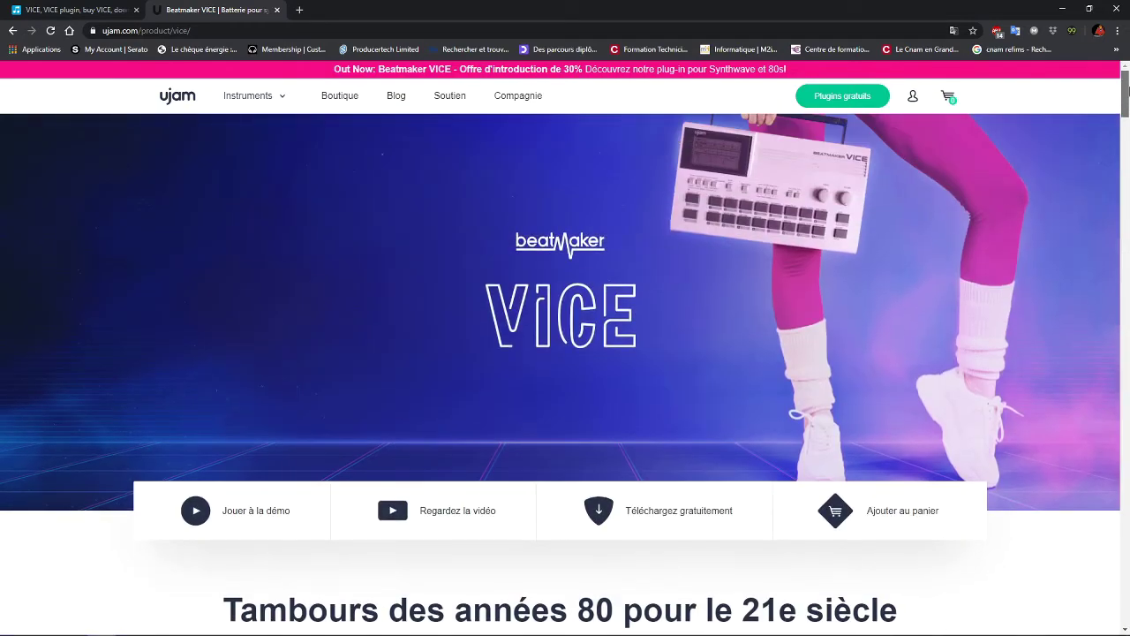
mouse_move(254, 99)
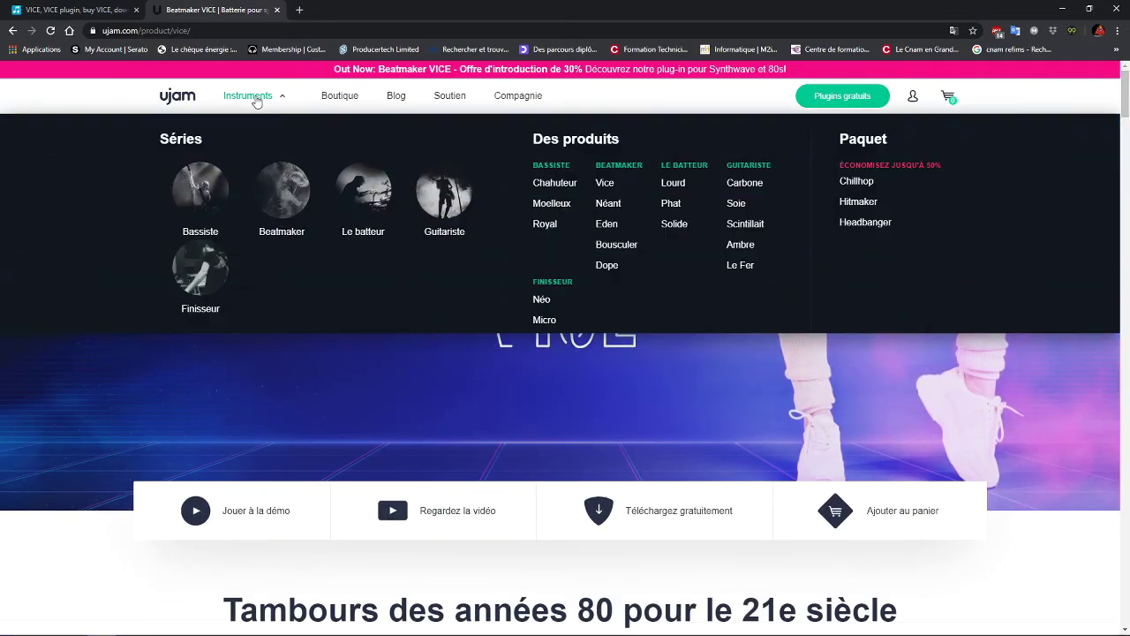
click(621, 168)
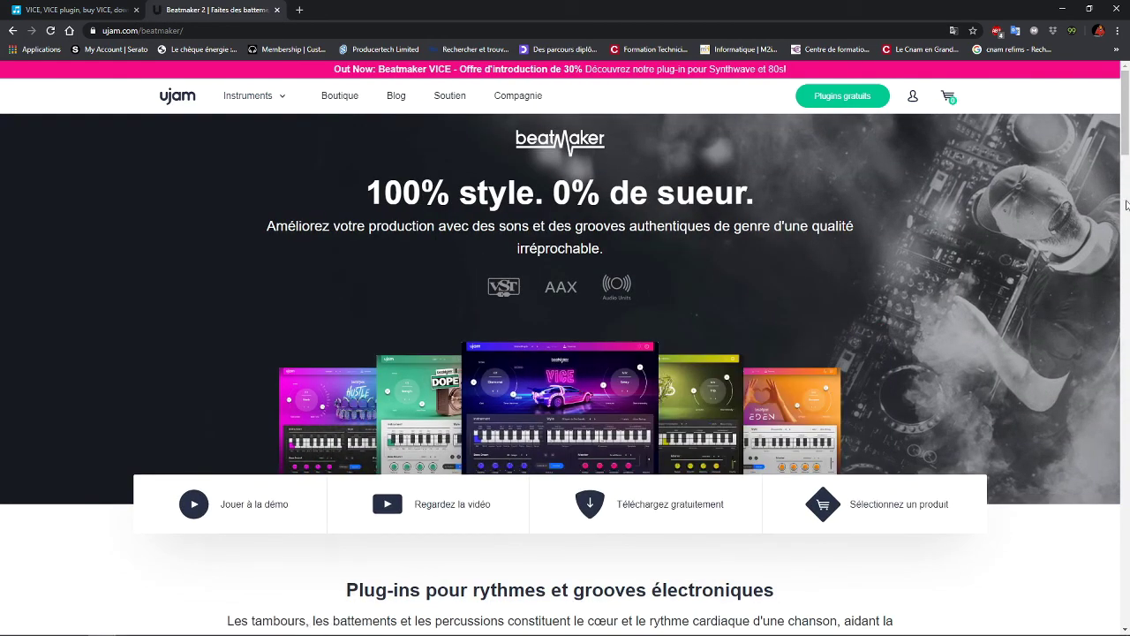
scroll(1126, 156, down, 5)
scroll(1127, 156, up, 4)
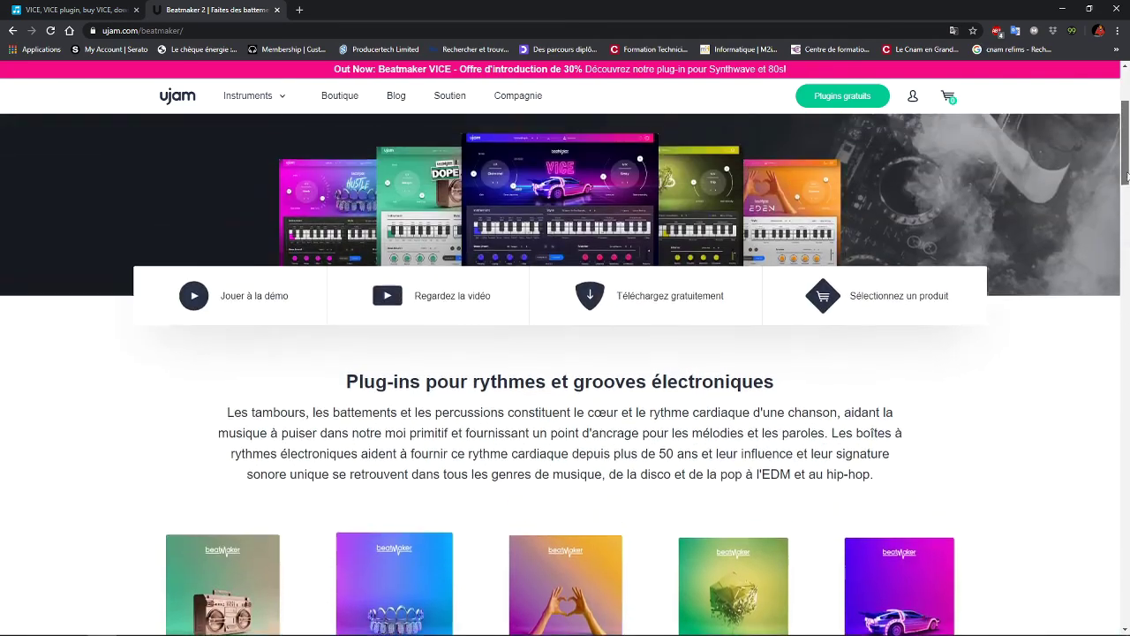
scroll(1126, 156, up, 1)
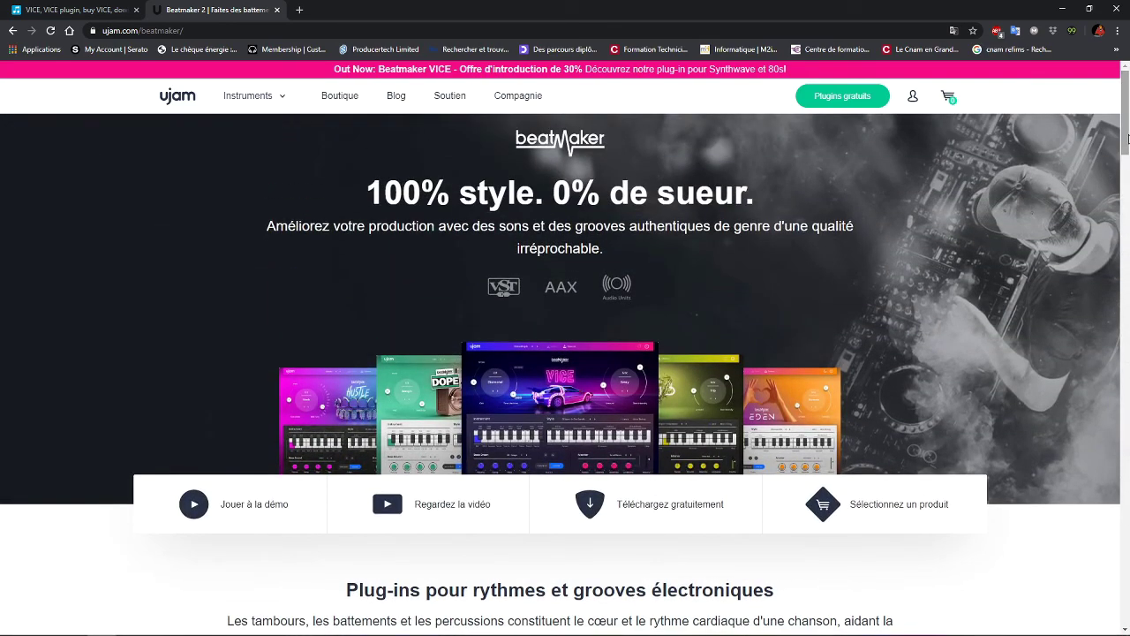
Open the ujam store and browse the range of instruments and their prices.
click(340, 97)
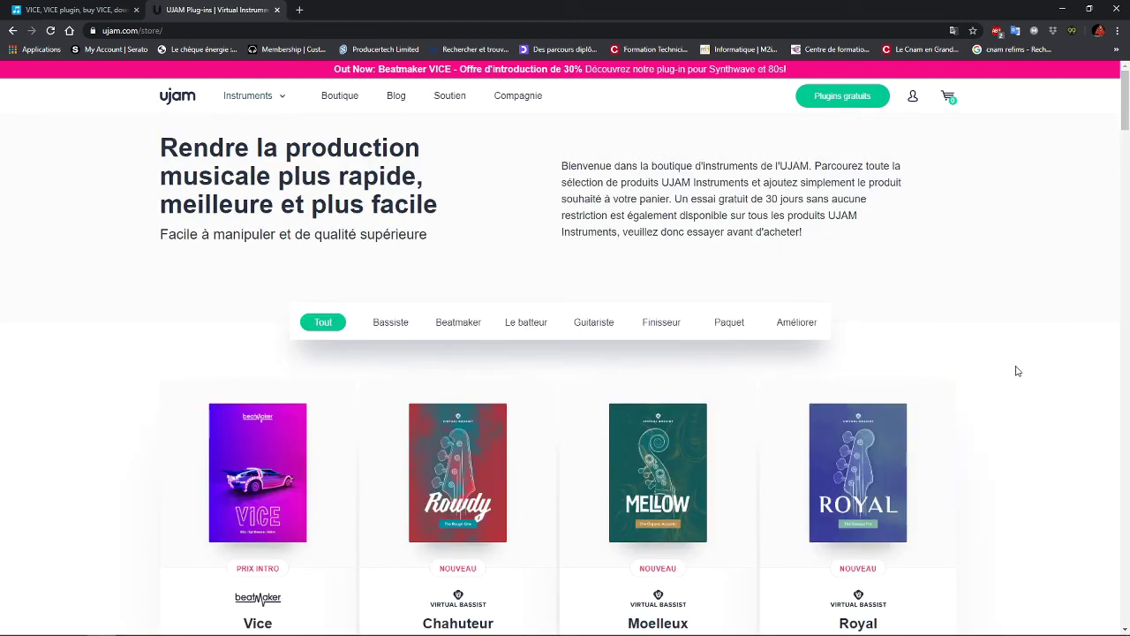
scroll(1128, 150, down, 3)
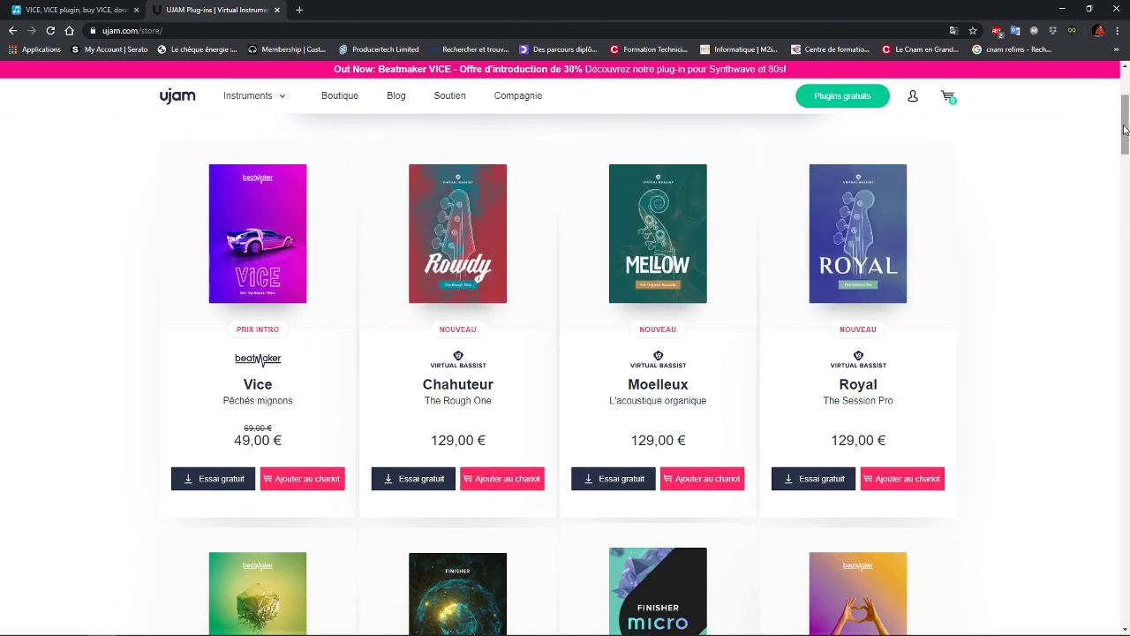
scroll(1126, 132, down, 2)
drag(1126, 133, 1127, 192)
mouse_move(792, 393)
mouse_move(695, 402)
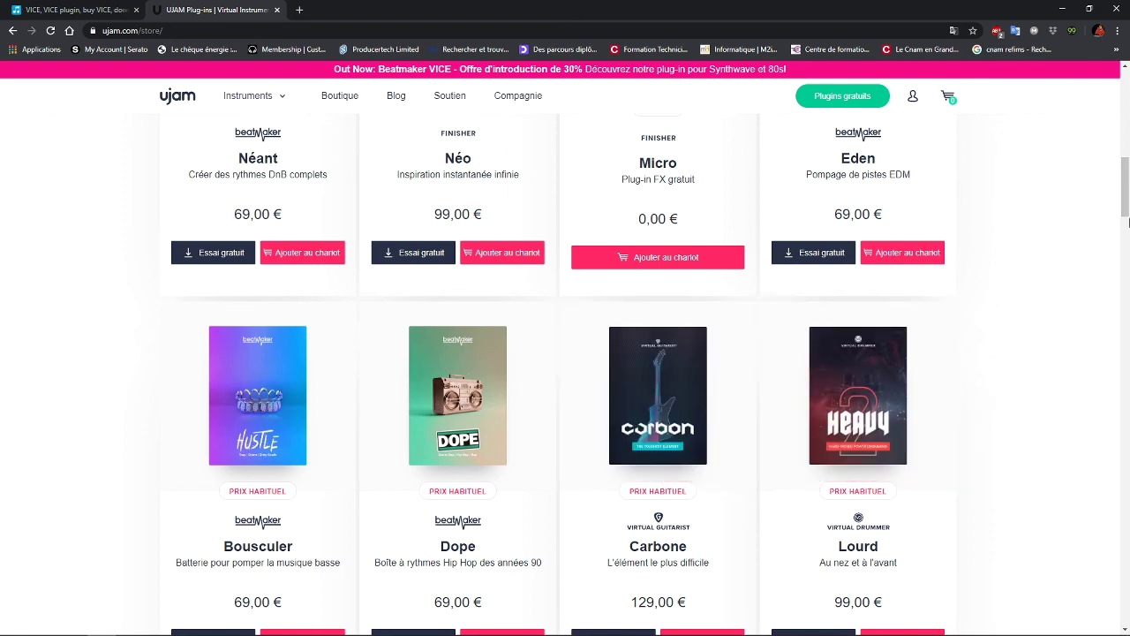
scroll(1128, 237, down, 2)
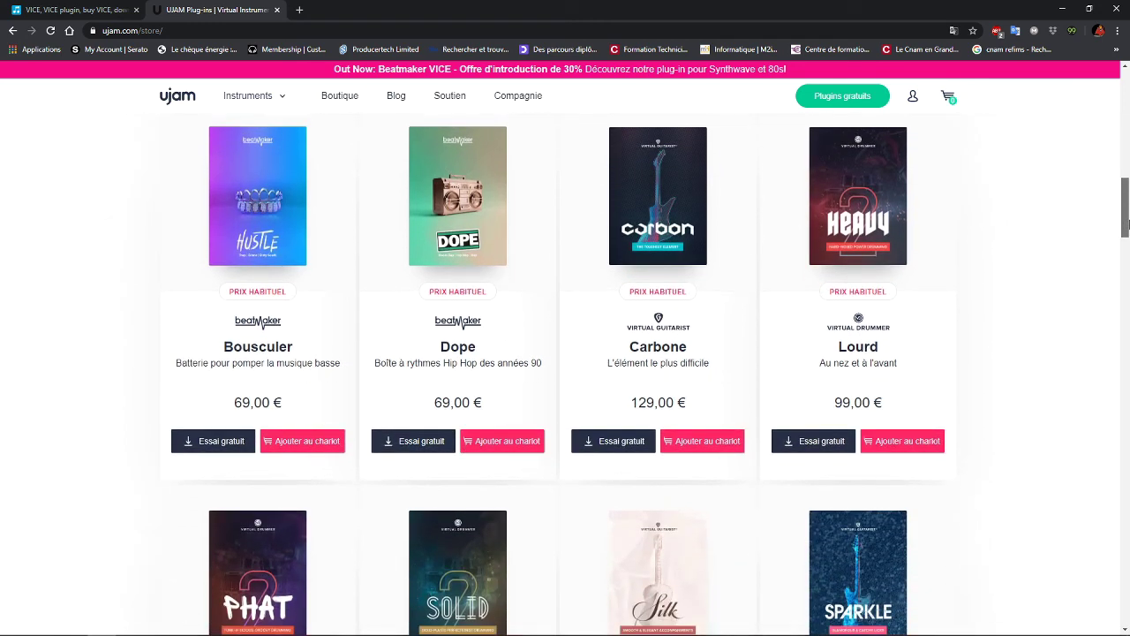
scroll(1126, 226, down, 1)
mouse_move(877, 187)
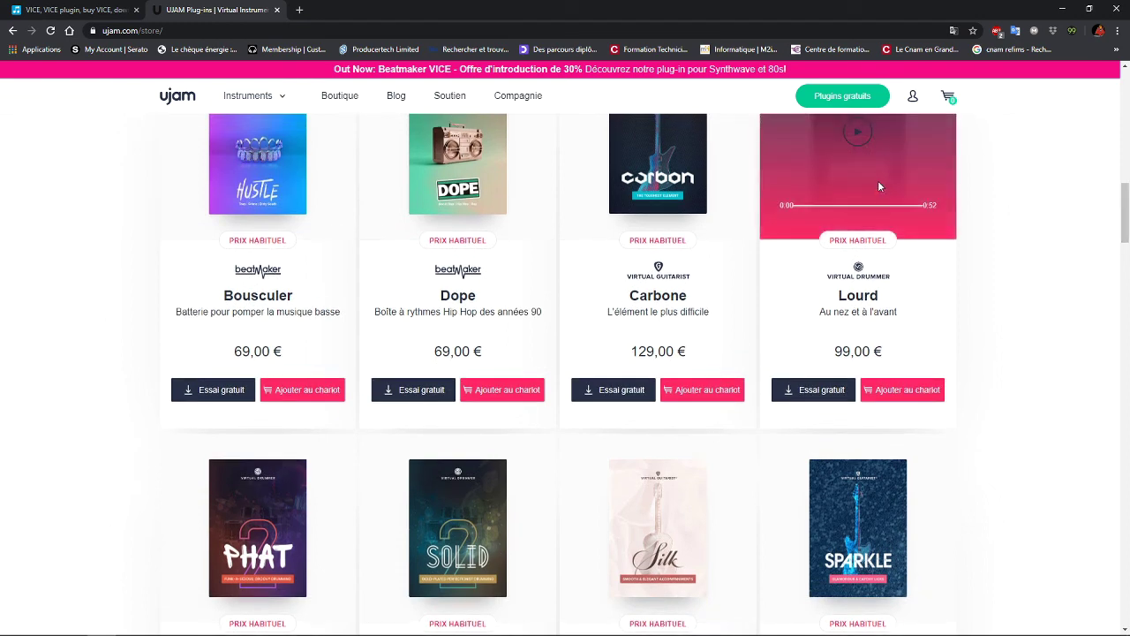